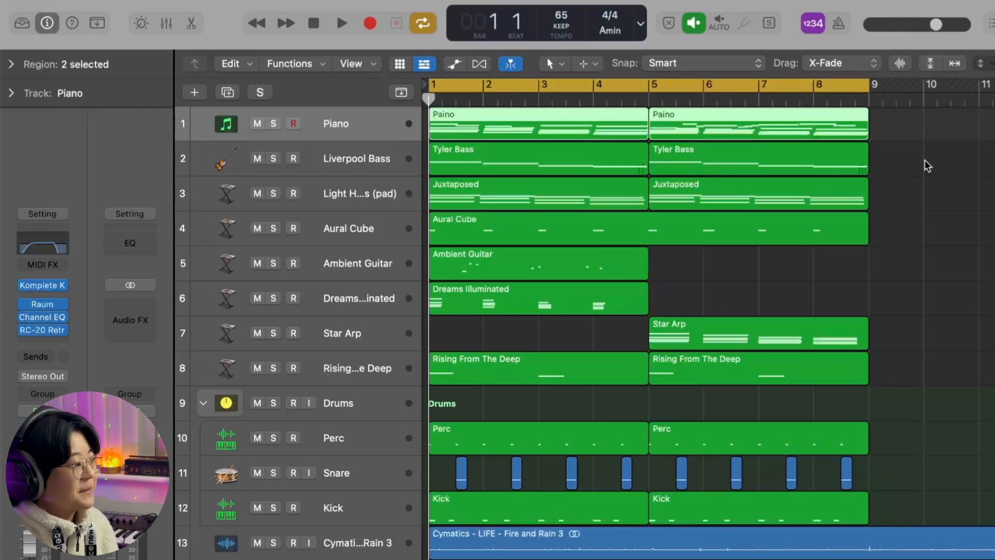
- Select the Piano track and view the NOIRE Pure instrument loaded in its Komplete Kontrol plug-in
left_click(992, 124)
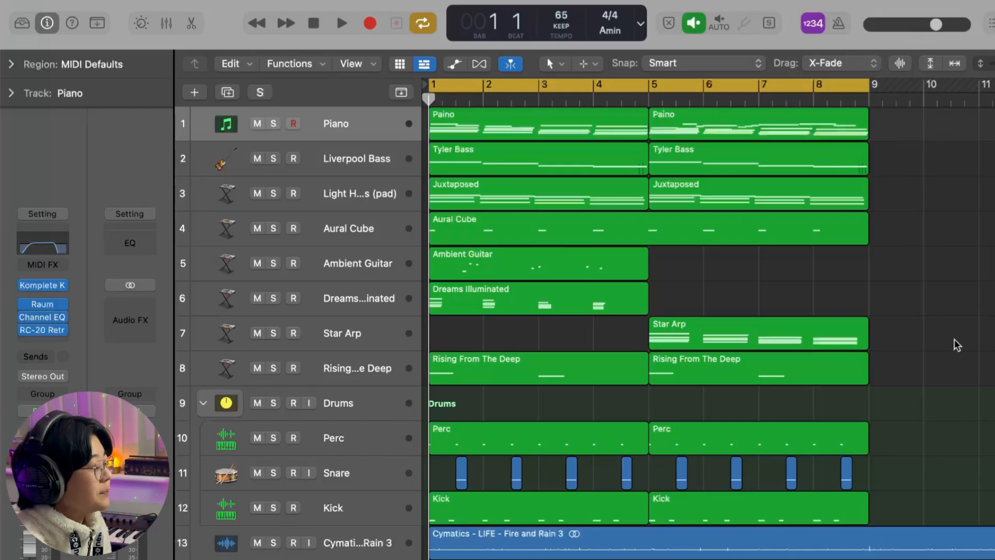
left_click(338, 136)
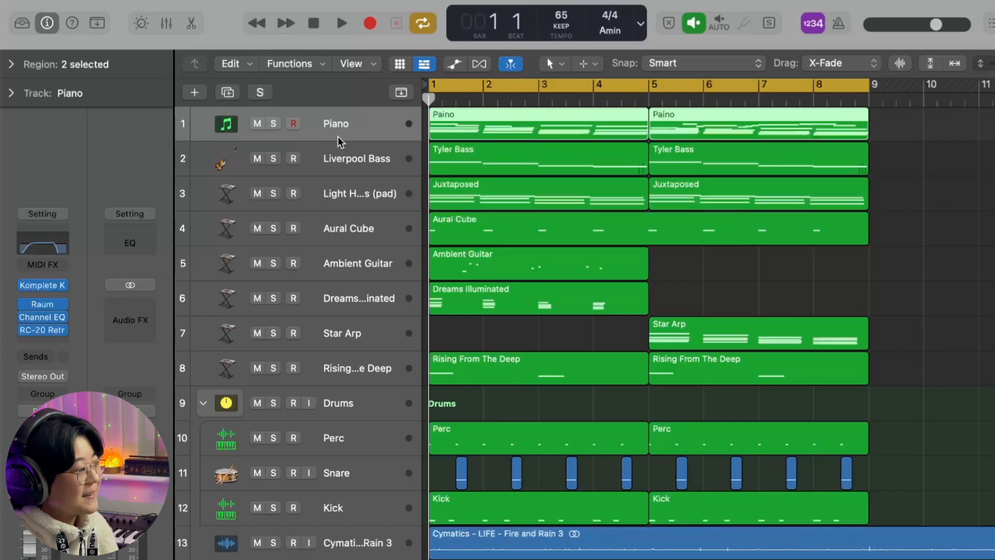
left_click(43, 285)
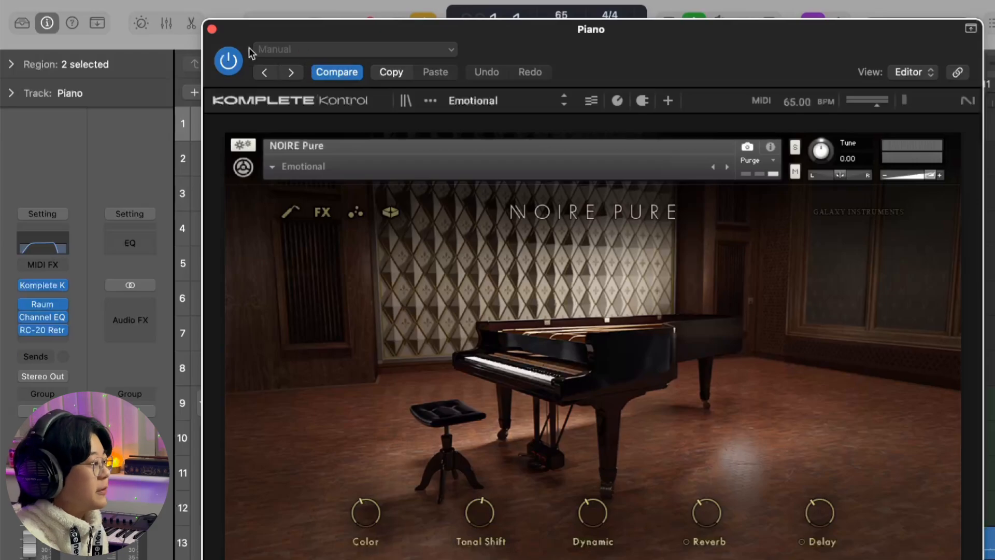
left_click(212, 30)
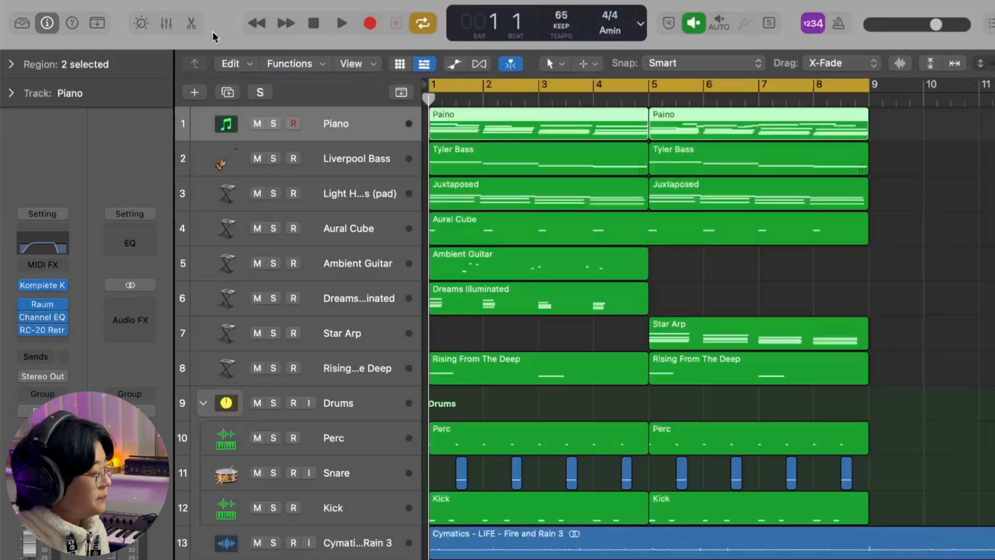
- Open the first piano region in the Piano Roll and highlight its chords in bars 1 to 4, one bar at a time
double_click(484, 126)
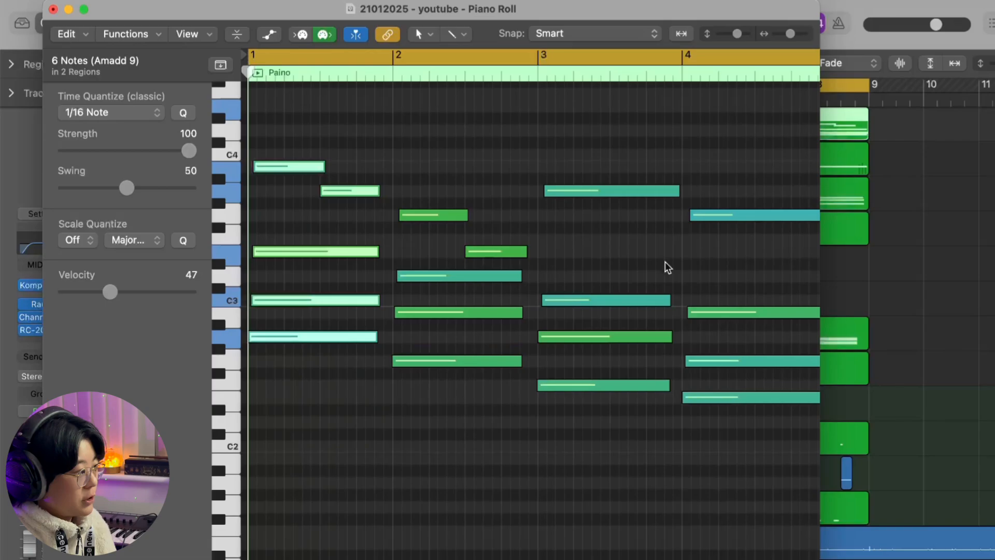
left_click(388, 171)
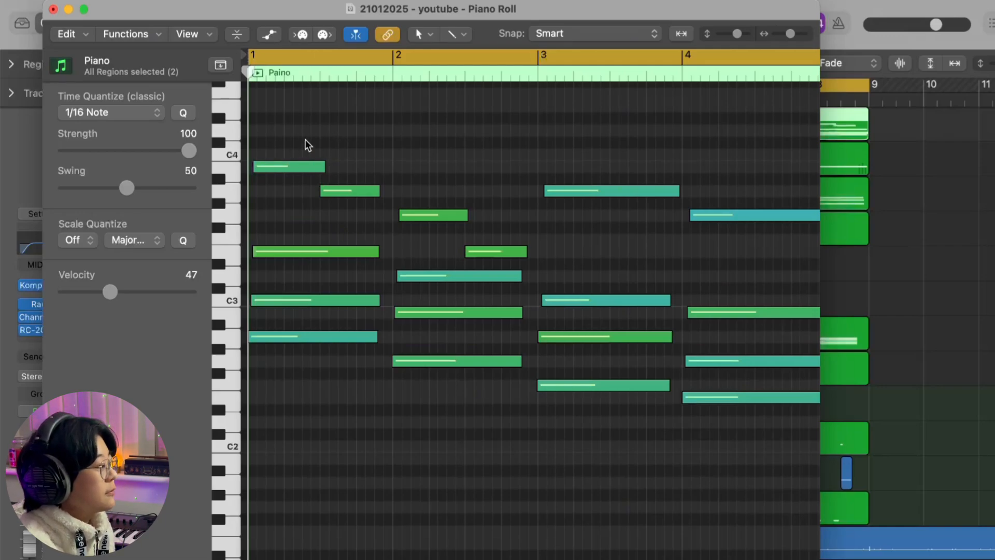
left_click_drag(297, 139, 371, 381)
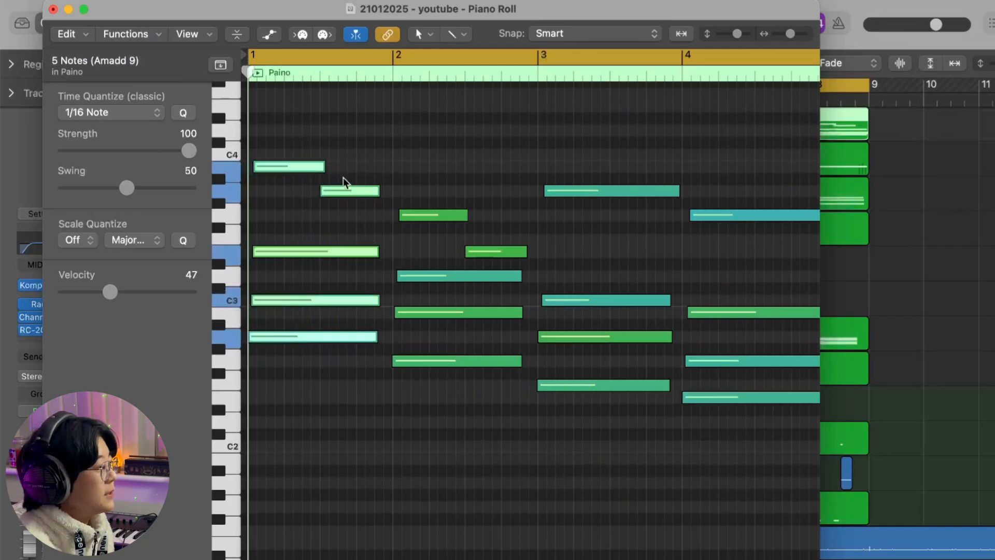
left_click_drag(405, 181, 500, 411)
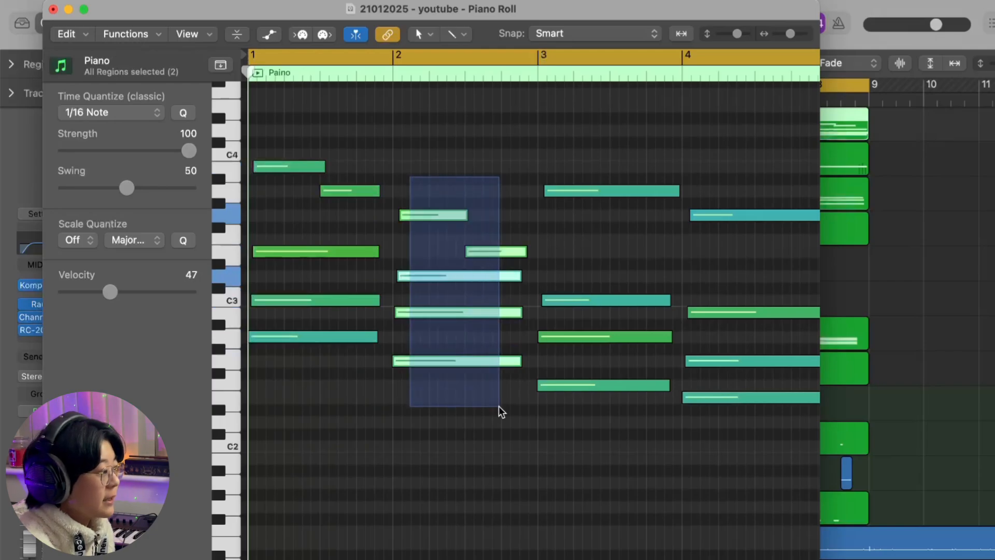
scroll(472, 347, "right", 3)
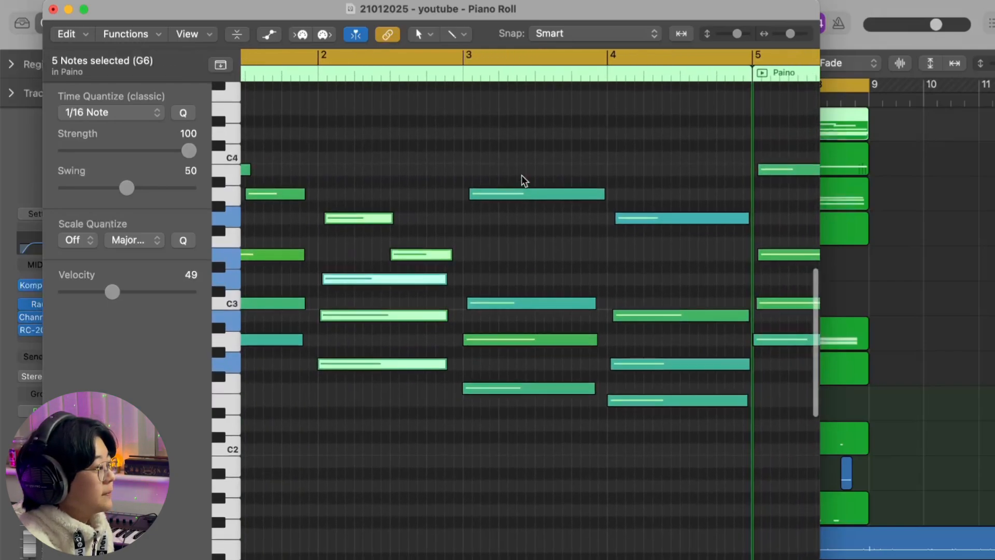
left_click_drag(522, 146, 541, 480)
left_click_drag(671, 191, 677, 474)
scroll(382, 263, "left", 3)
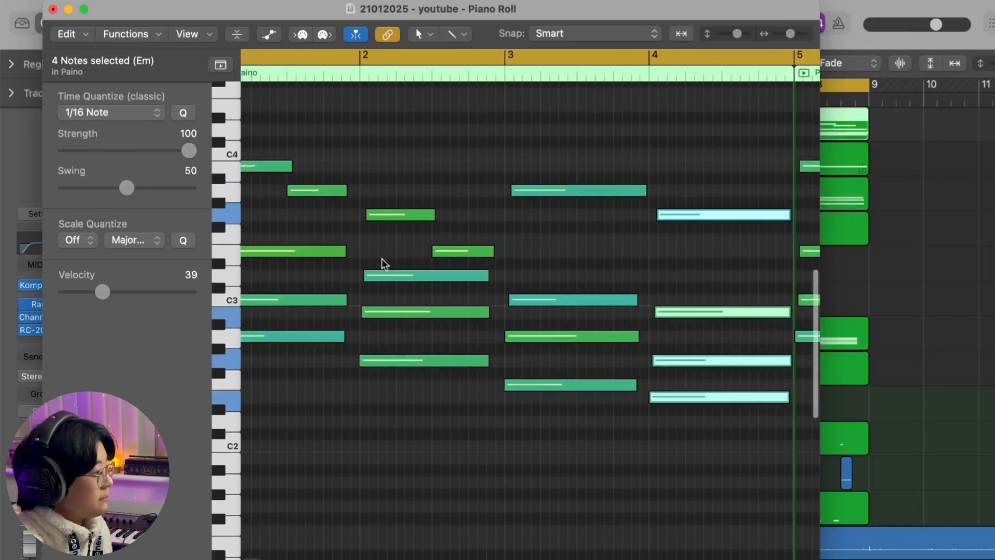
left_click(871, 218)
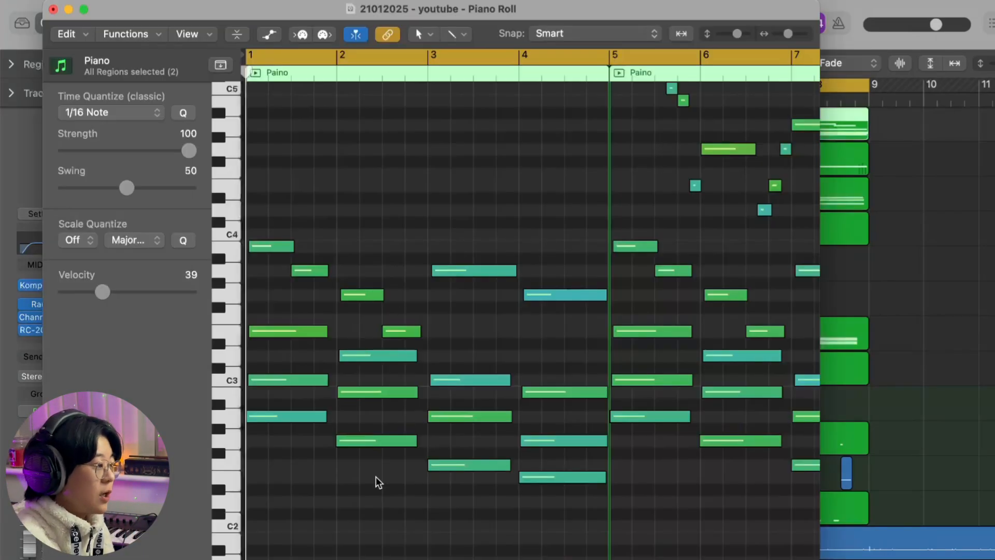
- Examine the chords and high melody notes of the second piano region in bars 5 to 8, comparing them with the first region
scroll(379, 482, "right", 10)
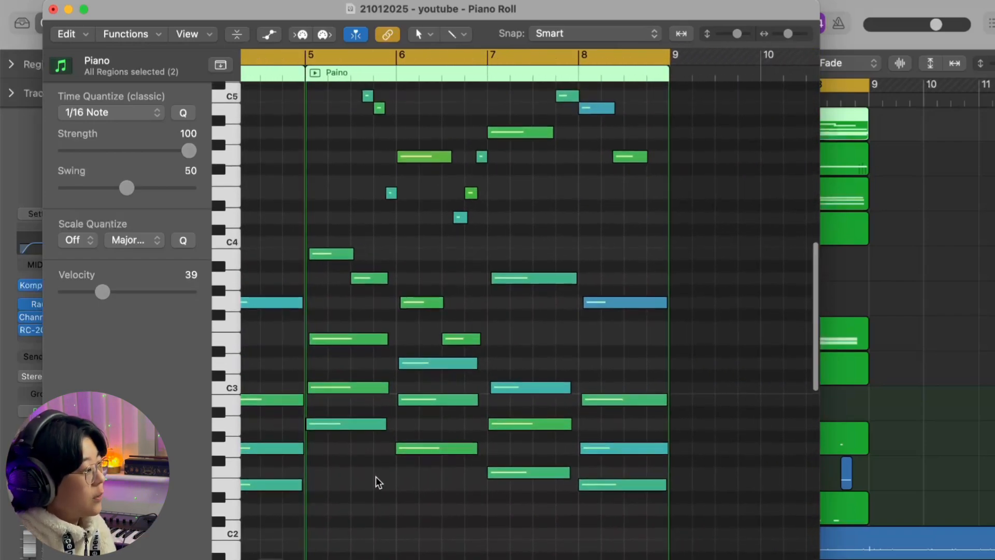
scroll(379, 414, "up", 3)
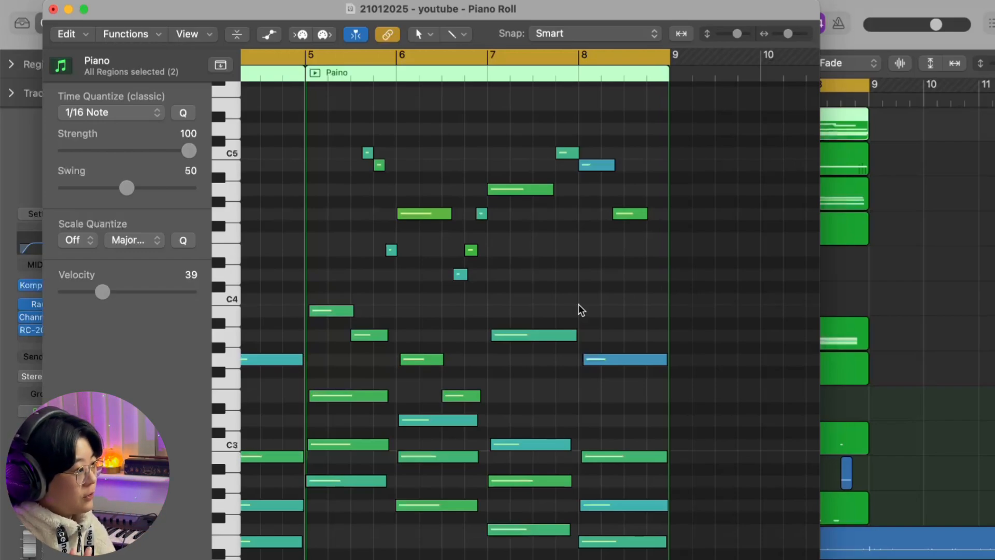
scroll(581, 309, "down", 2)
scroll(580, 309, "left", 10)
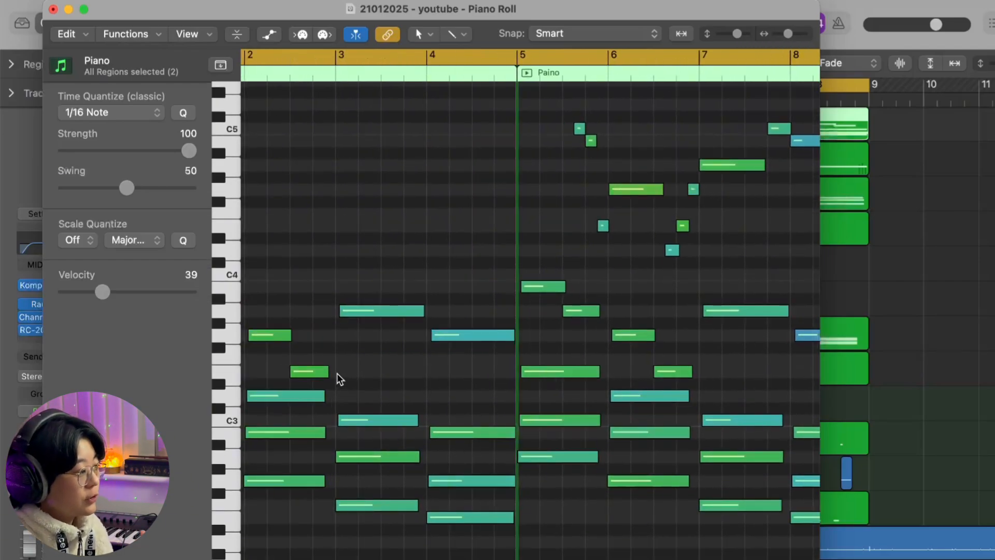
scroll(699, 338, "right", 3)
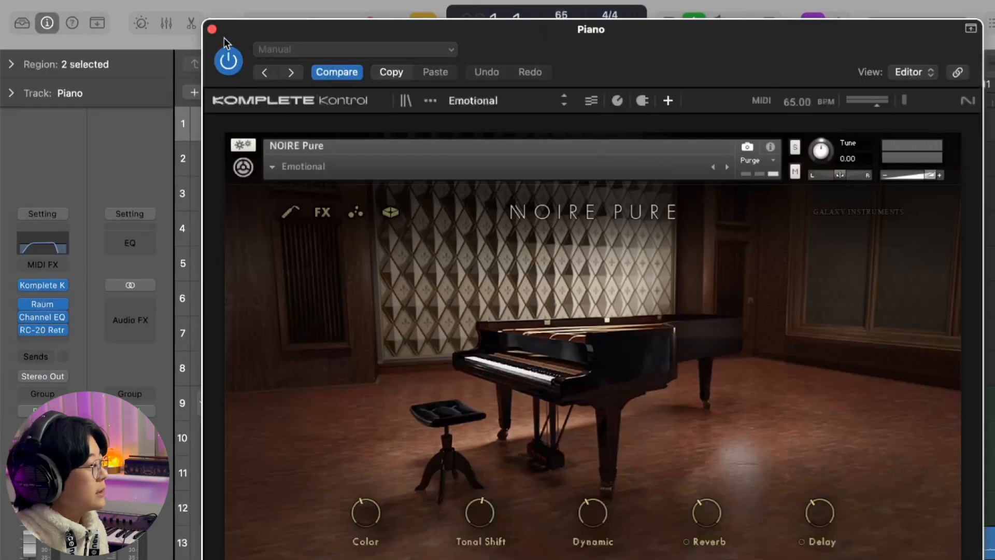
- Leave the piano instrument and review the Raum, Channel EQ and RC-20 Retro Color effect settings on the Piano track
left_click(212, 29)
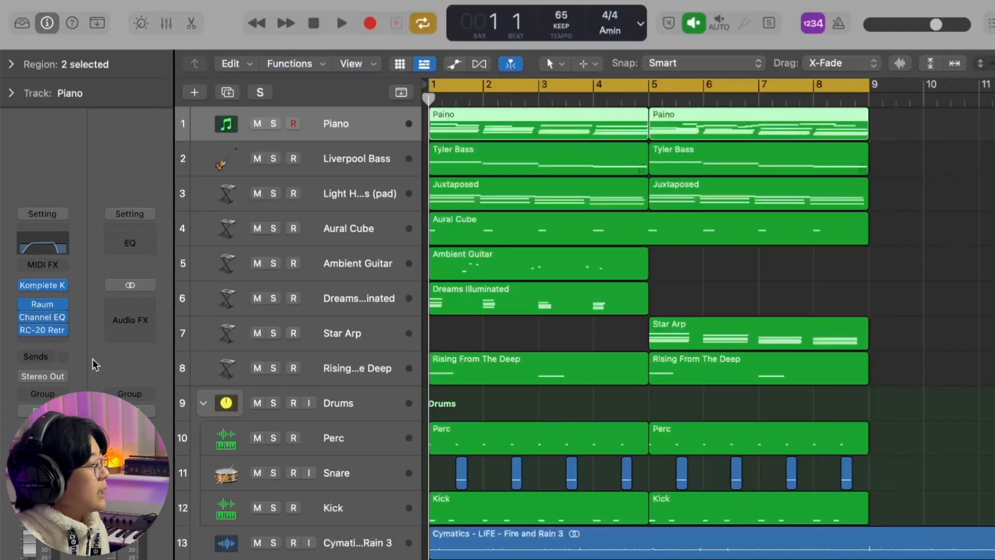
left_click(47, 309)
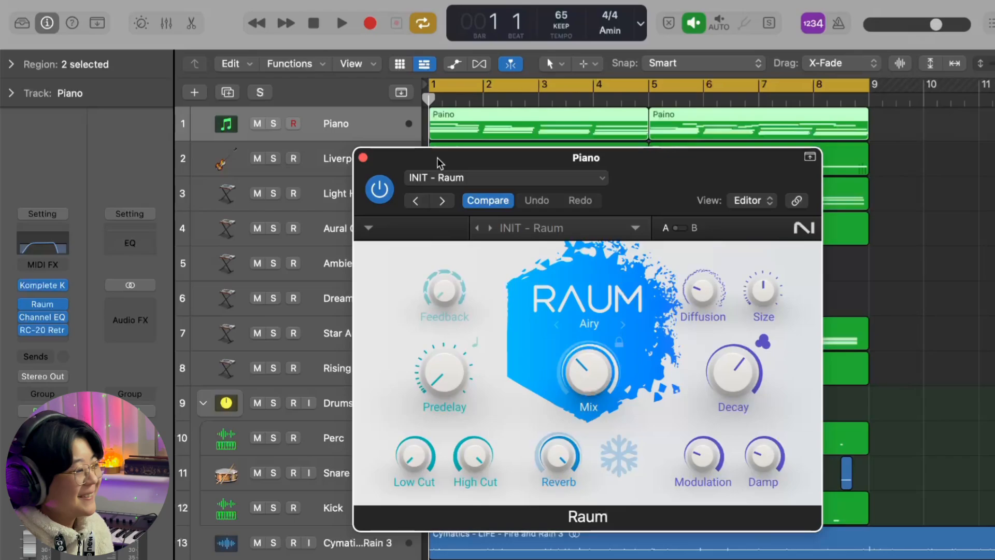
left_click(363, 158)
left_click(42, 317)
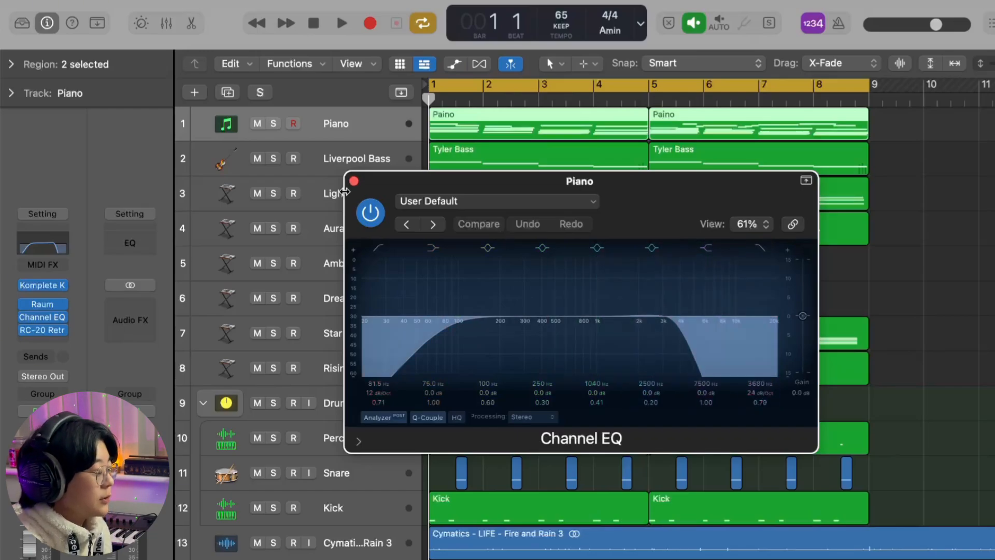
left_click(354, 181)
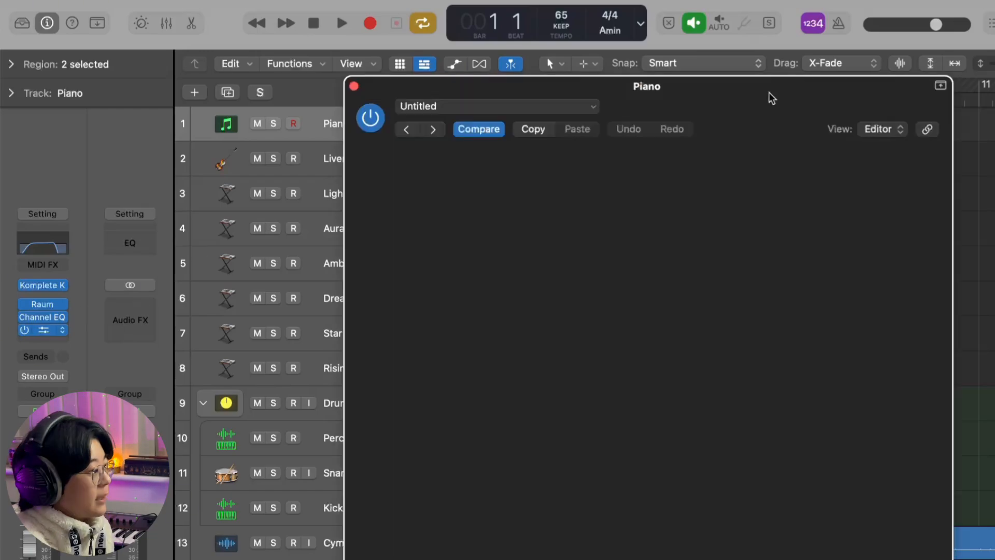
left_click_drag(762, 68, 761, 67)
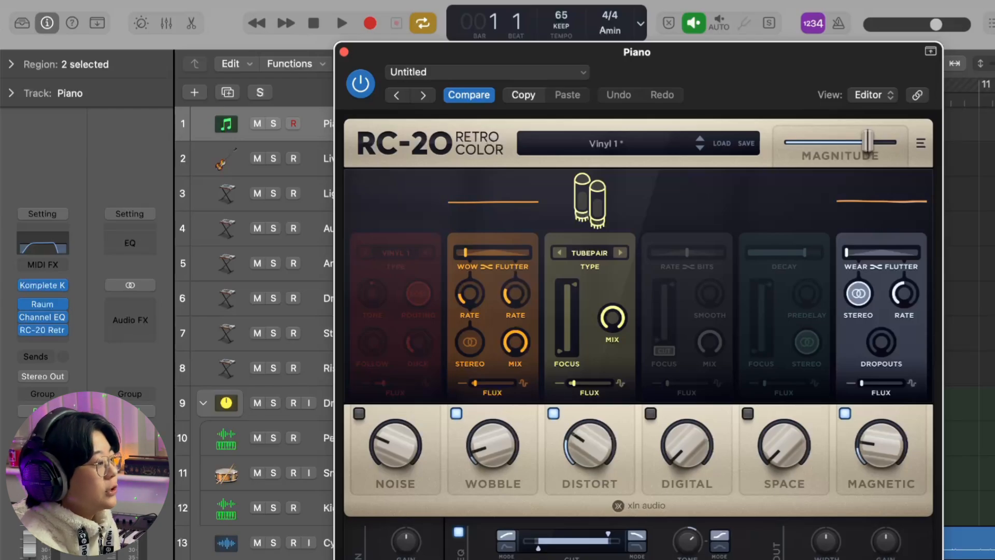
left_click(344, 53)
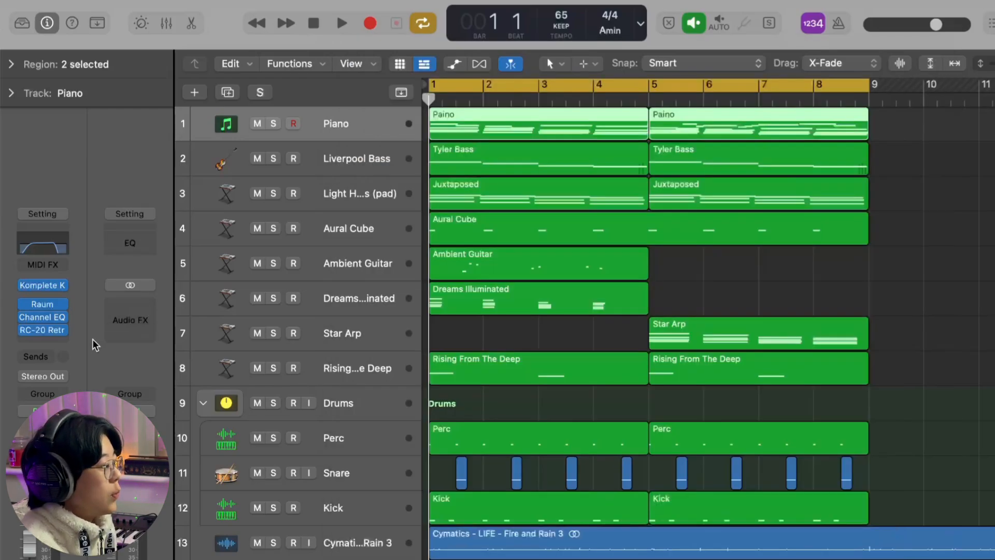
- Try the Cymatics Origin effect in stereo after RC-20 on the Piano track, and undo its insertion
left_click(60, 341)
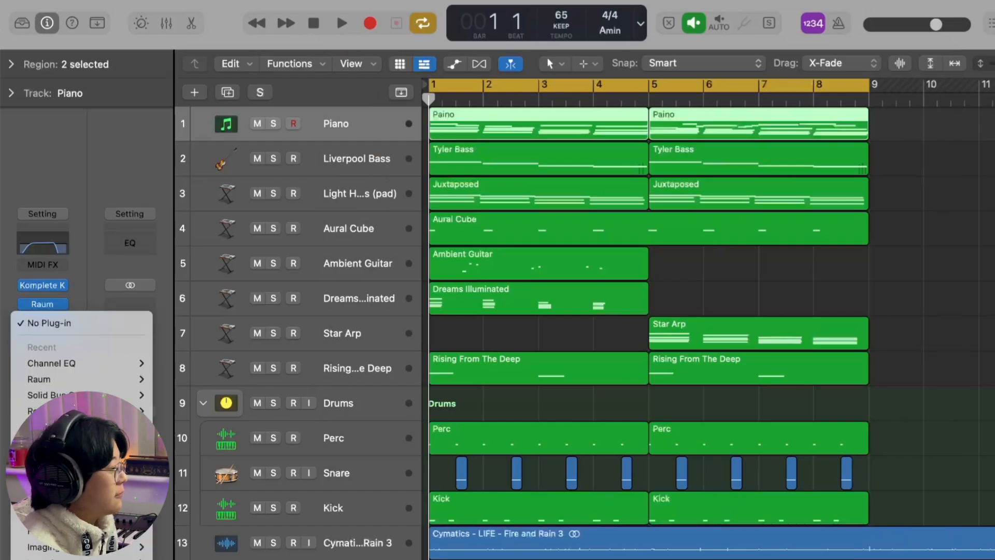
mouse_move(210, 242)
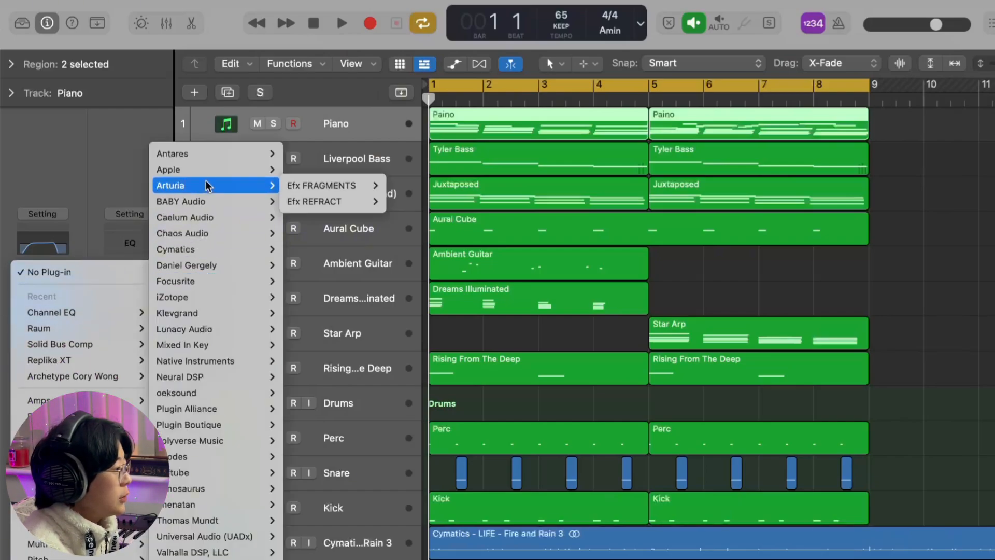
mouse_move(332, 249)
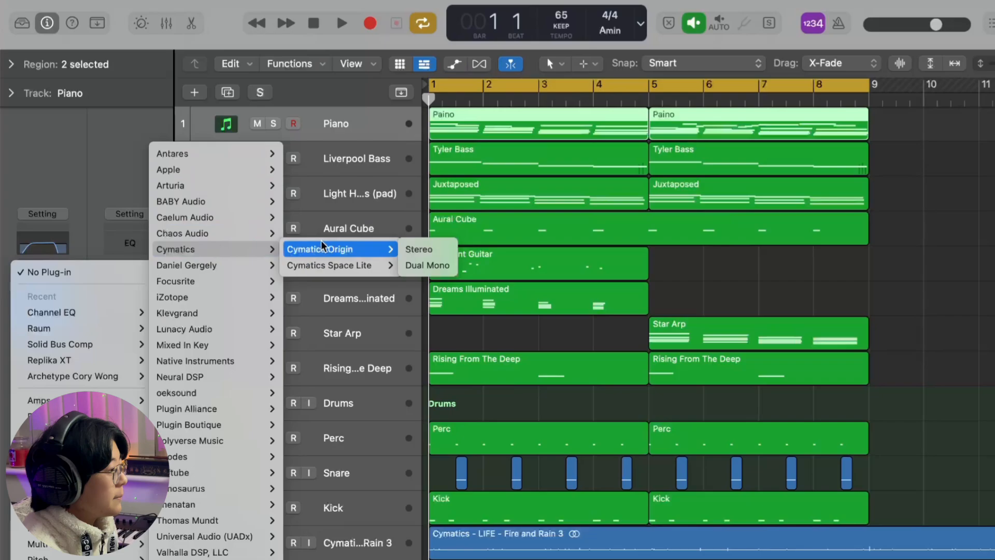
left_click(414, 250)
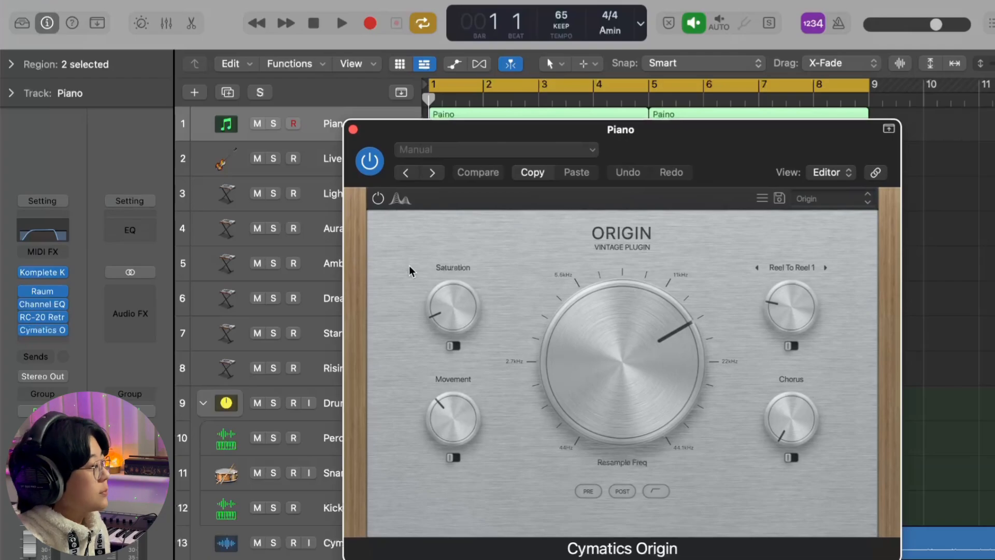
left_click(353, 130)
key("super+z")
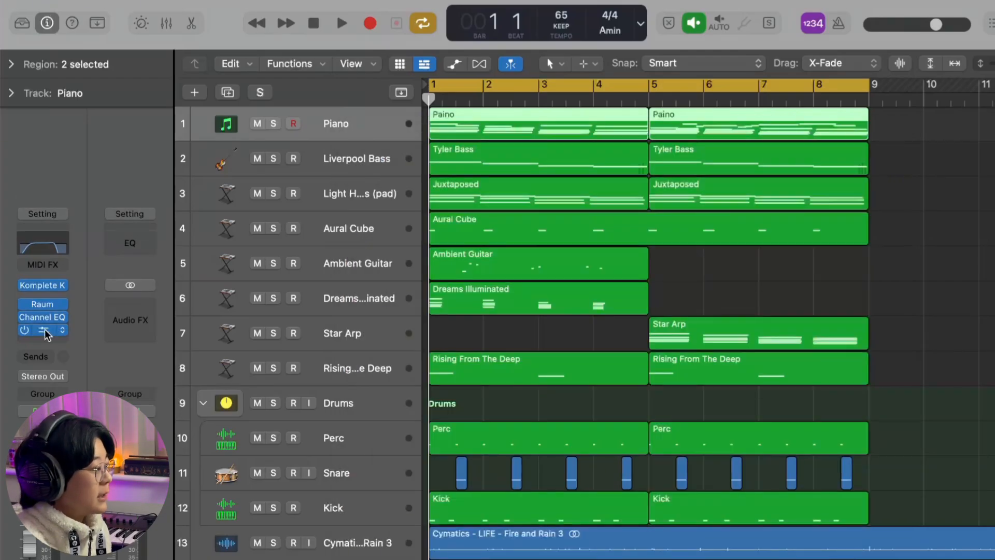
- Recheck the Piano track's RC-20 Retro Color settings, and play the track back soloed
left_click(43, 331)
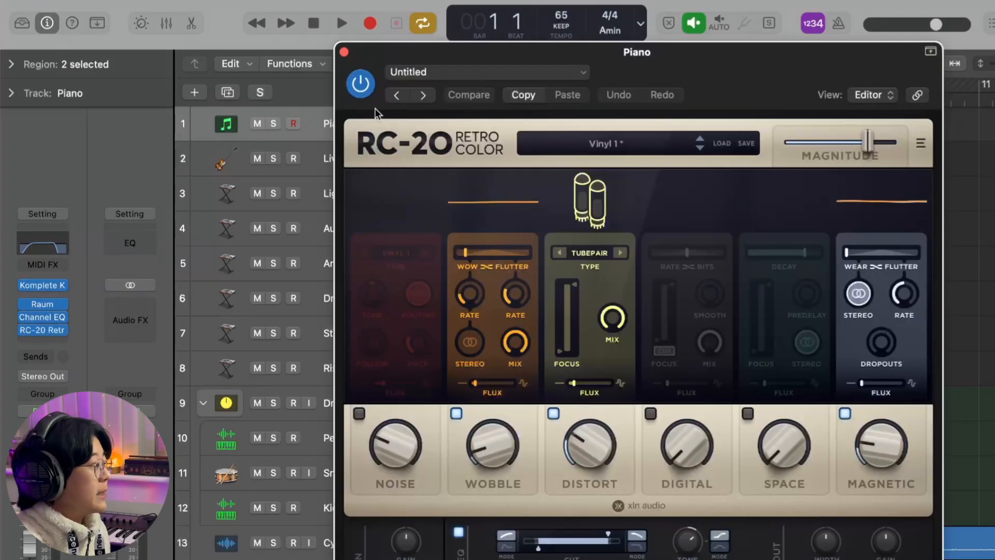
left_click(343, 52)
key("s")
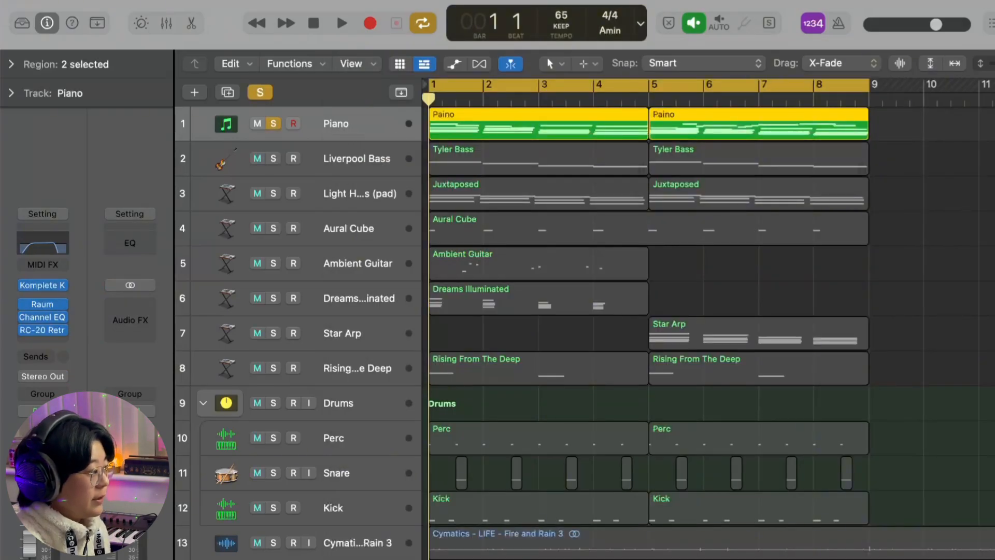
key("space")
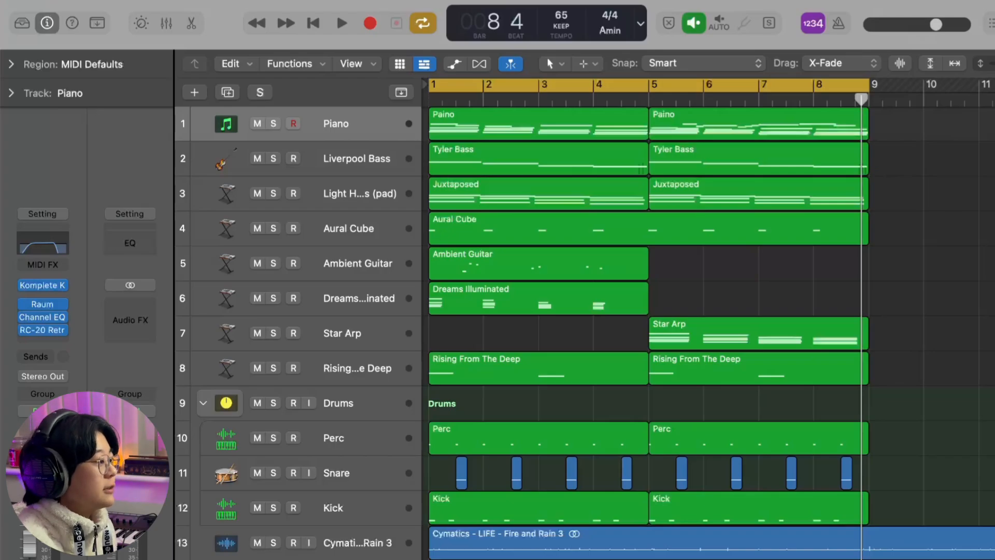
- Solo the Piano and Cymatics Fire and Rain 3 tracks and listen to them together
left_click(365, 550)
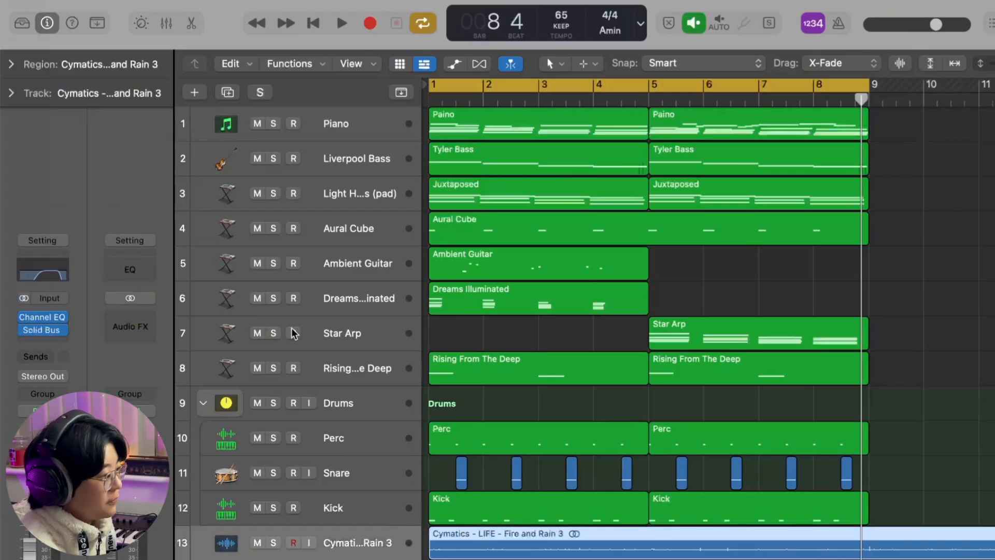
left_click(273, 123)
key("alt+shift+d")
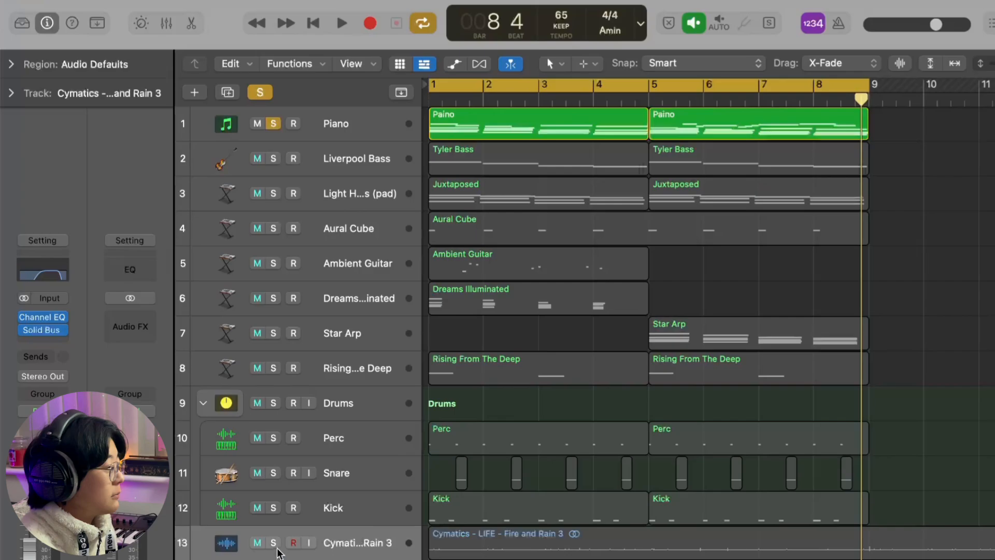
left_click(362, 547)
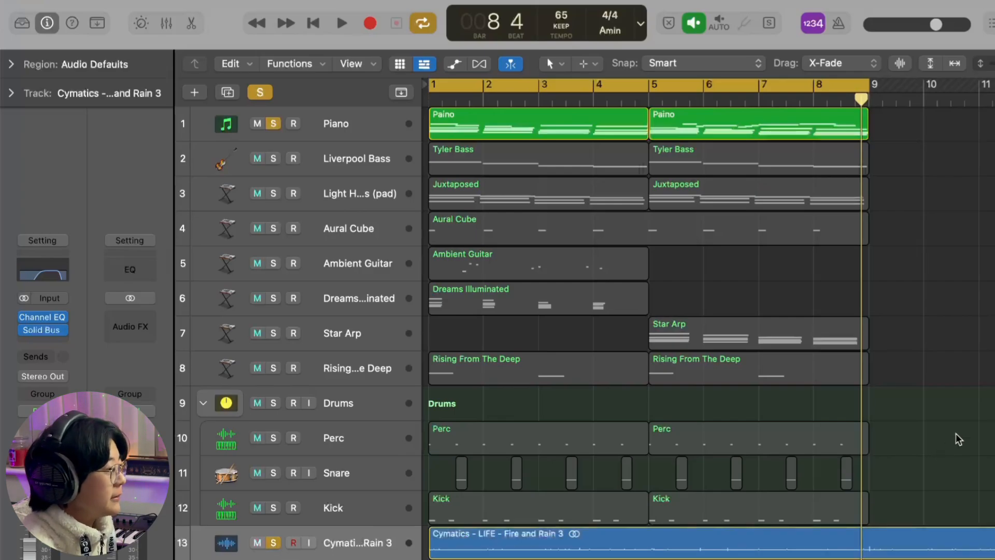
key("space")
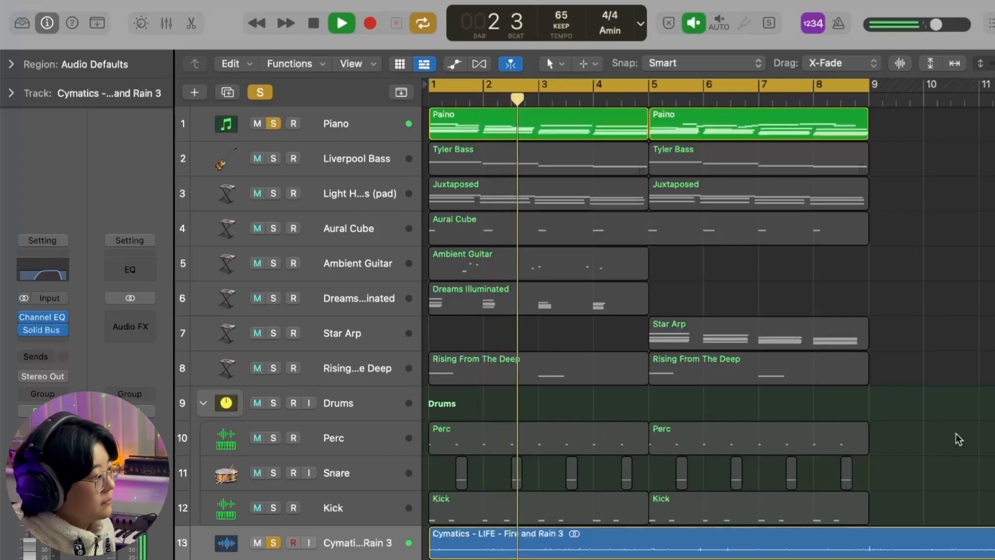
key("space")
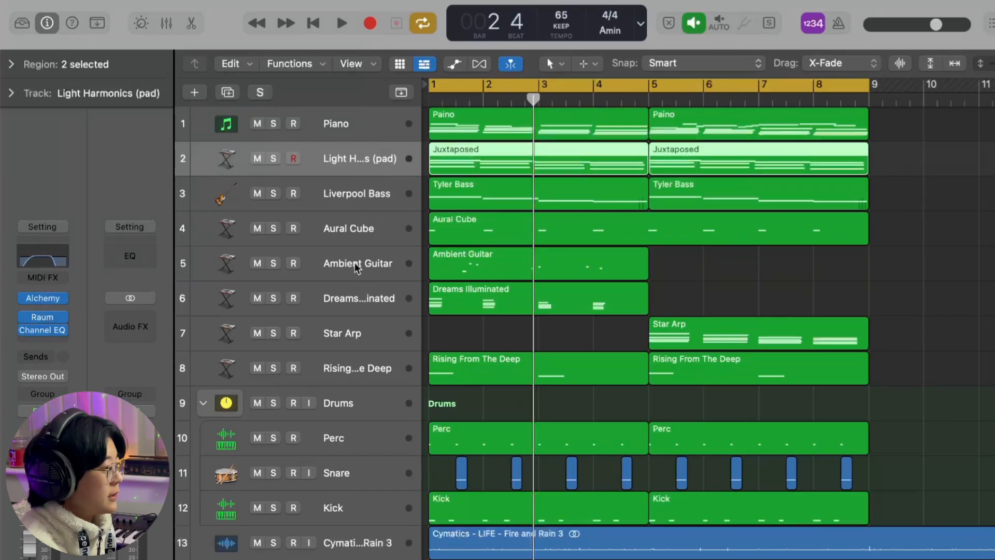
- Select the Liverpool Bass track and rename its two regions Liverpool Bass
left_click(366, 199)
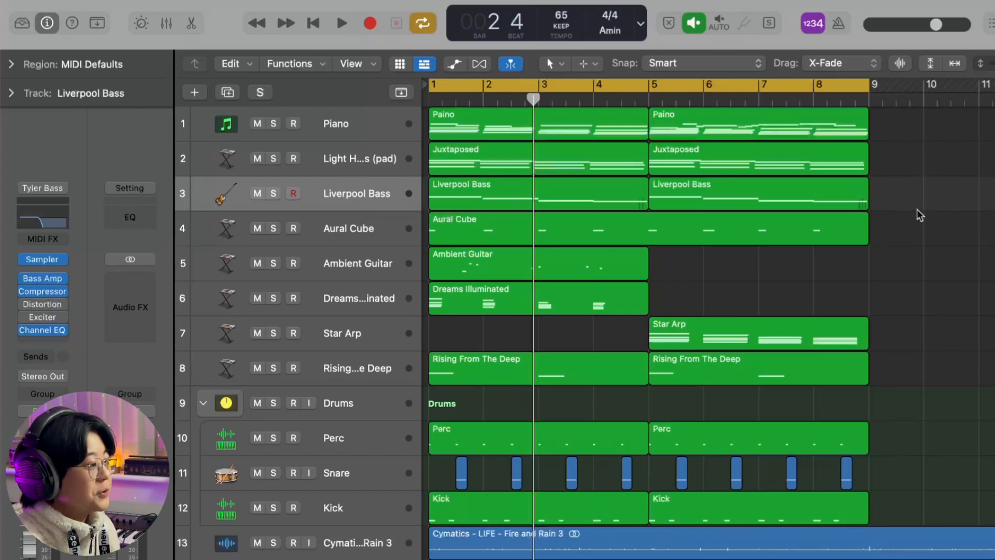
- Select the two Juxtaposed pad regions and browse the Ambient pad presets in the track's Alchemy instrument
left_click(440, 147)
left_click(672, 160, "shift")
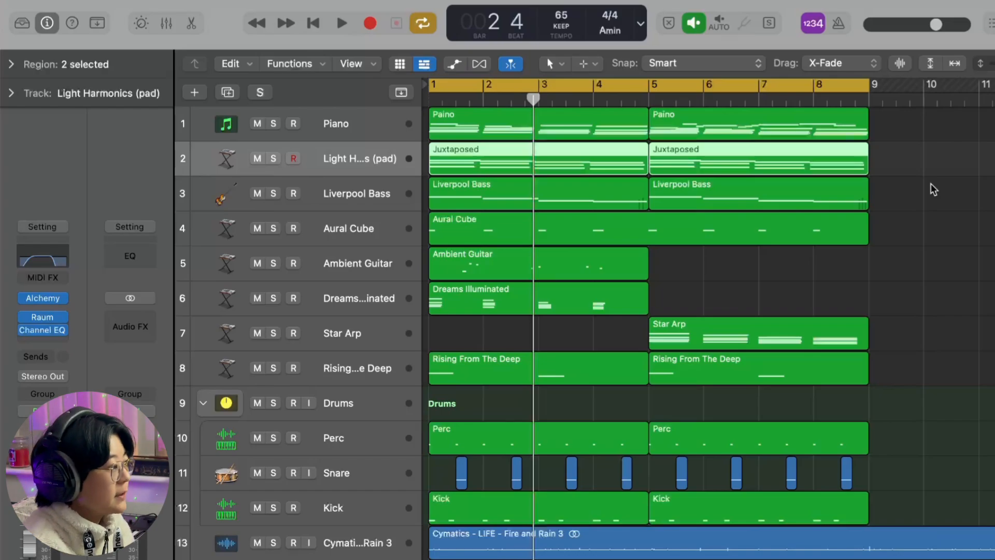
key("v")
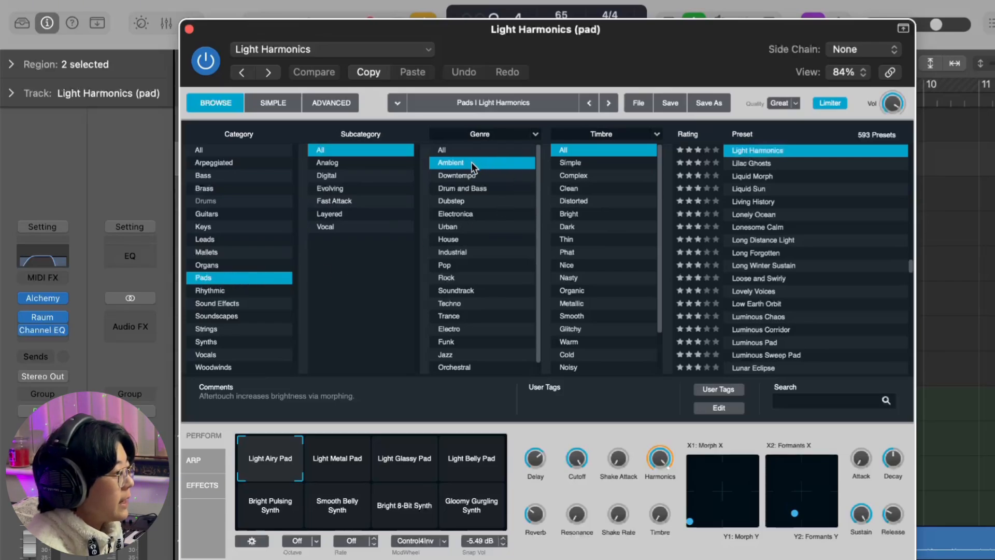
scroll(809, 167, "down", 20)
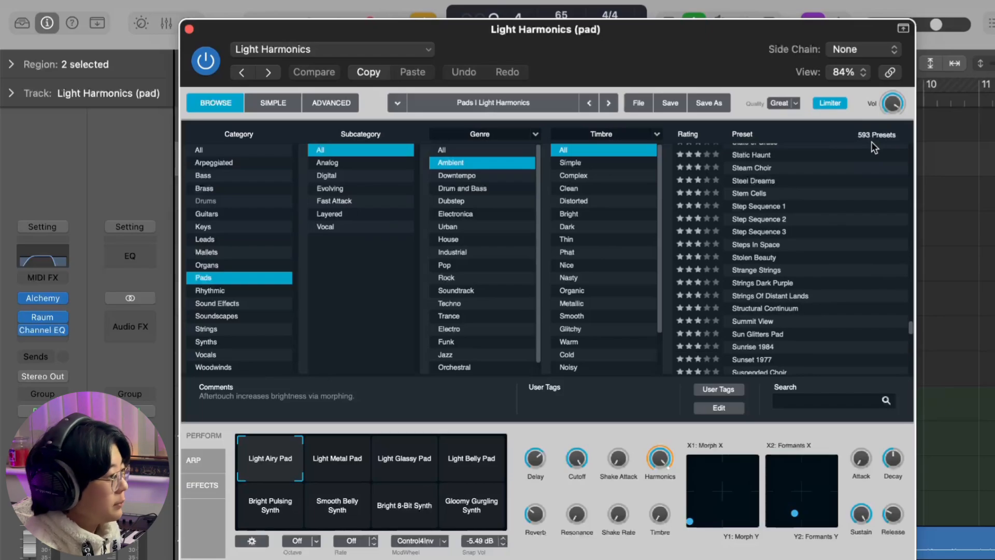
scroll(860, 193, "up", 10)
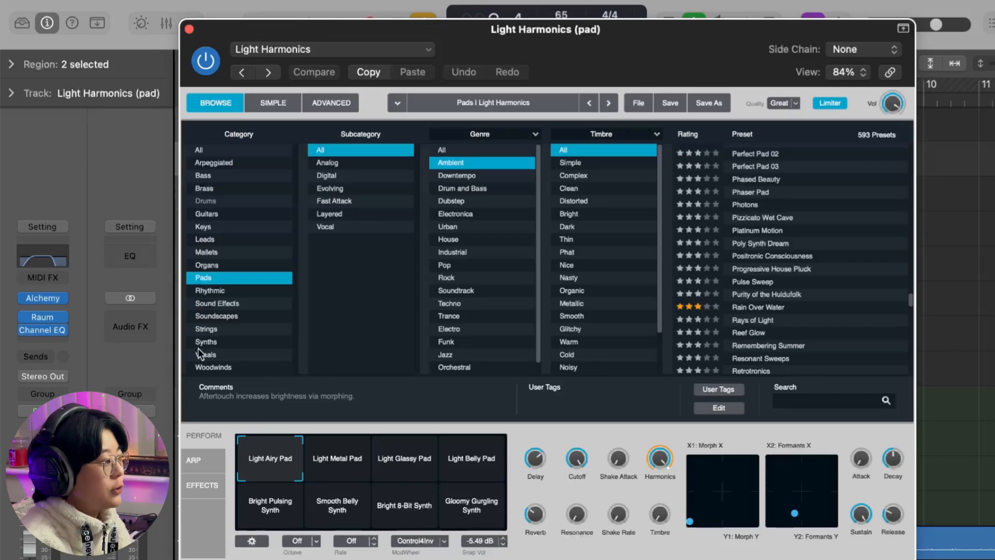
left_click(189, 29)
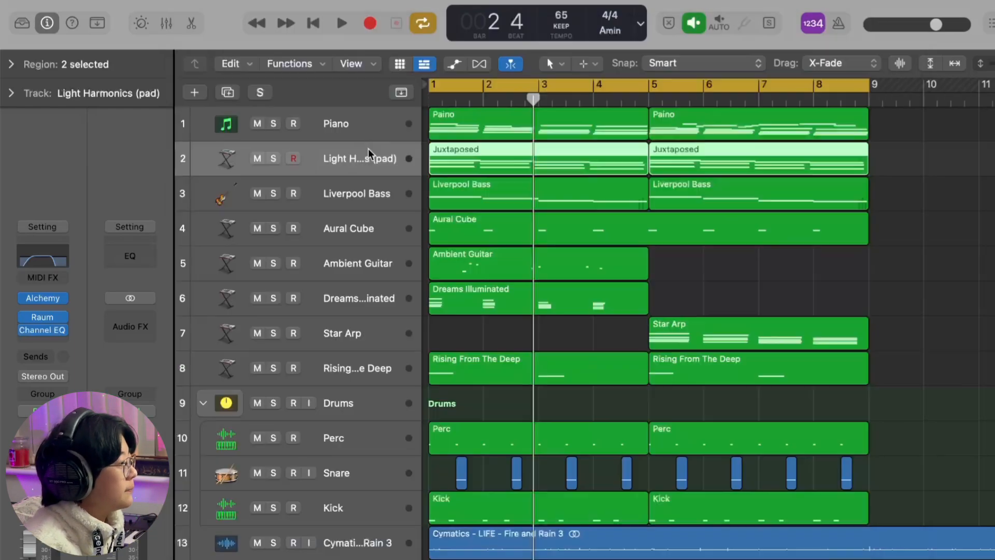
- Solo the Light Harmonics (pad) track and examine its Channel EQ settings
left_click(272, 158)
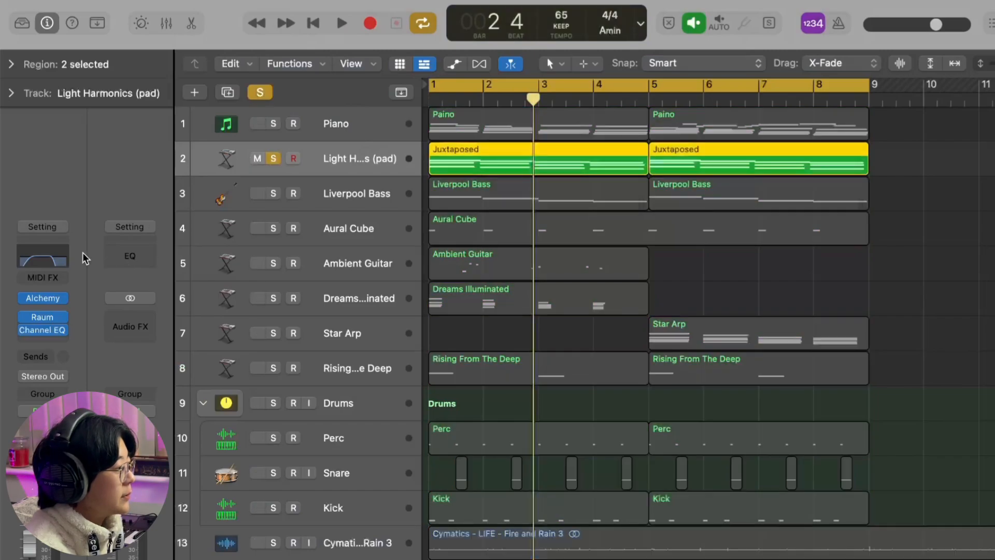
left_click(59, 257)
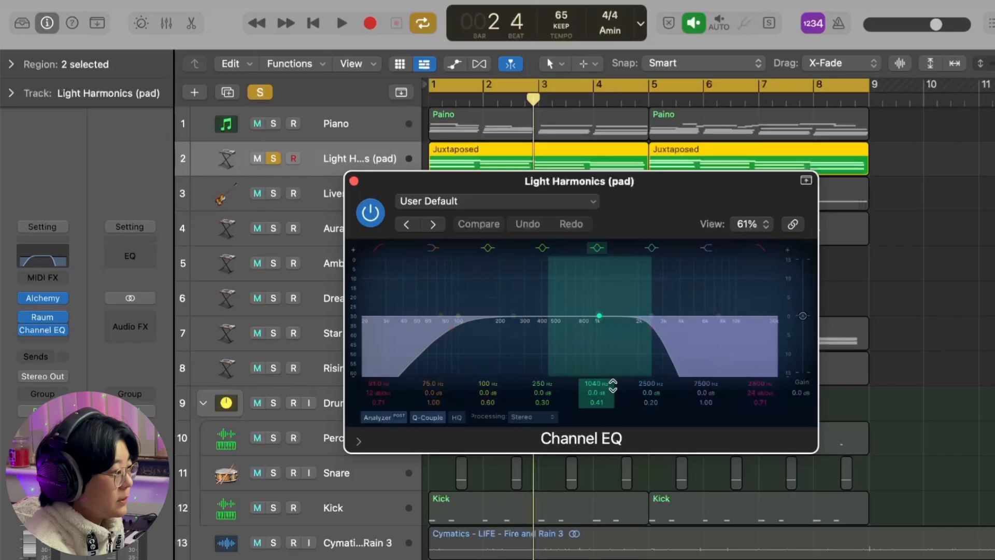
left_click(354, 181)
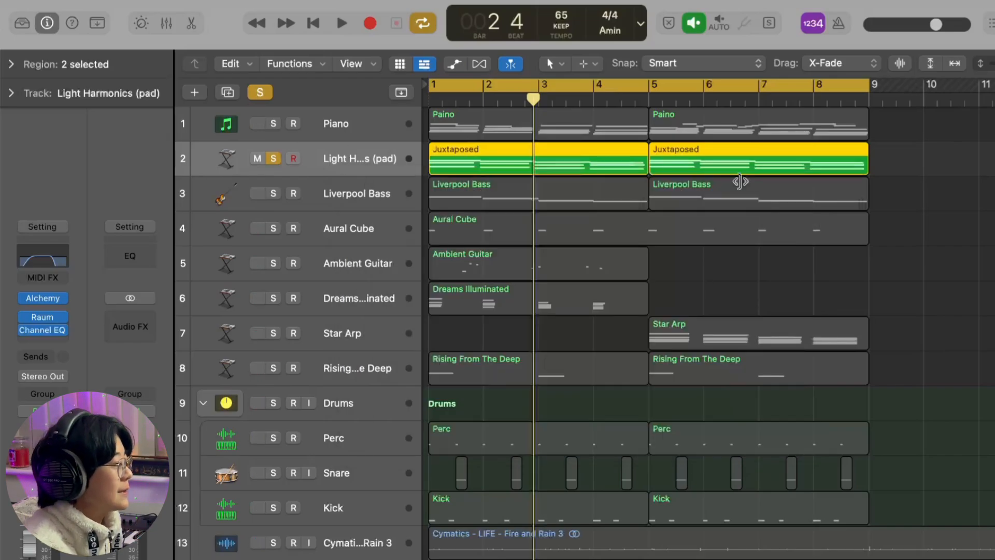
- Play the pad with Piano and Cymatics Fire and Rain 3 soloed, comparing the mix with and without the pad, and clear all solos
key("space")
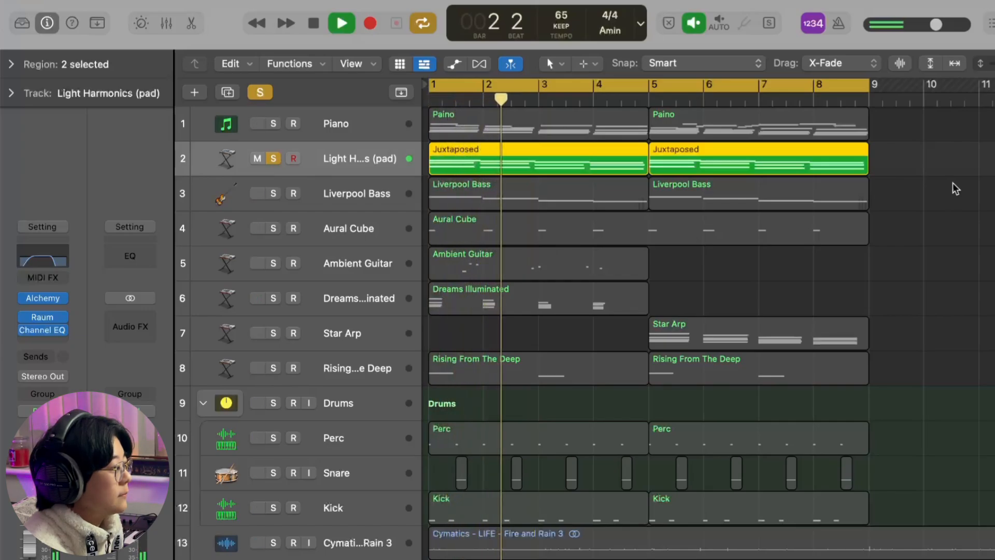
left_click(273, 125)
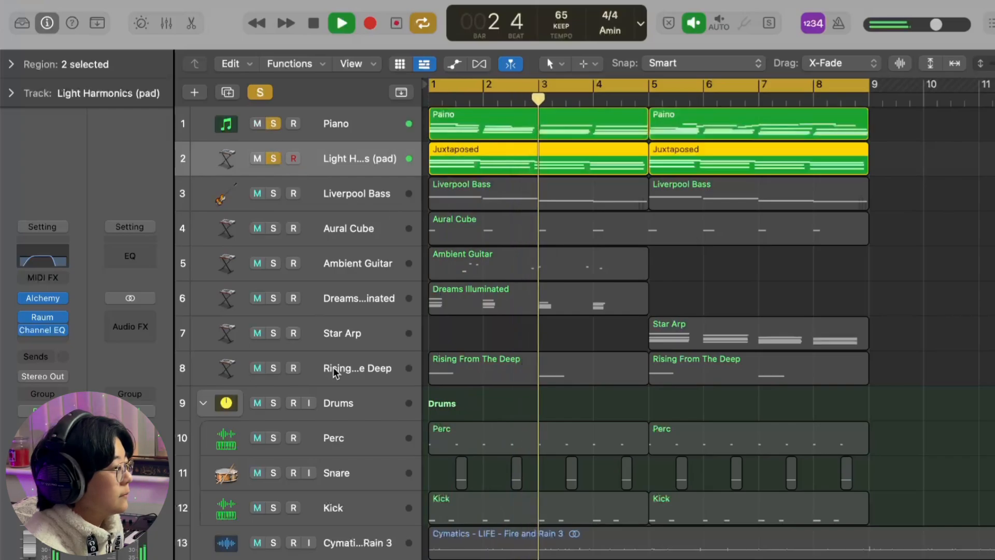
left_click(273, 543)
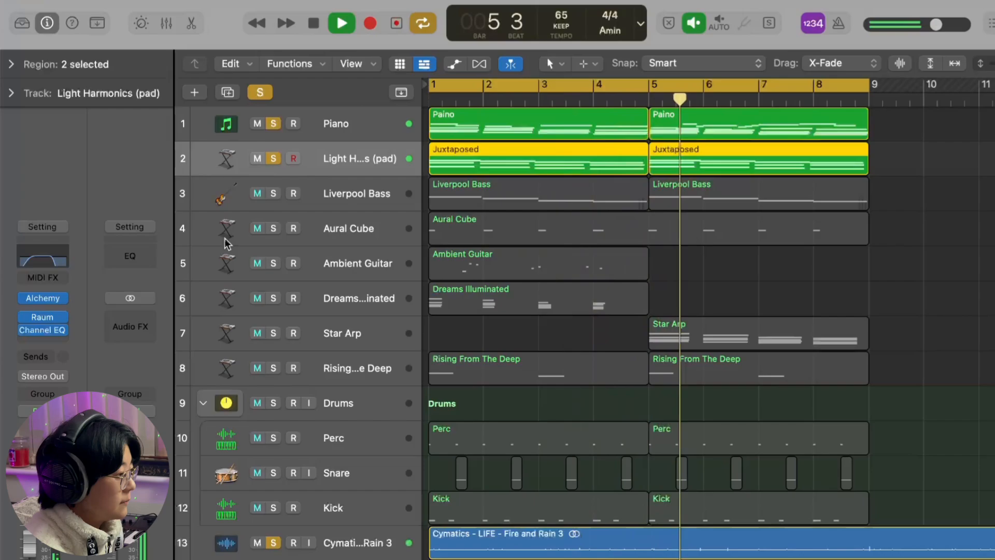
left_click(273, 159)
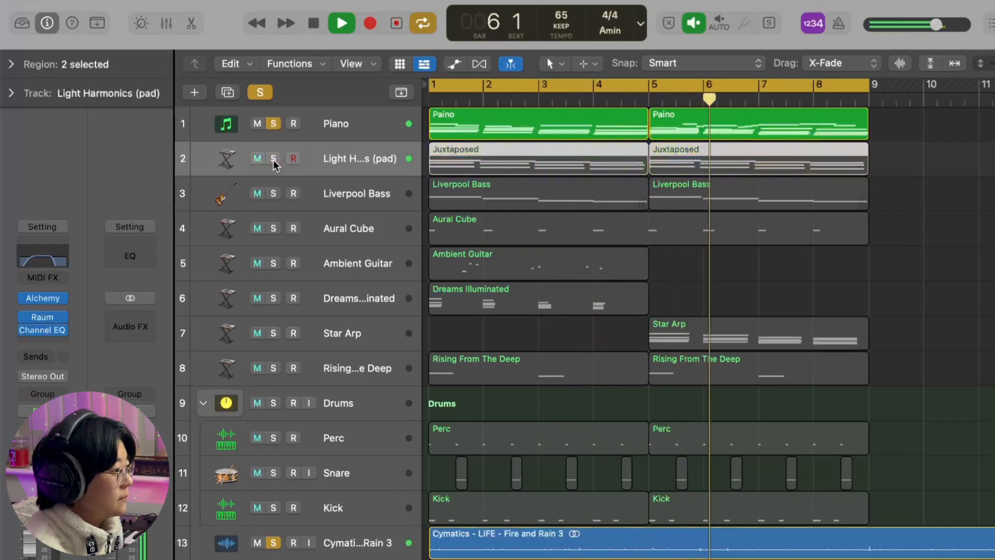
left_click(273, 158)
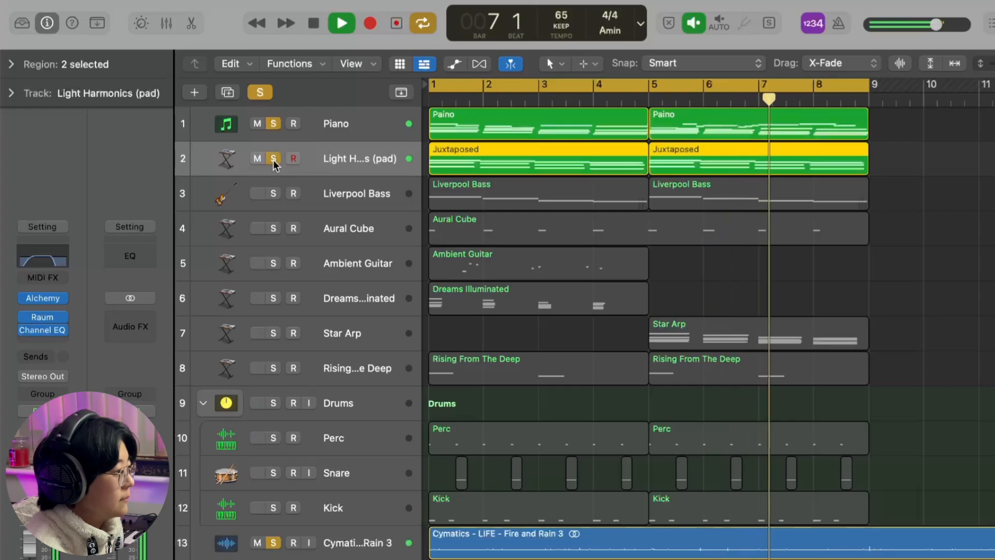
key("space")
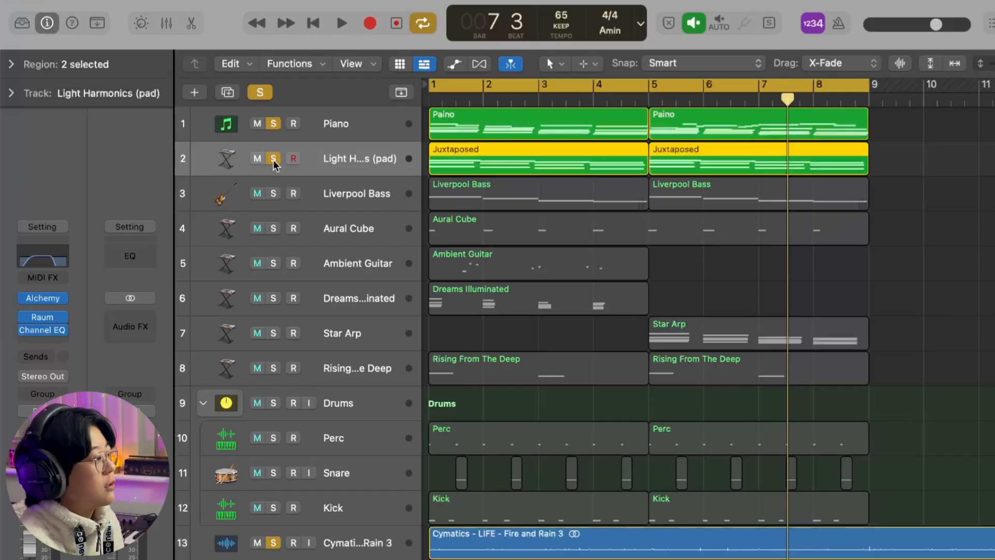
left_click(265, 92)
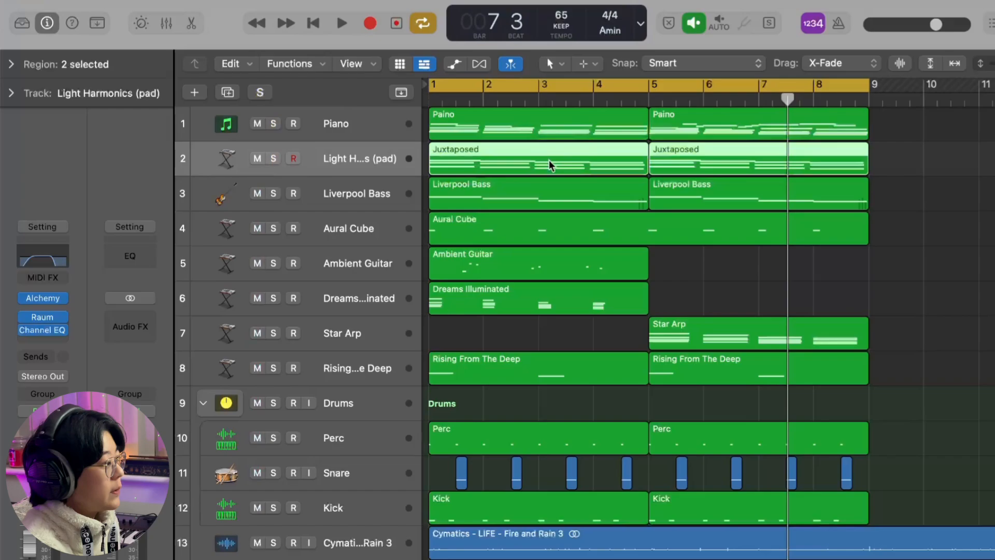
- Open the Juxtaposed notes and try voicing the first chord as an A minor triad with an added C2 note and no top note
double_click(549, 160)
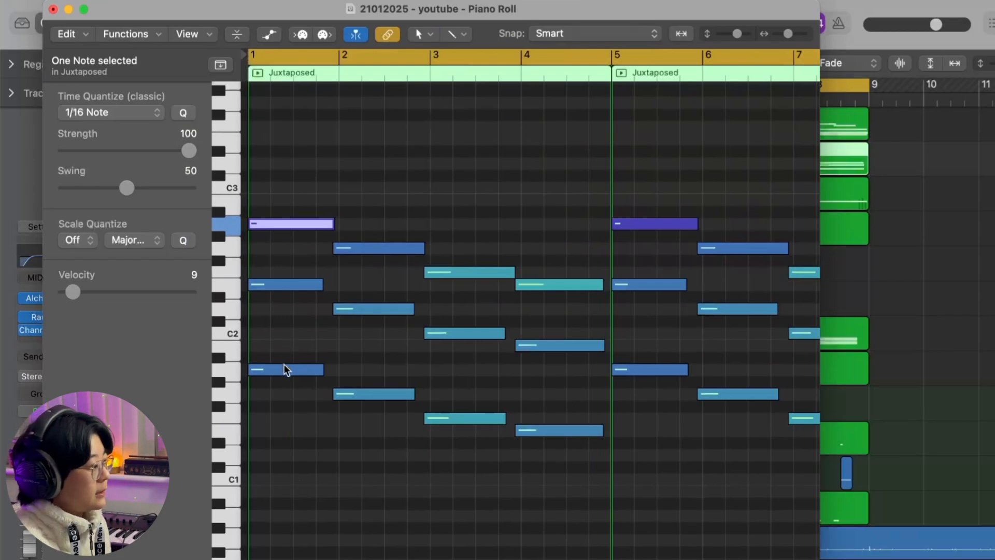
left_click_drag(285, 368, 284, 334)
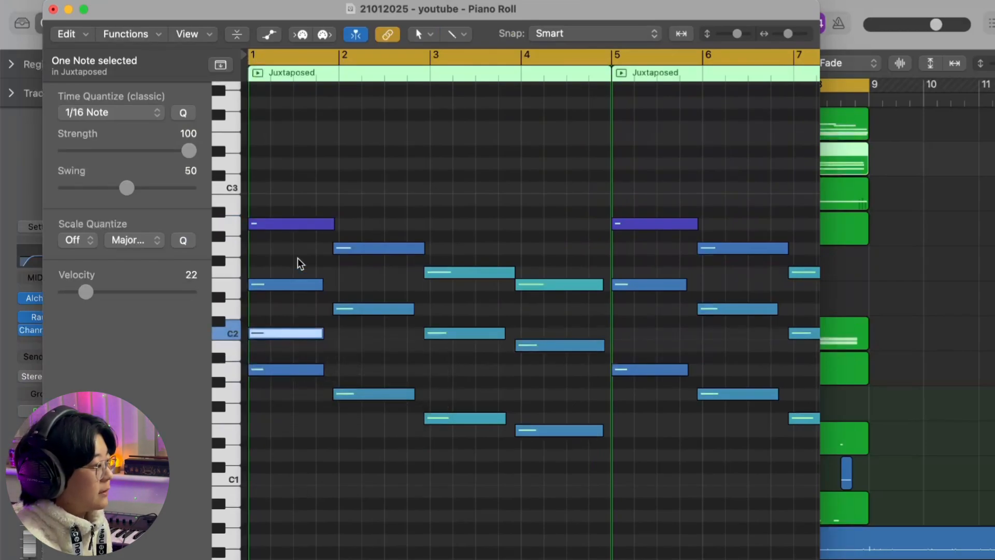
left_click_drag(297, 267, 300, 420)
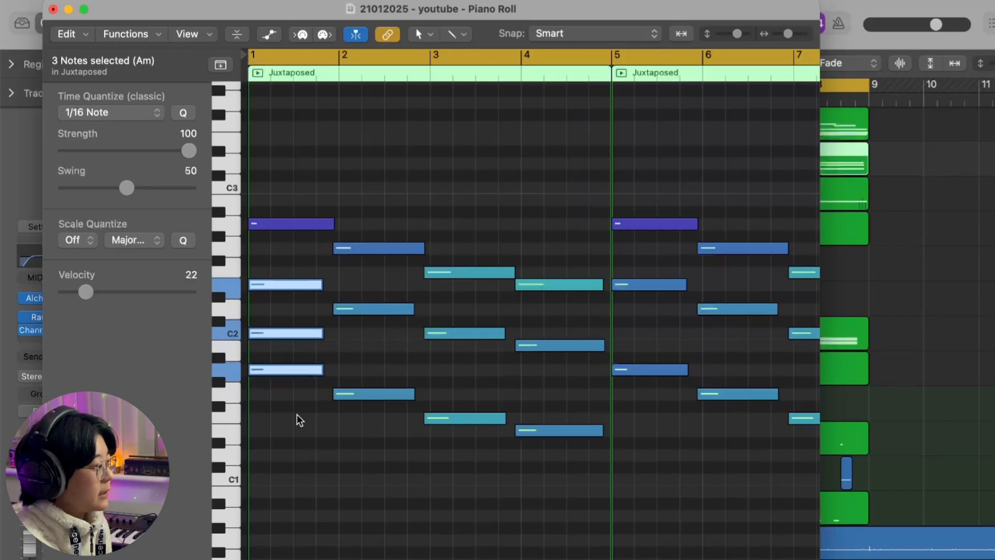
left_click(339, 350)
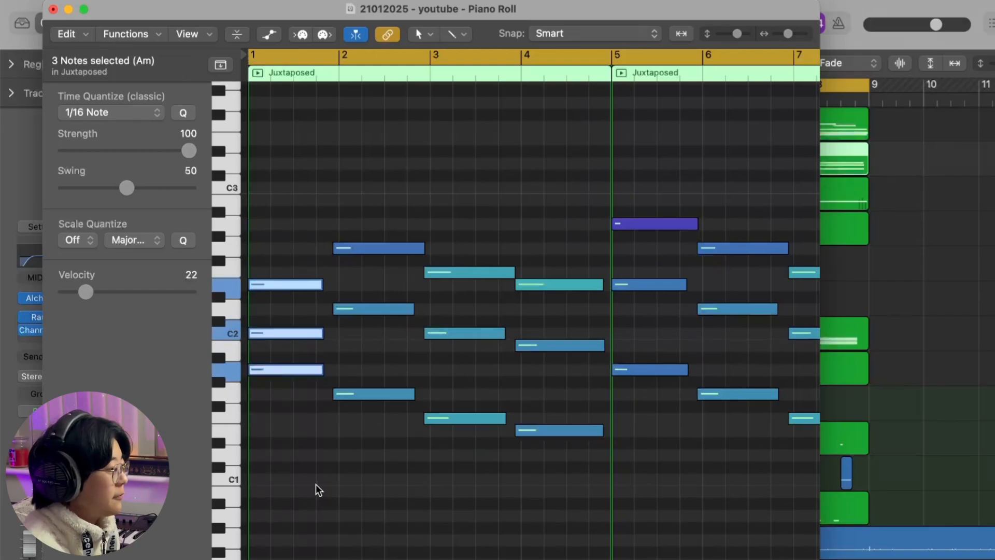
left_click(318, 489)
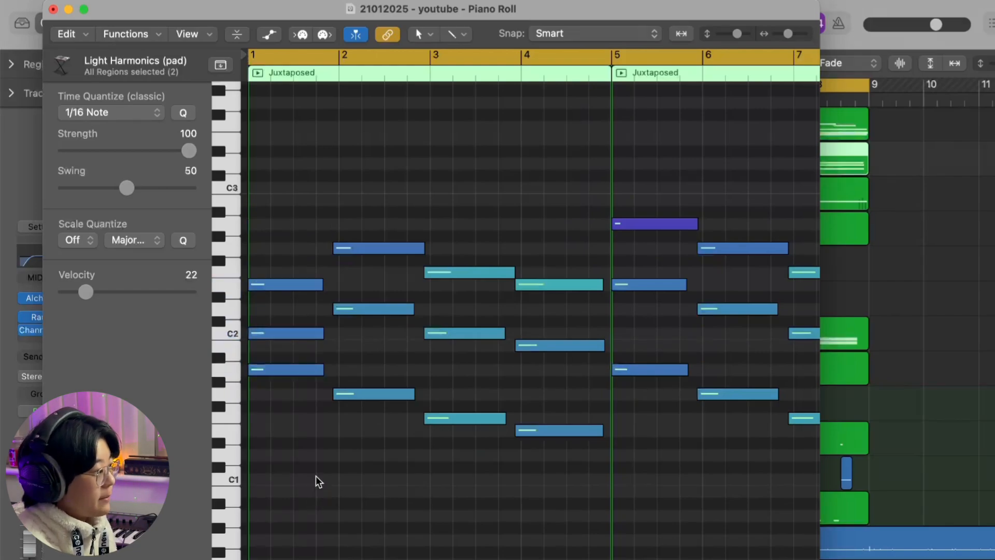
left_click(282, 340)
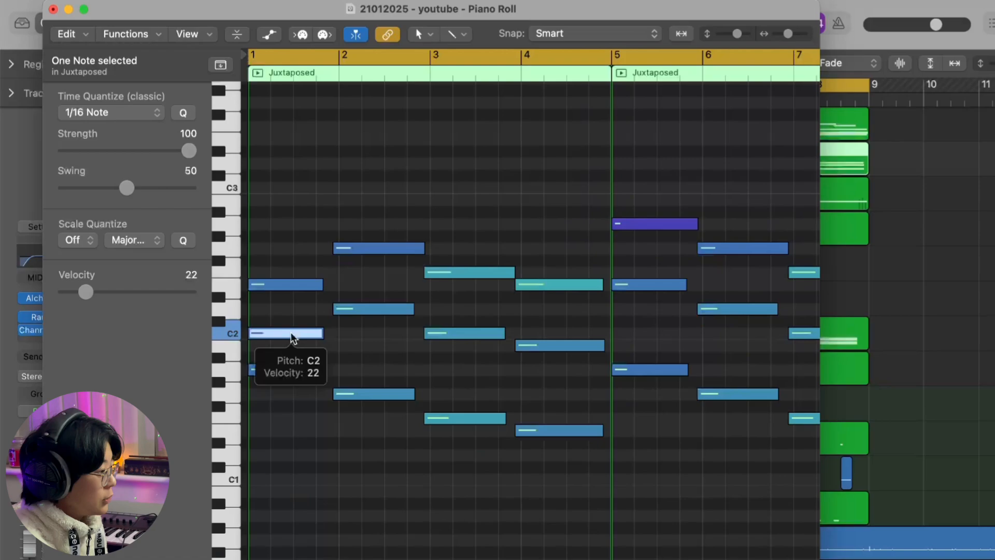
key("alt+shift+Up")
left_click(296, 359)
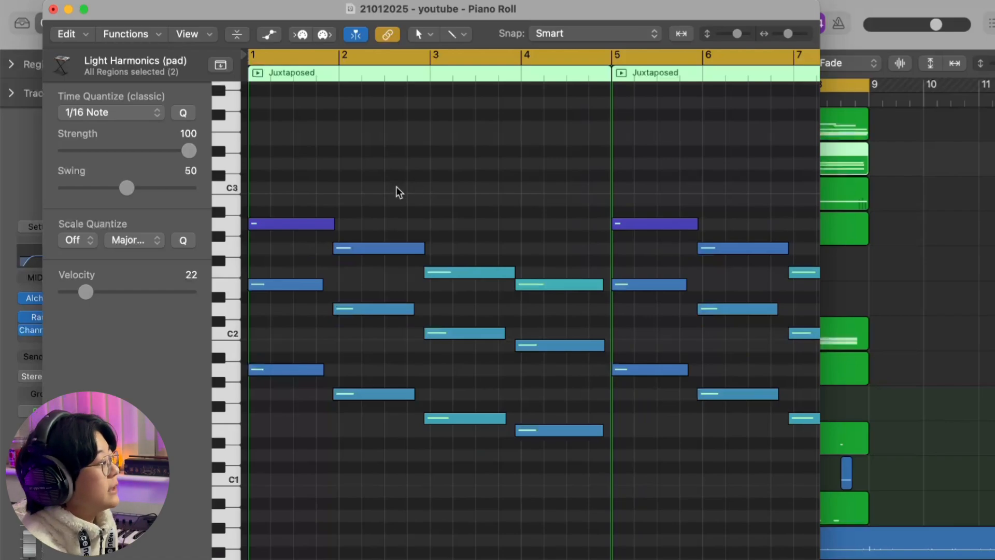
- Audition the bottom, middle and top notes of the first Juxtaposed chord one by one
left_click(271, 369)
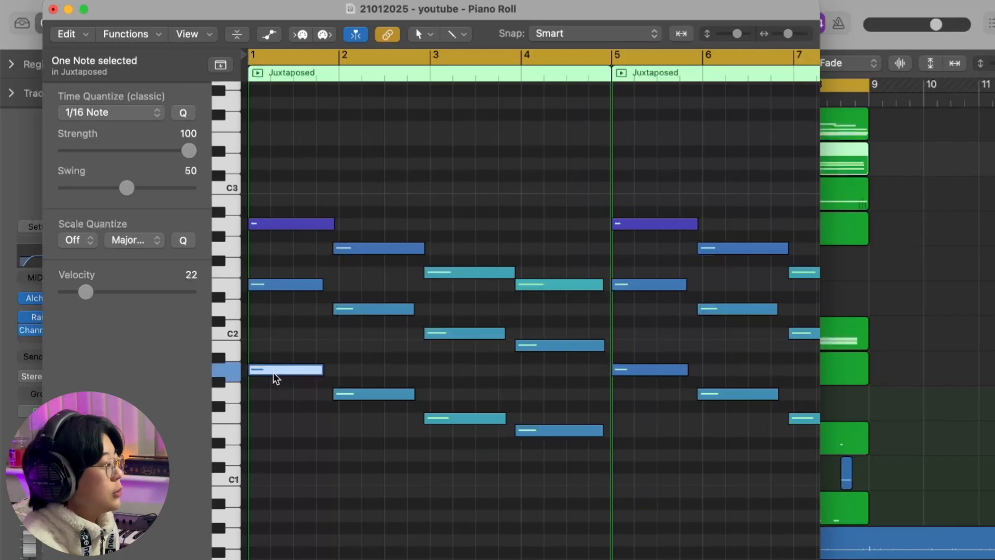
left_click(286, 285)
left_click(286, 226)
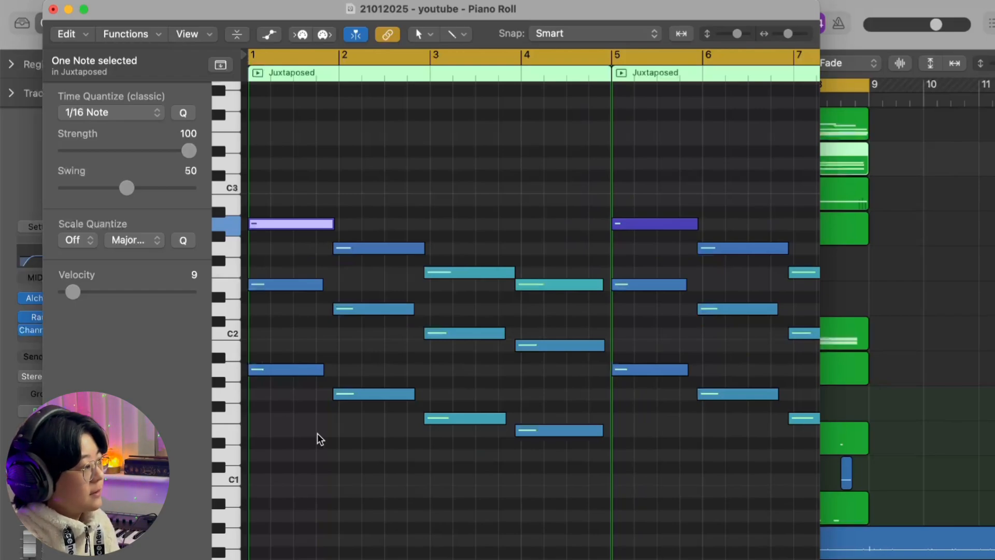
left_click(379, 117)
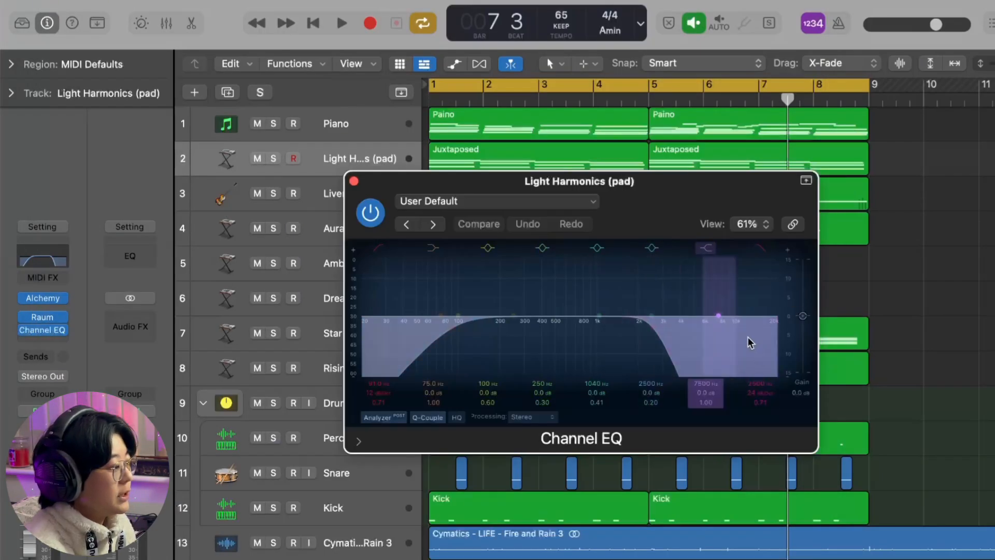
- Examine the Raum reverb settings on the Light Harmonics (pad) track after closing its Channel EQ
left_click(353, 181)
left_click(45, 317)
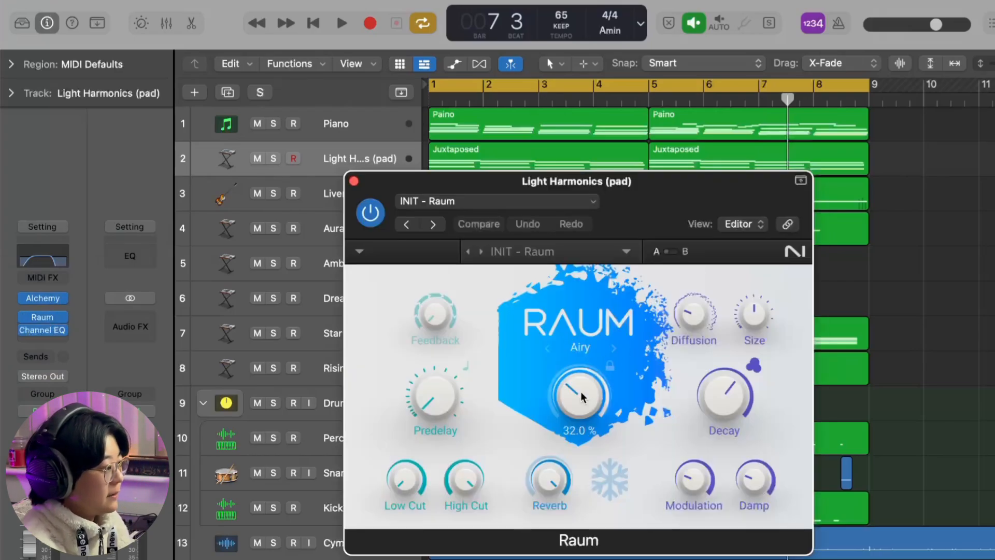
left_click(354, 181)
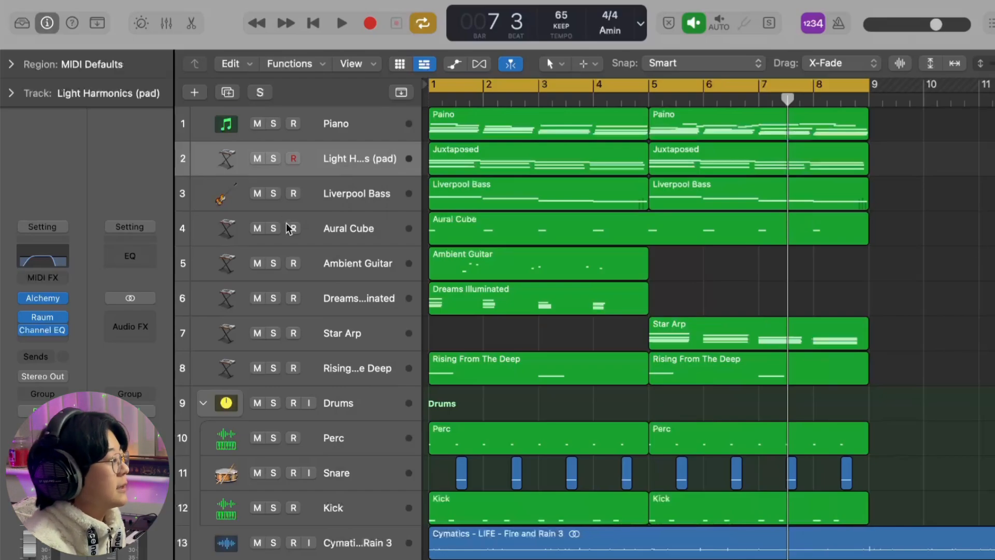
- Open the Liverpool Bass regions in the Piano Roll and audition the first four-bar bass notes
left_click(342, 203)
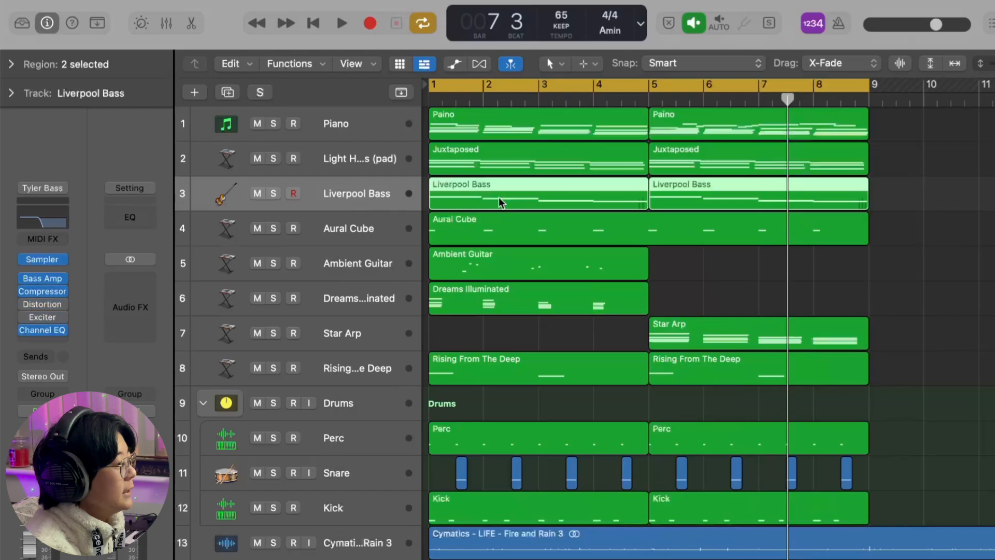
double_click(605, 178)
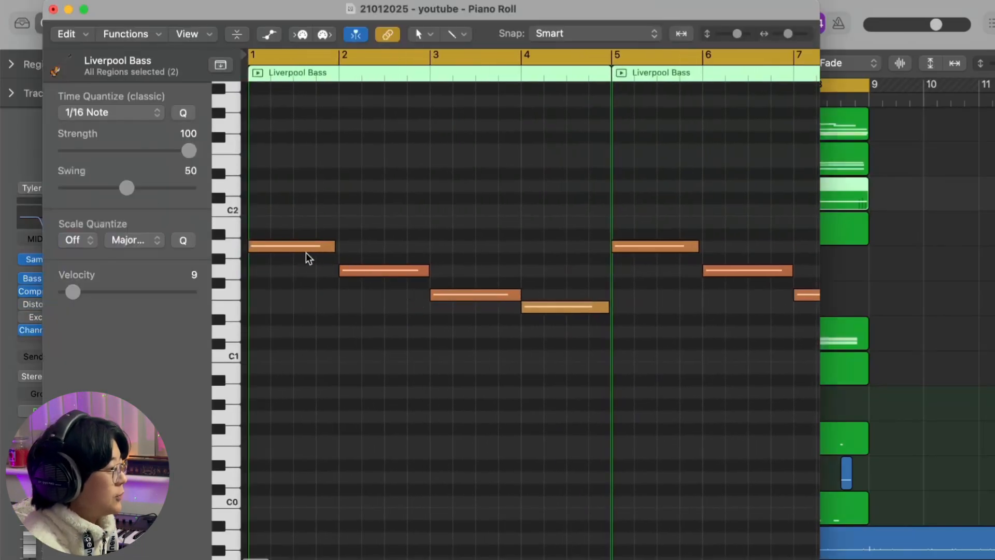
left_click(368, 270)
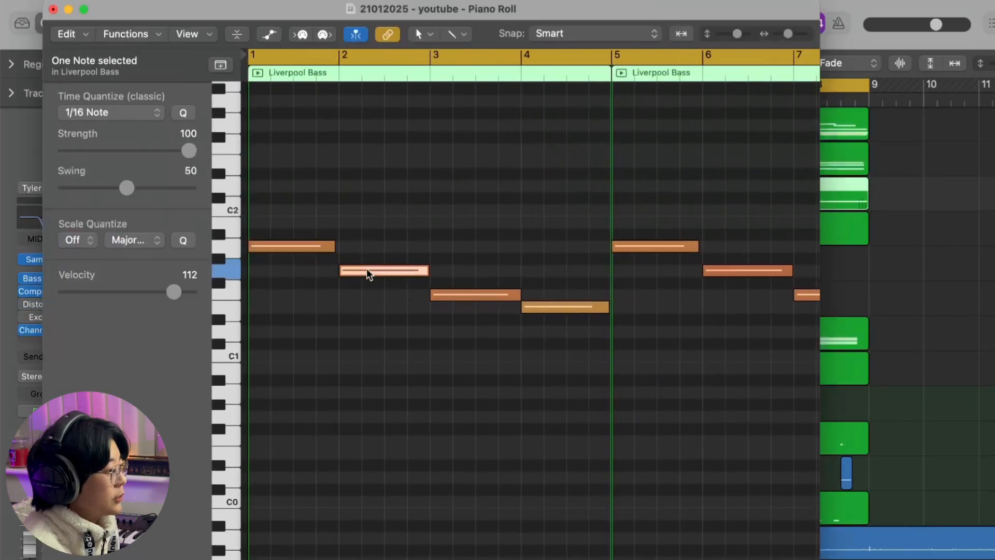
left_click(482, 305)
left_click(537, 309)
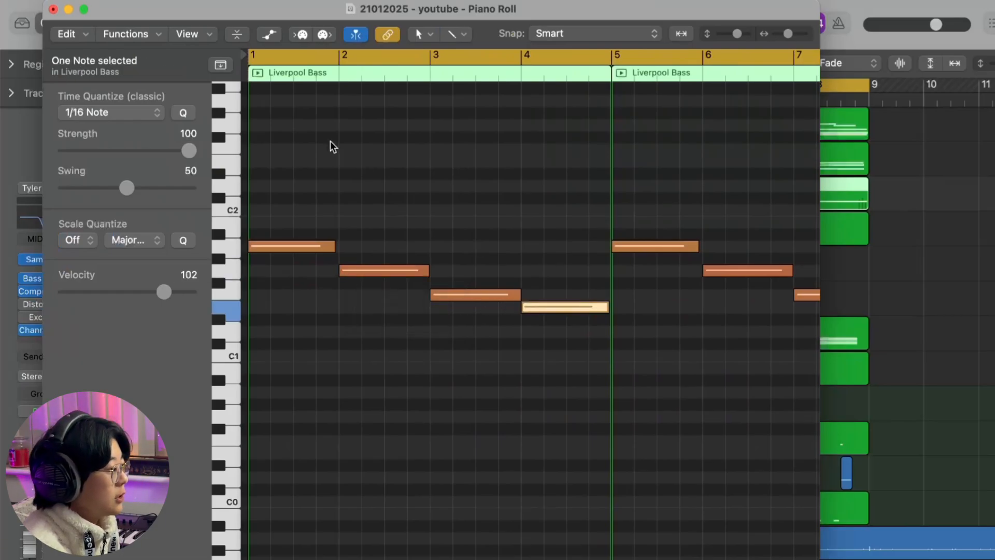
left_click(53, 10)
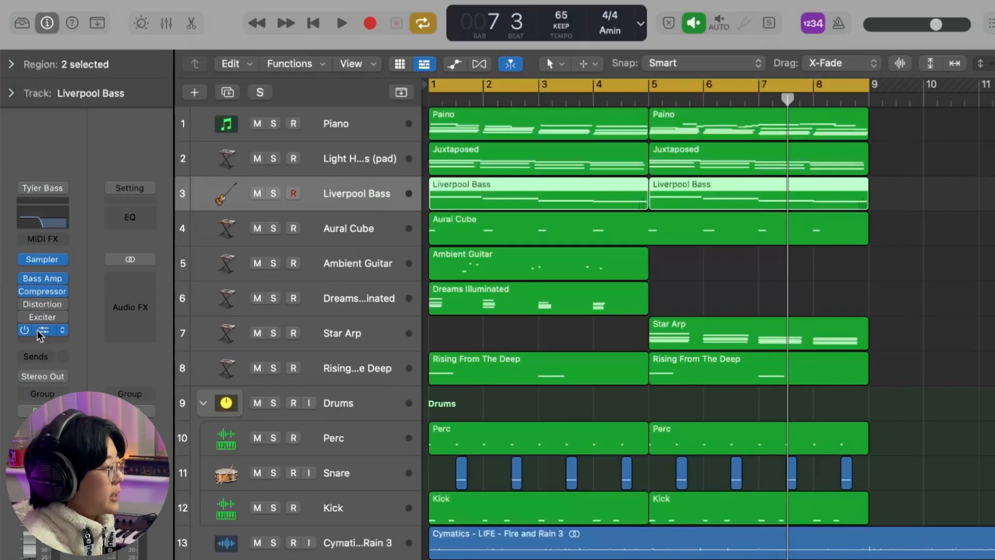
- Check the Liverpool Bass track's Channel EQ settings, and play the track back soloed
left_click(39, 331)
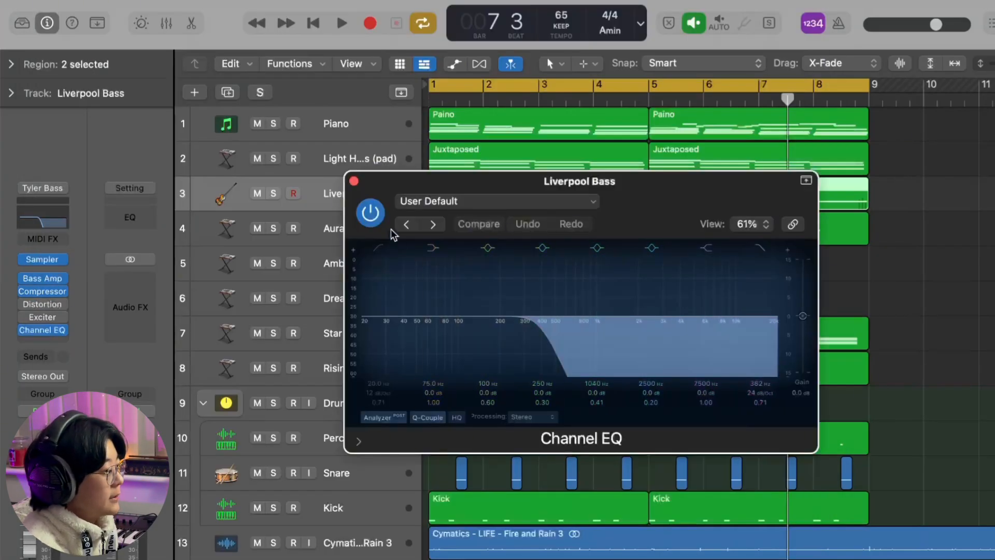
left_click(354, 180)
left_click(273, 193)
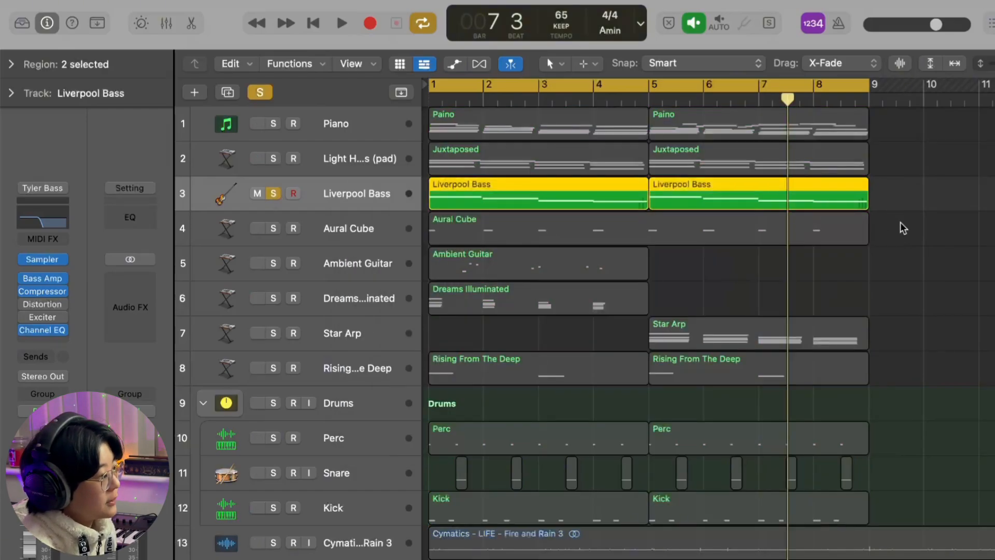
key("space")
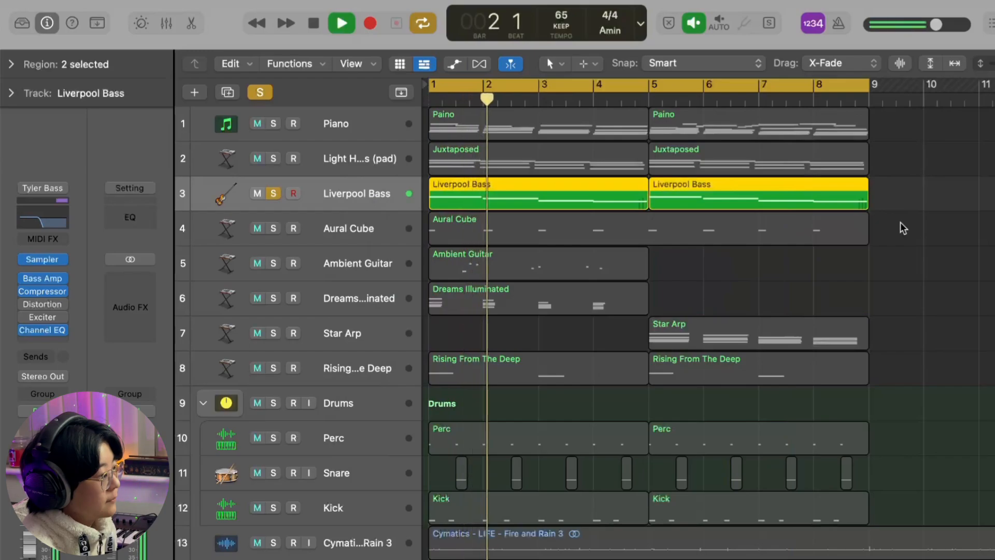
key("space")
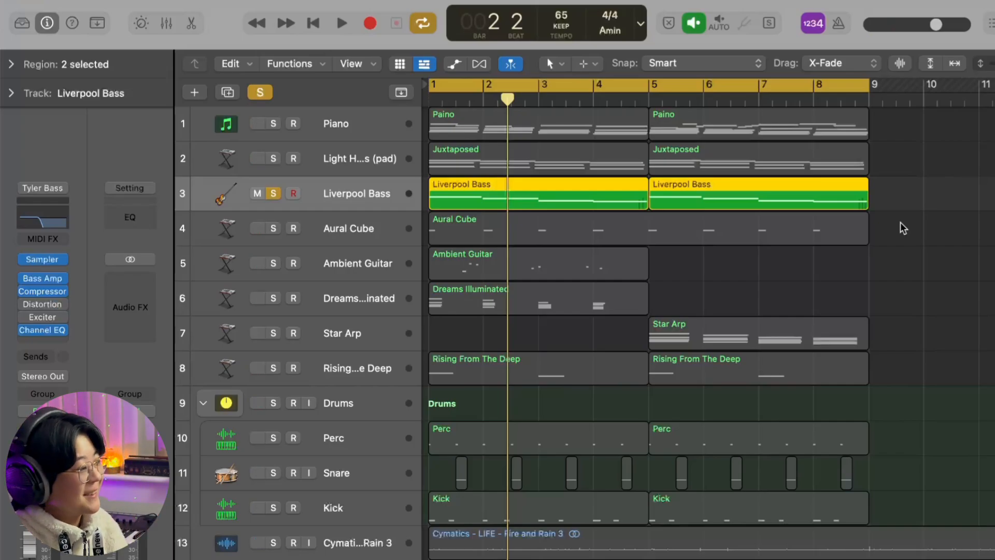
- Clear the bass solo and look through the channel strips of the Drums stack, Kick, Snare and Perc tracks
left_click(900, 222)
key("super+a")
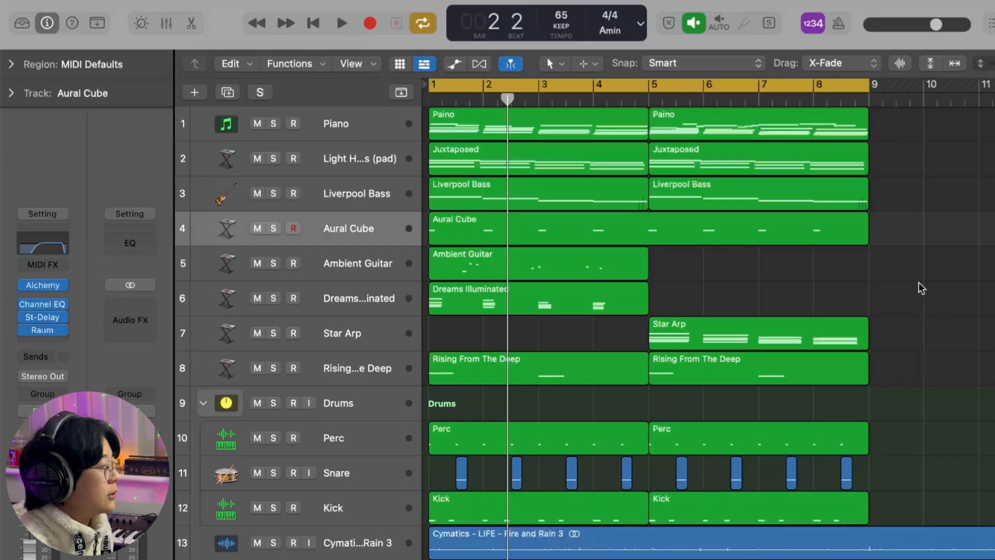
left_click(375, 408)
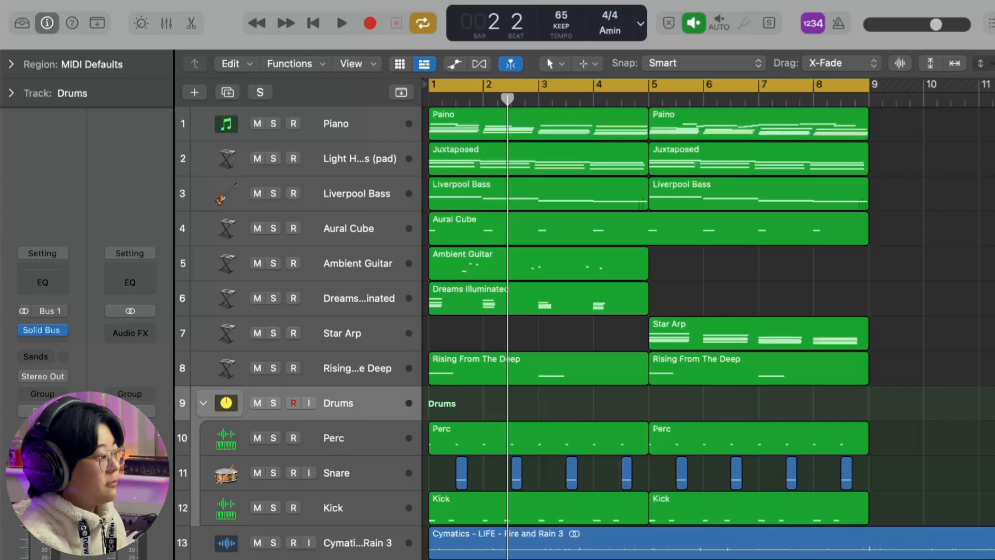
scroll(500, 411, "down", 1)
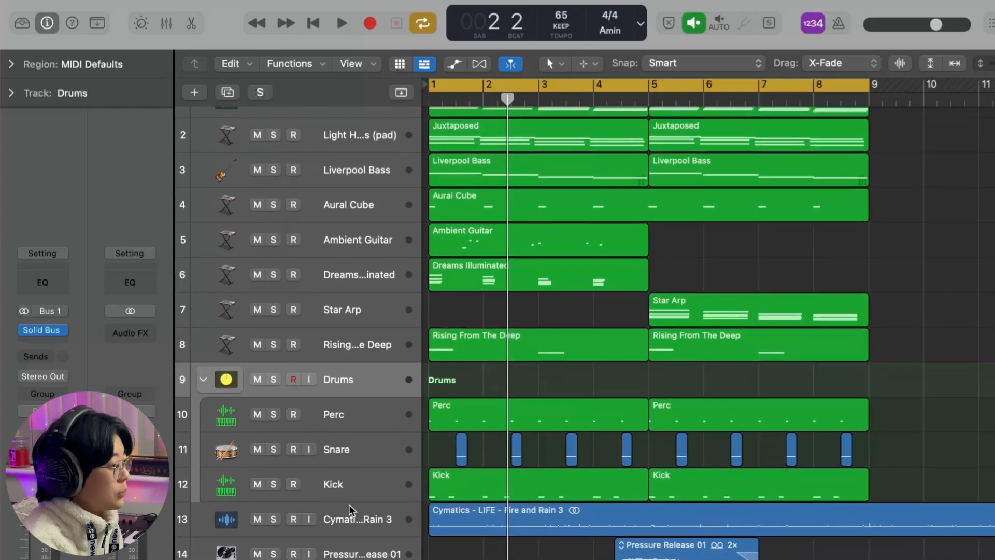
left_click(352, 492)
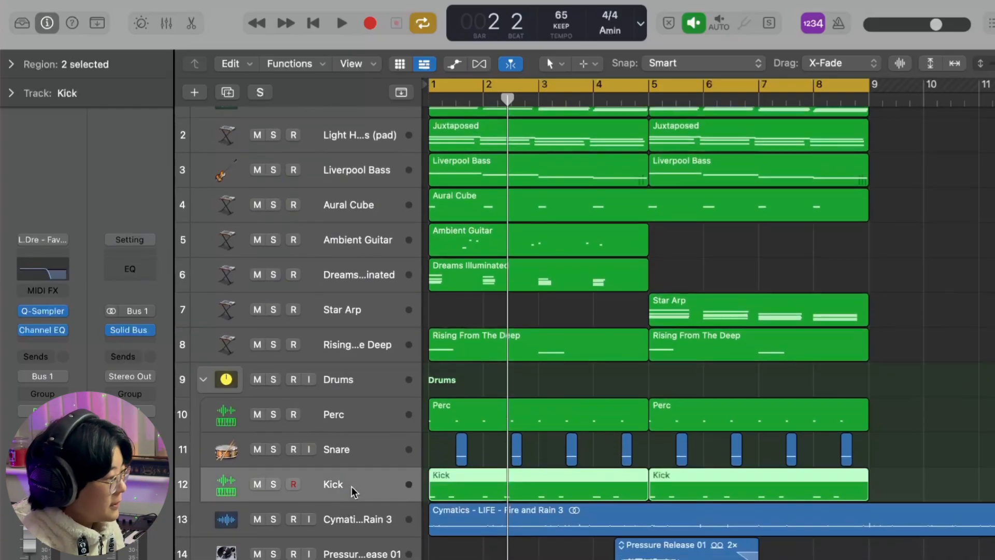
left_click(356, 459)
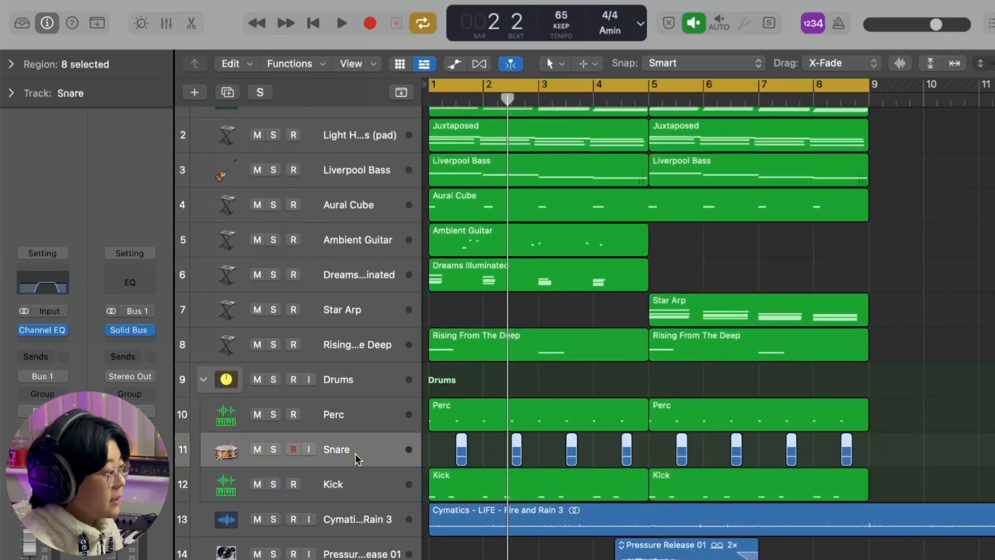
left_click(365, 420)
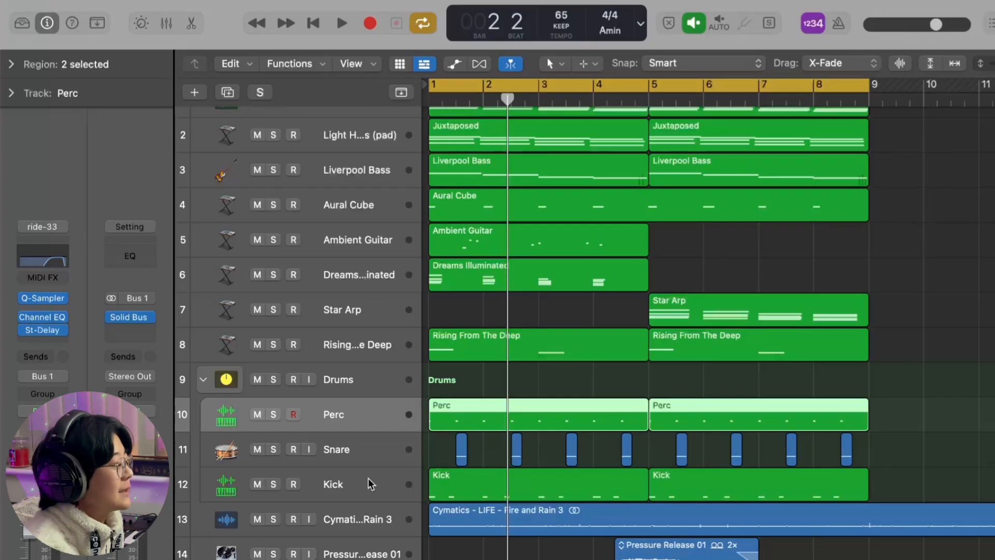
- Solo the Perc track inside the Drums stack and play it back briefly
key("s")
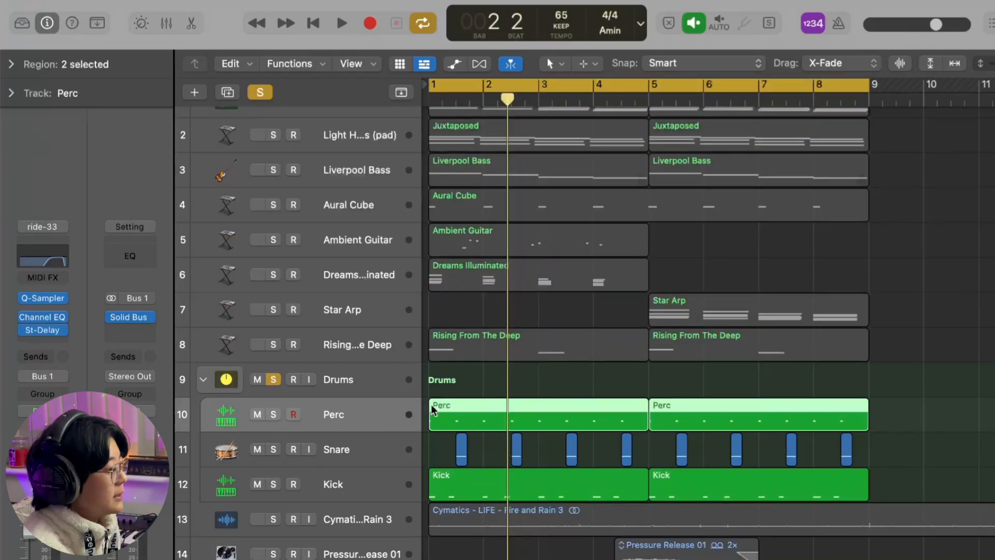
mouse_move(52, 300)
left_click(620, 378)
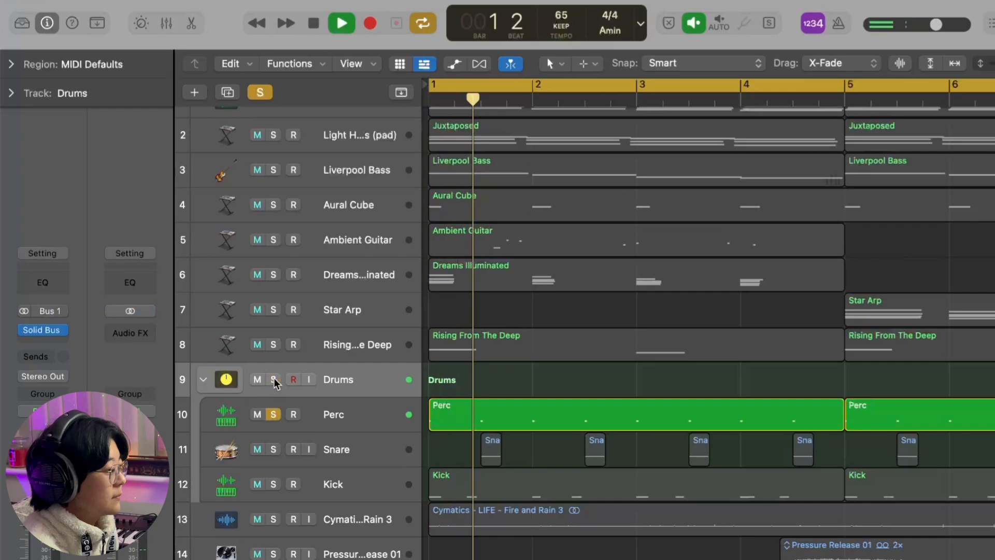
left_click(323, 410)
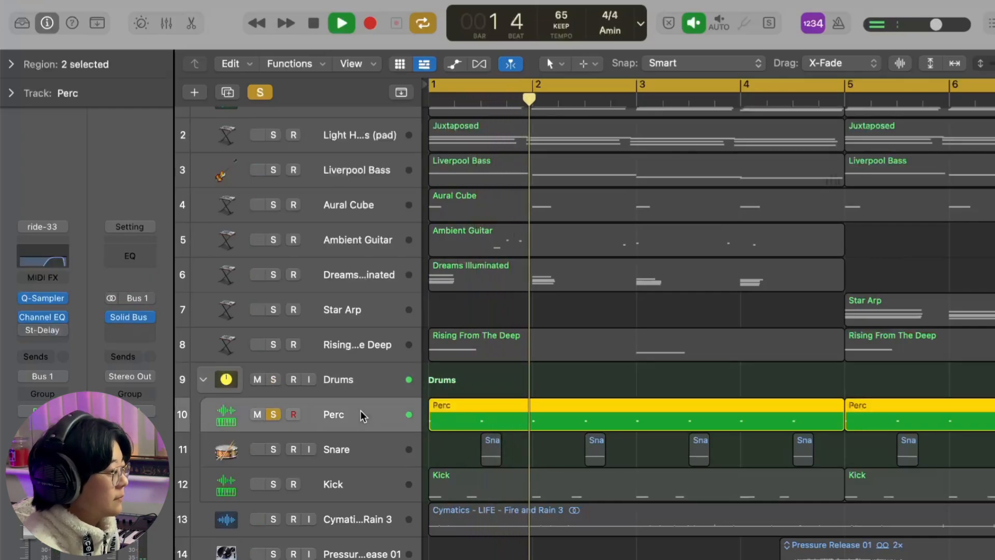
key("space")
- Check the Perc track's Channel EQ settings and play the track with its Stereo Delay bypassed
left_click(54, 265)
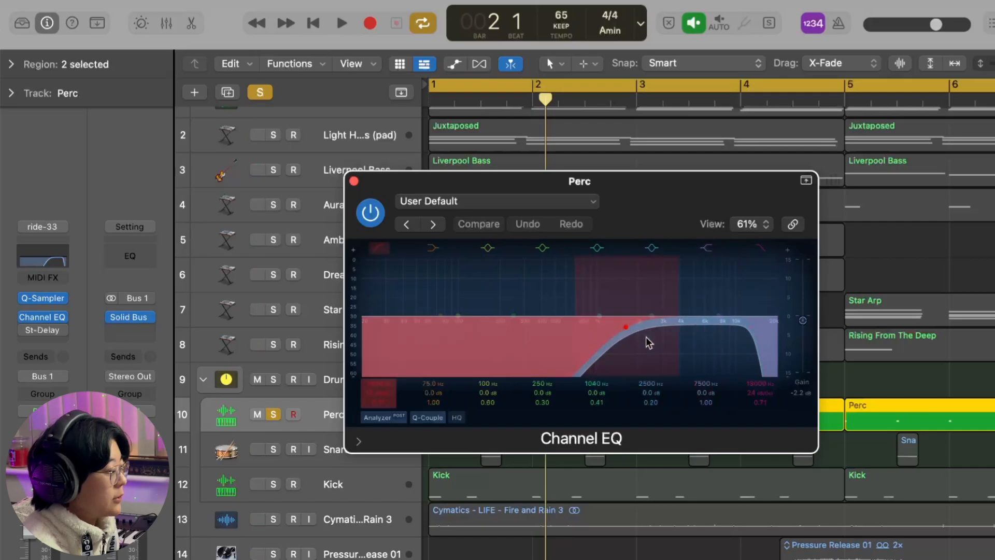
left_click(354, 180)
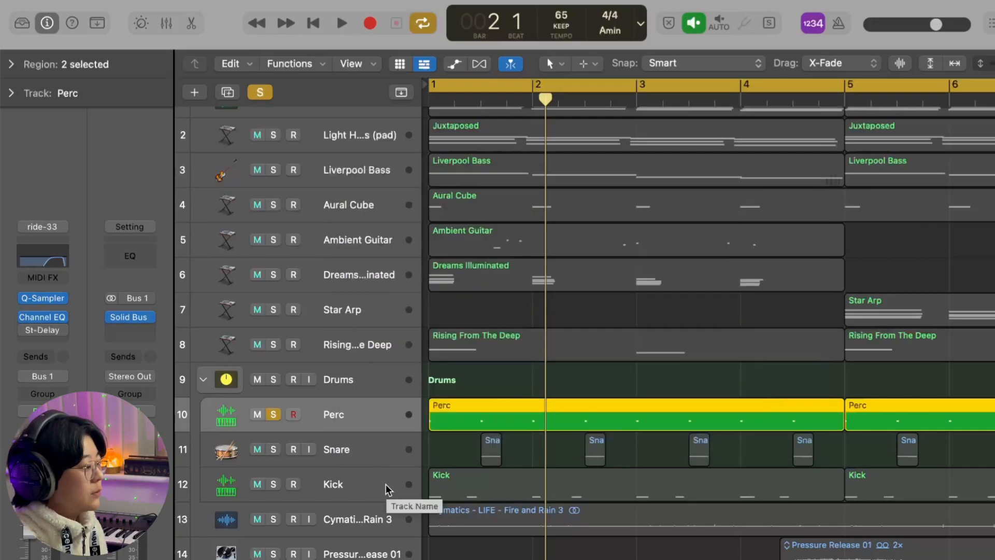
key("space")
key("space")
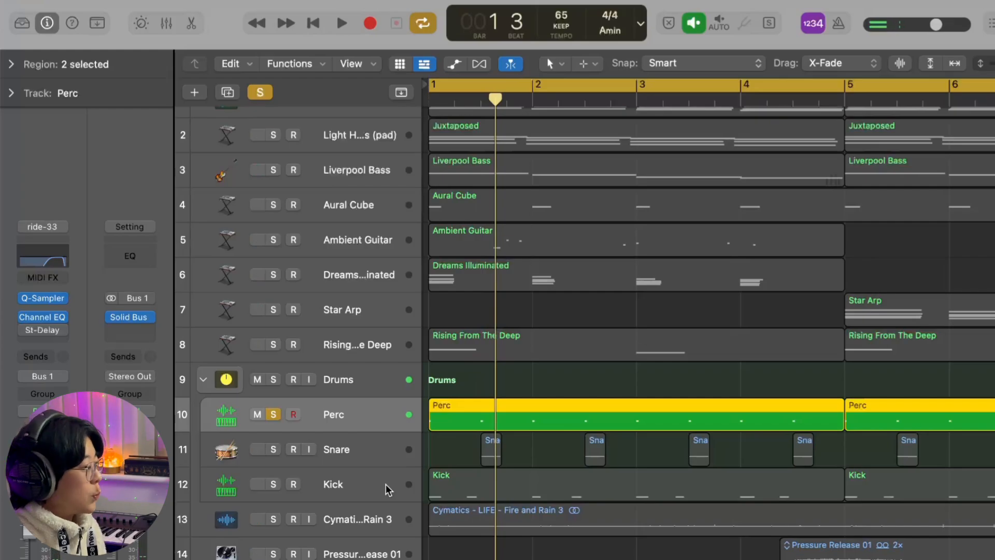
- Examine the Perc track's Stereo Delay settings and play the track with the delay switched on
left_click(44, 332)
left_click_drag(669, 207, 644, 138)
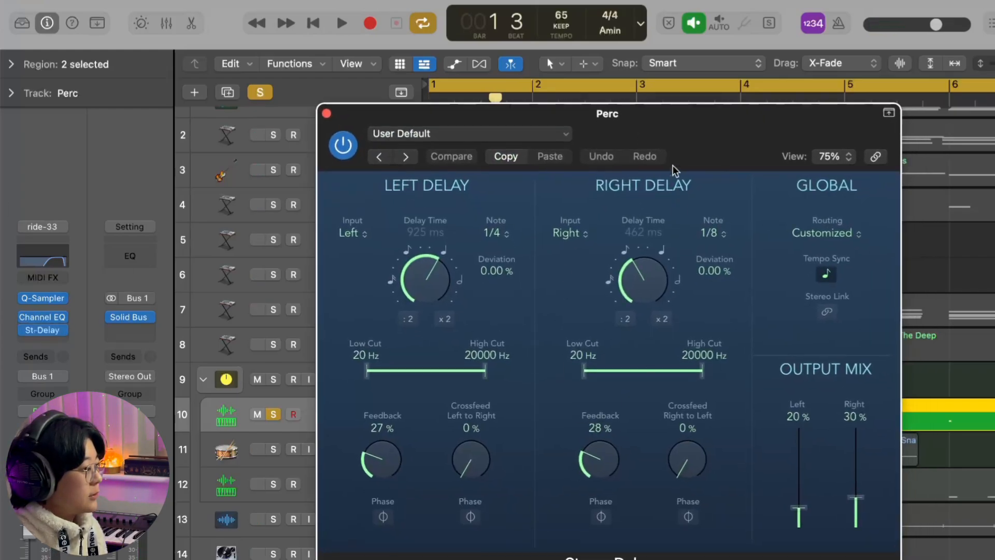
left_click_drag(674, 171, 660, 134)
left_click(319, 100)
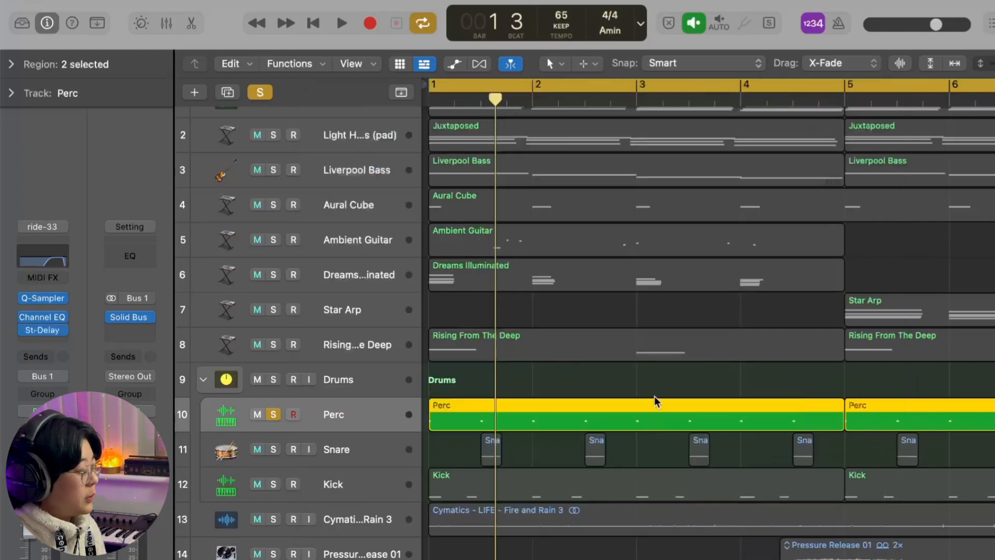
key("space")
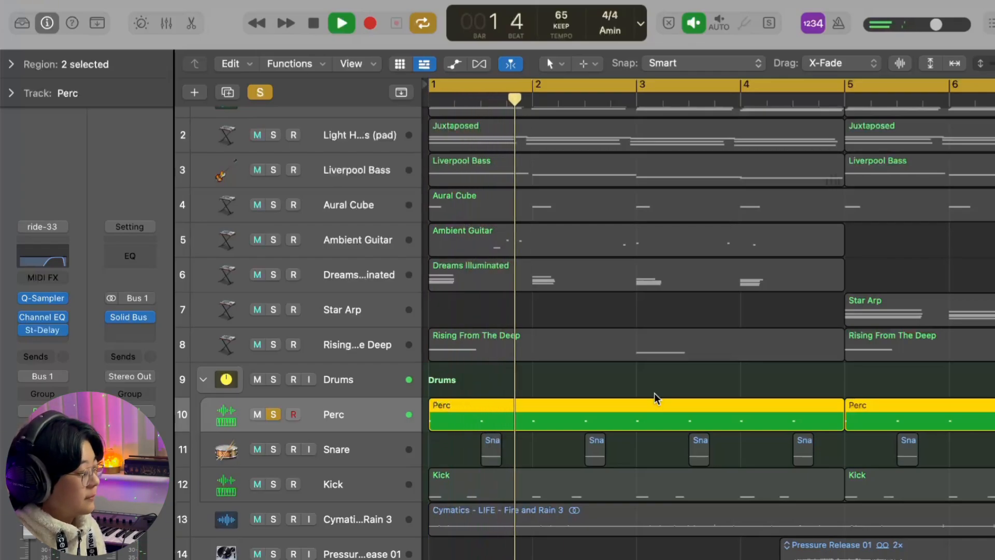
key("space")
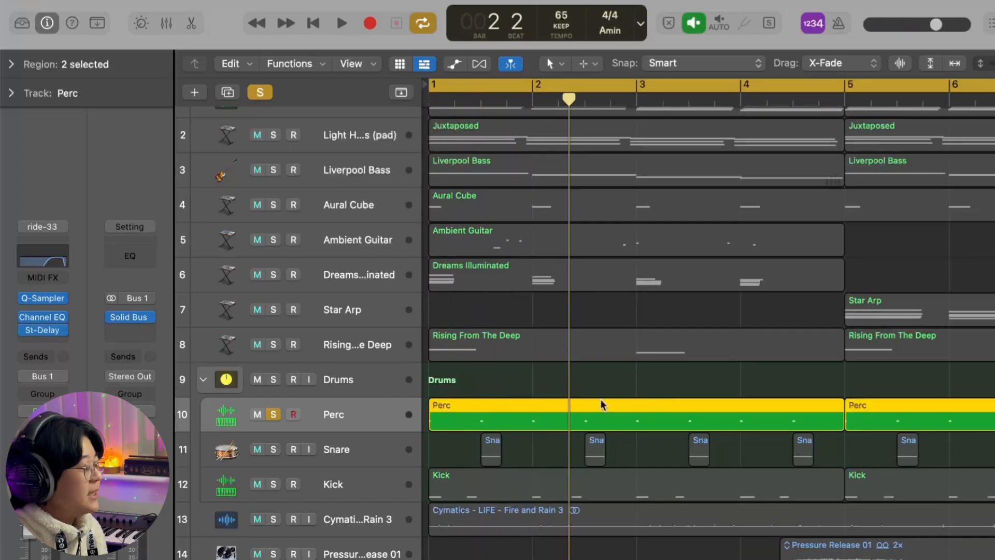
- Switch the solo from the Perc track to the Snare track
left_click(275, 414)
left_click(285, 450)
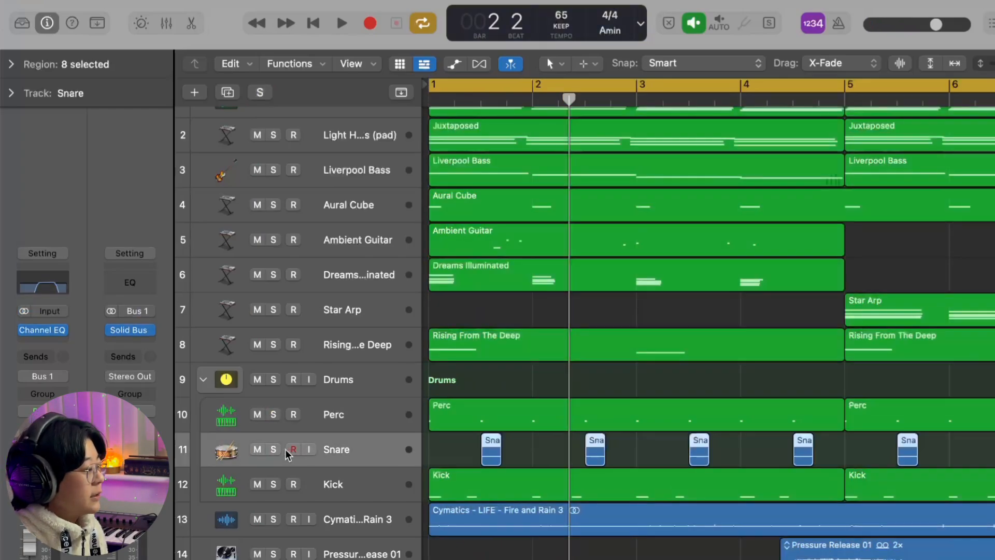
left_click(274, 449)
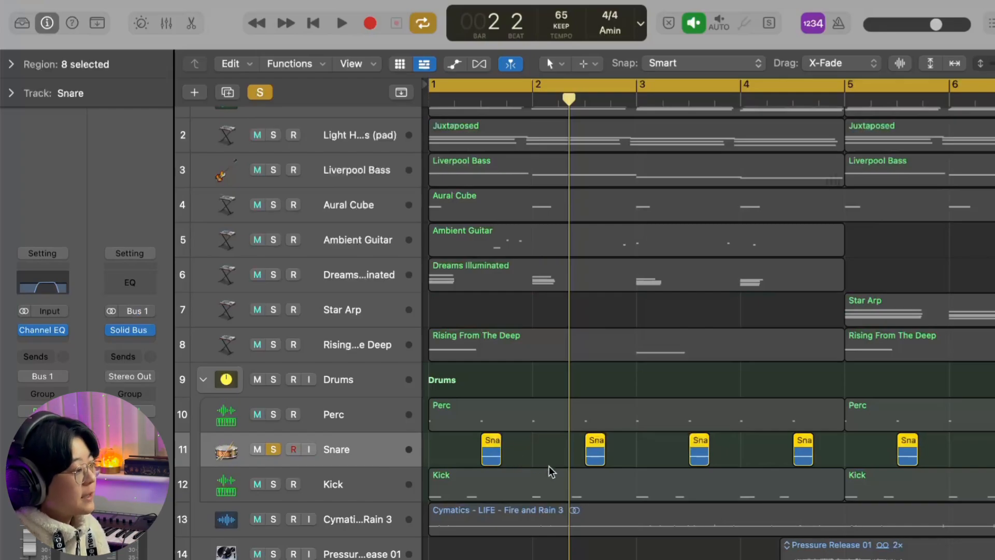
- Examine the placement of the Snare regions across the first bars and the Snare track's Channel EQ settings
scroll(550, 471, "up", 5)
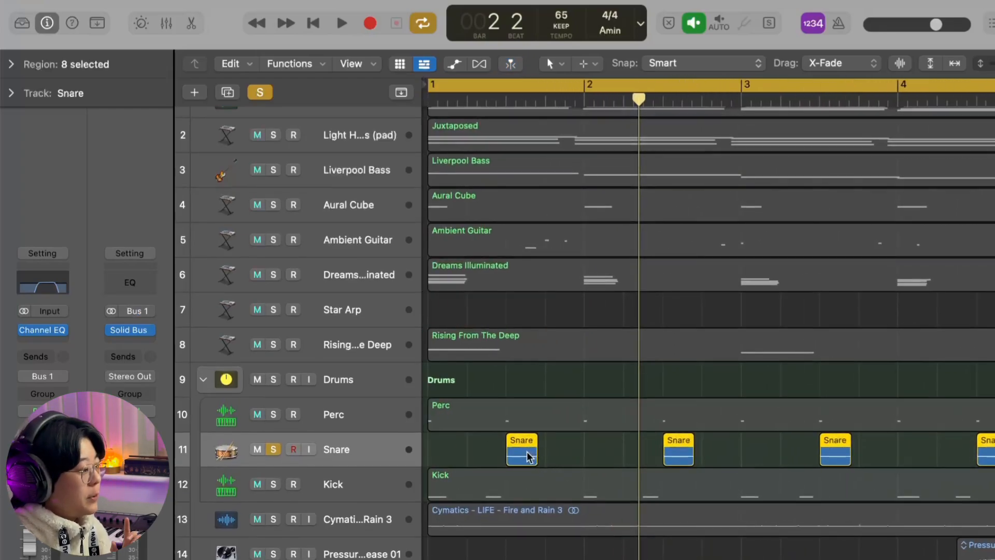
left_click(527, 456)
left_click(528, 457)
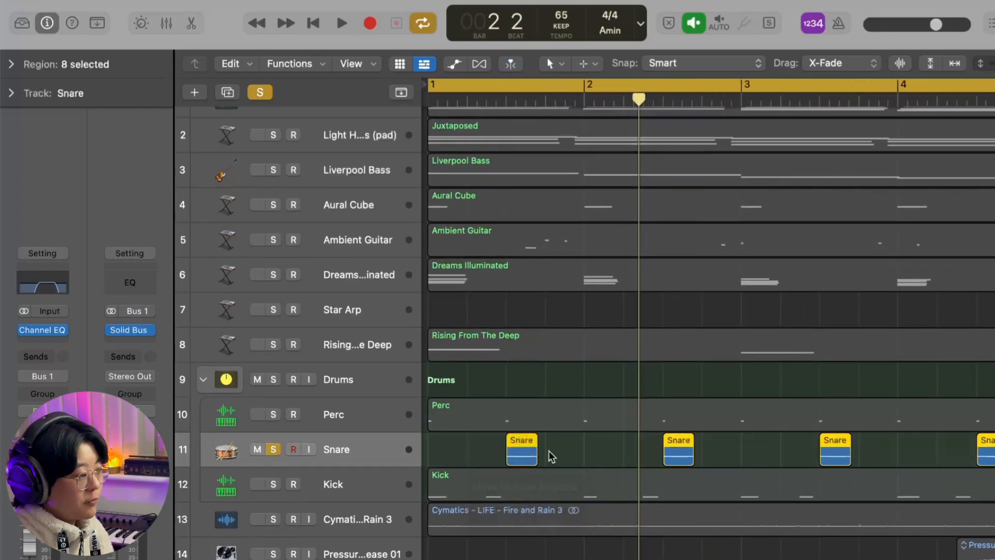
left_click(573, 452)
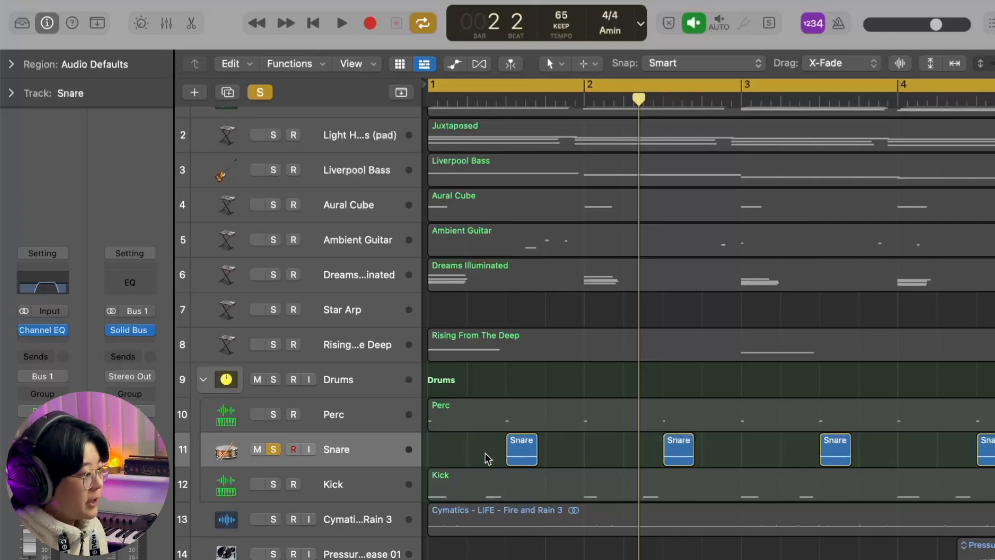
scroll(487, 458, "left", 1)
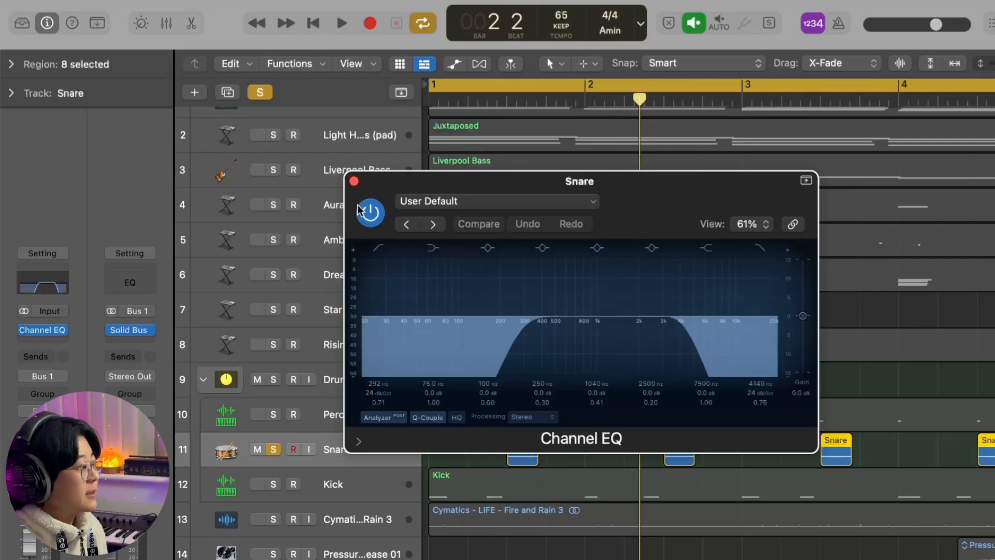
left_click(354, 181)
- Open the Kick regions in the Piano Roll and examine the C4 note pattern across the bars
left_click(459, 474)
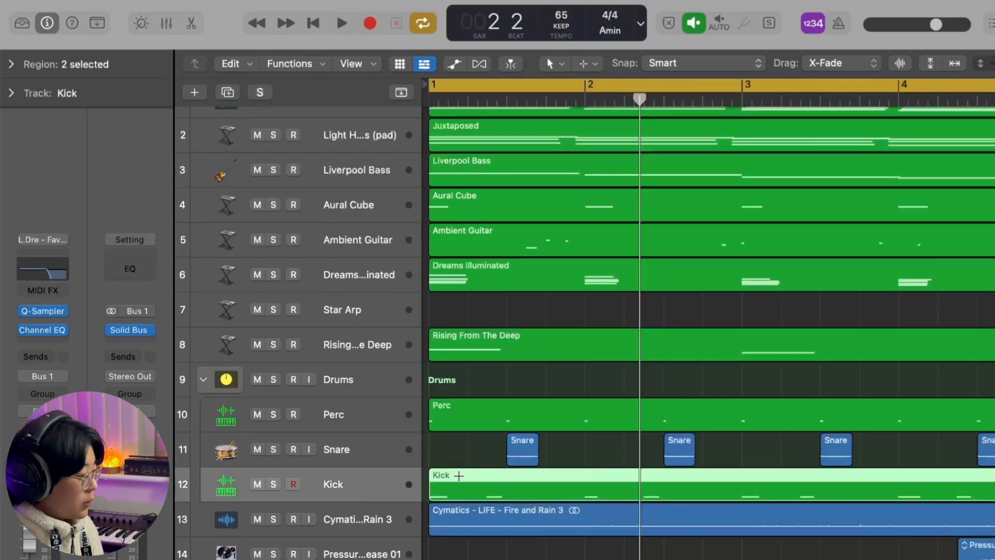
key("super+4")
scroll(464, 442, "up", 5)
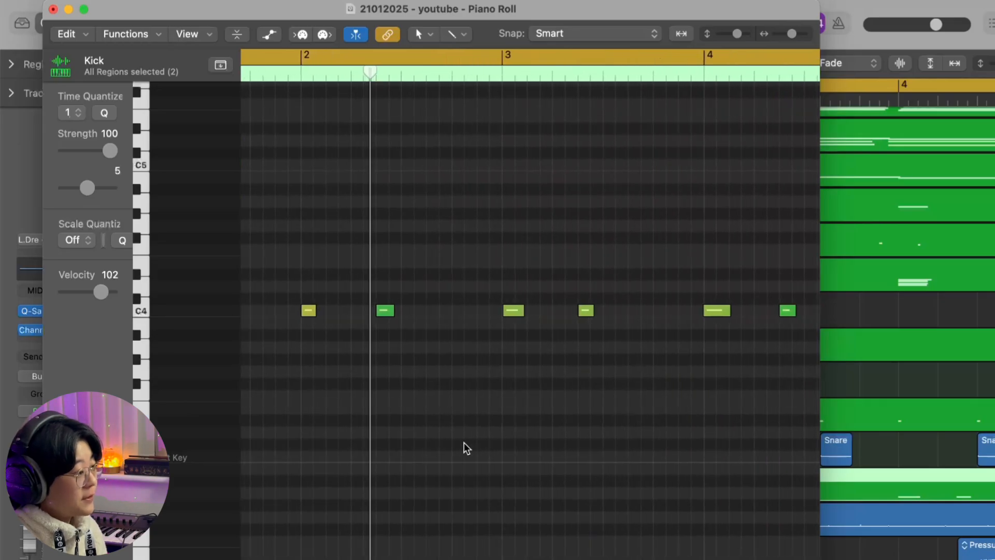
scroll(463, 442, "left", 2)
scroll(464, 442, "down", 4)
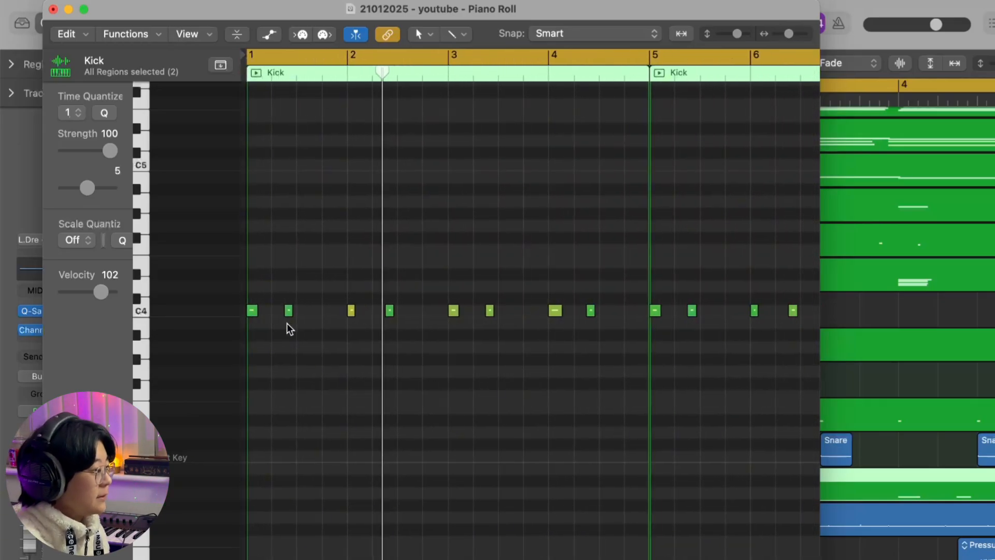
scroll(269, 322, "up", 4)
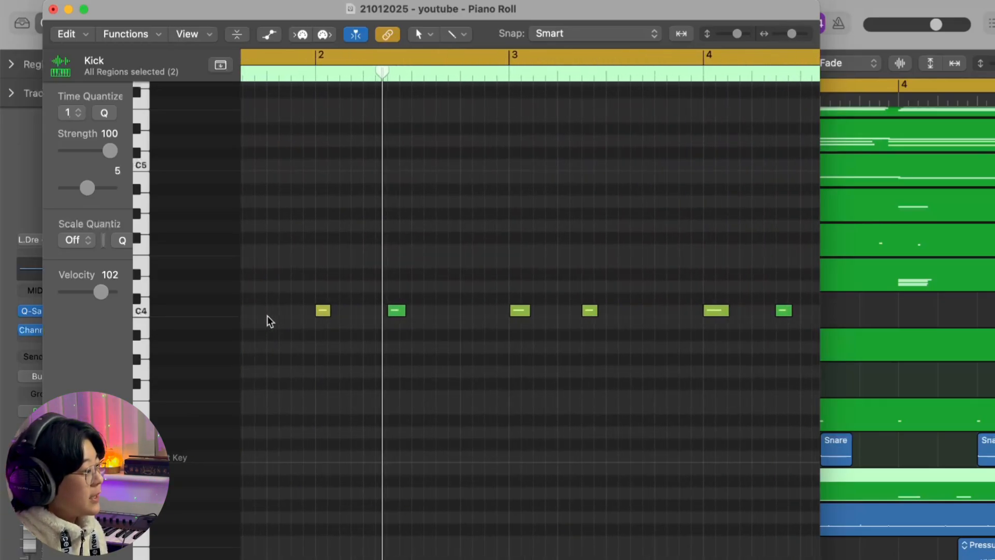
scroll(623, 350, "down", 4)
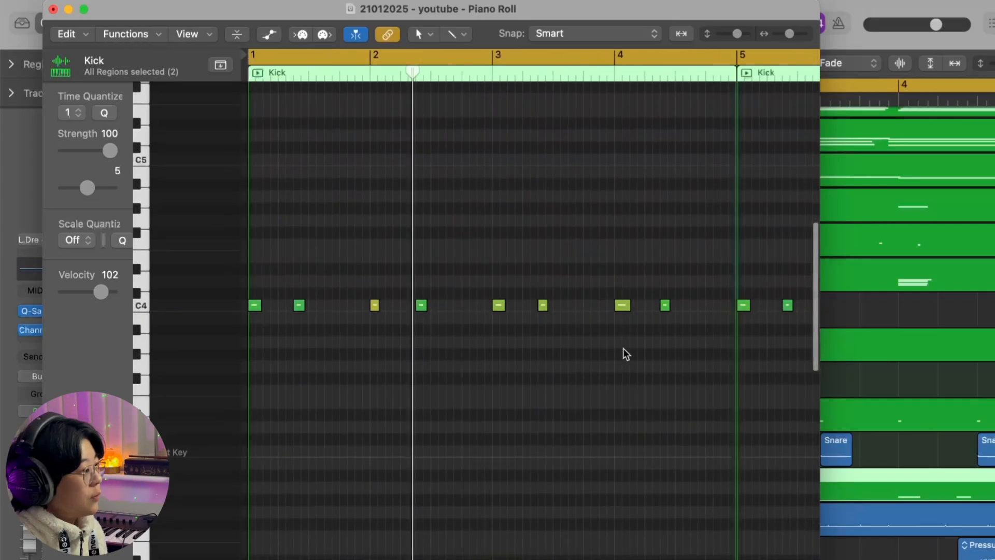
- Close the Piano Roll and check the Kick track's Channel EQ settings
left_click(53, 9)
left_click(48, 263)
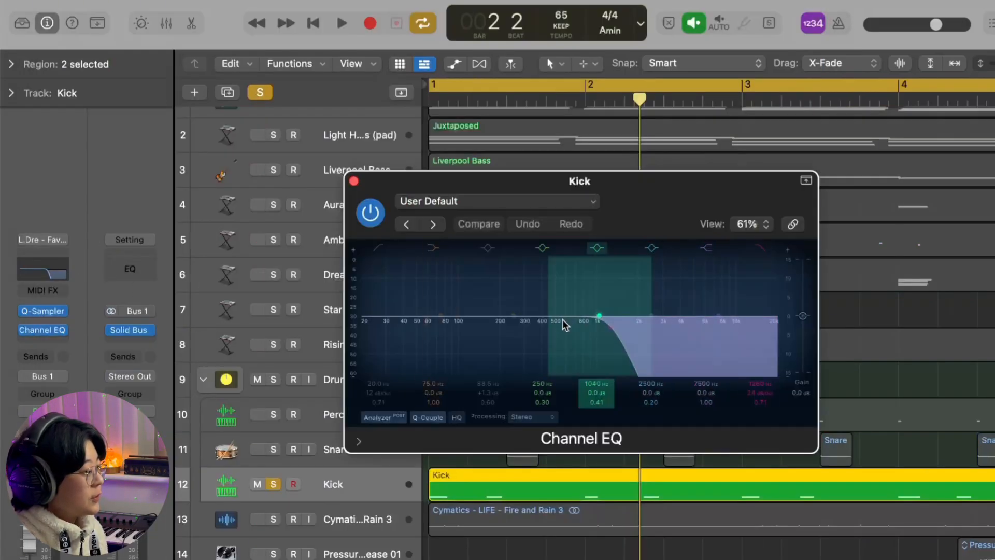
left_click(354, 182)
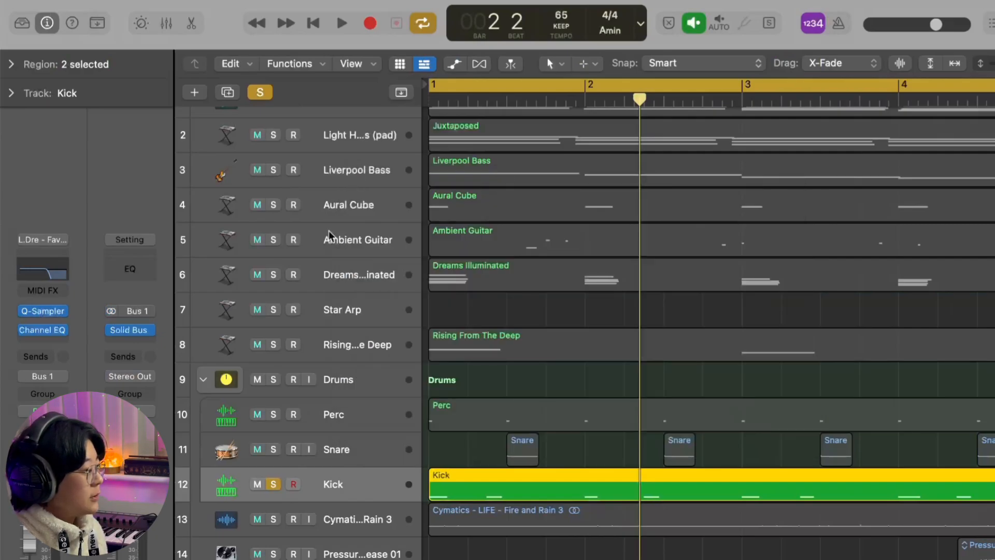
- Solo the whole Drums stack and start playback from bar 1
left_click(292, 393)
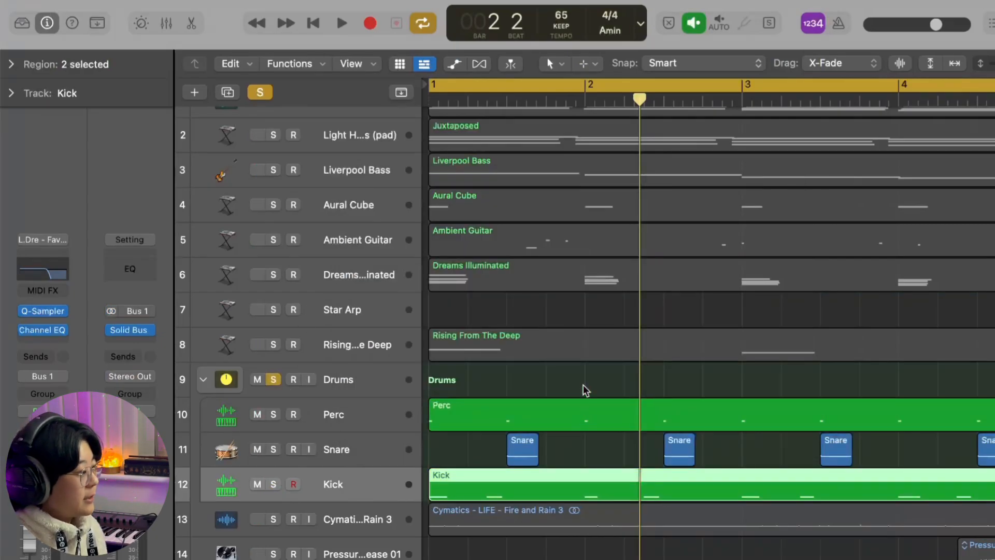
key("space")
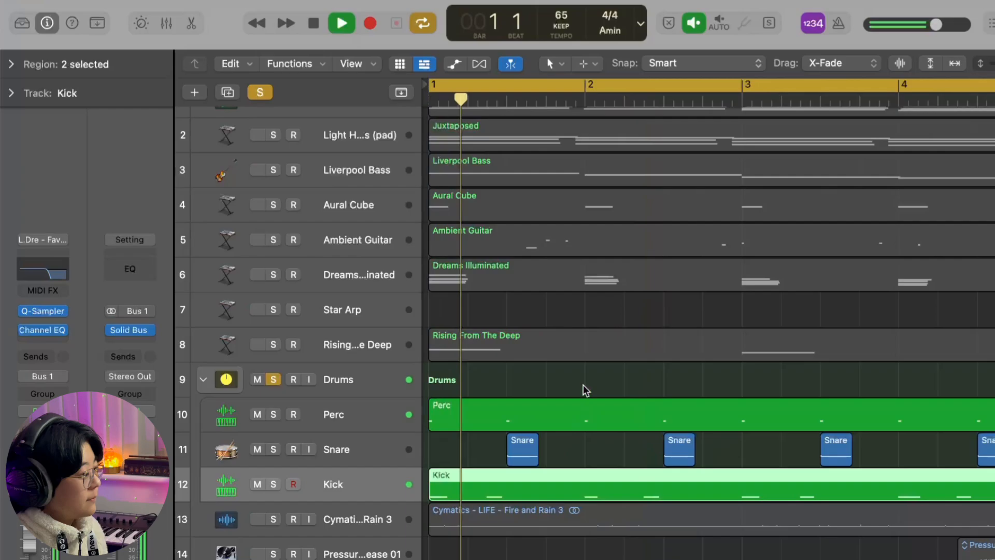
scroll(586, 390, "down", 5)
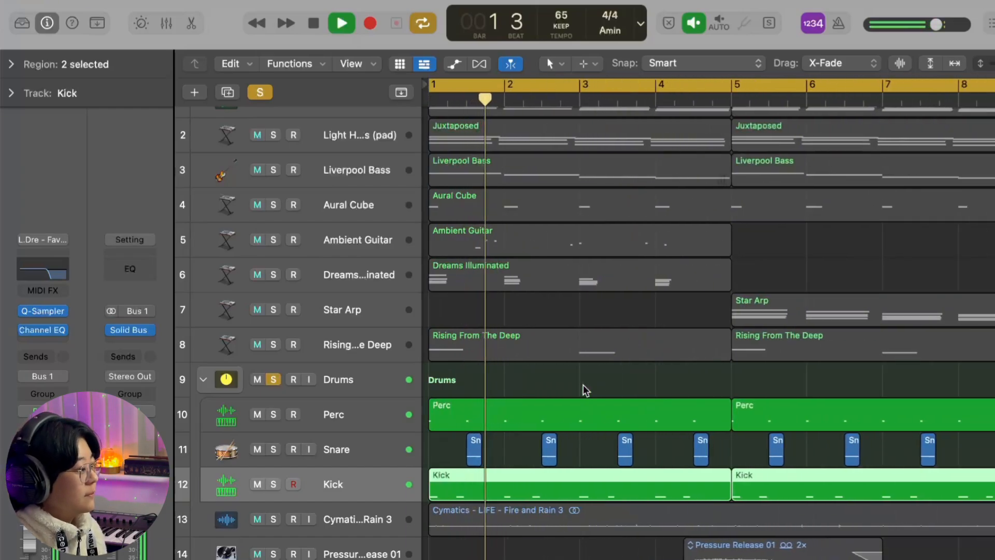
- Add the Piano, Light Harmonics (pad), Liverpool Bass and Cymatics Fire and Rain 3 tracks to the solo during playback
scroll(278, 123, "up", 2)
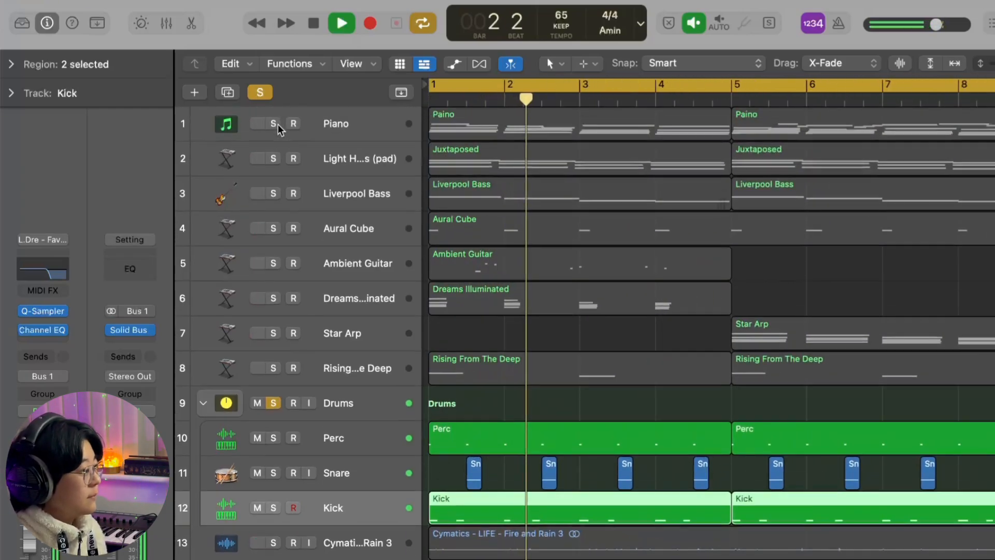
left_click_drag(276, 127, 274, 182)
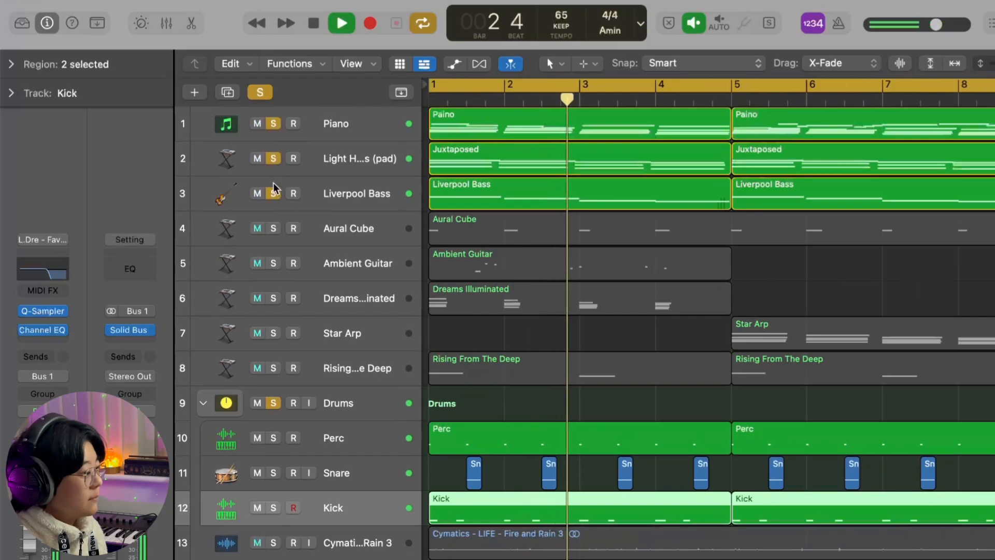
left_click(273, 543)
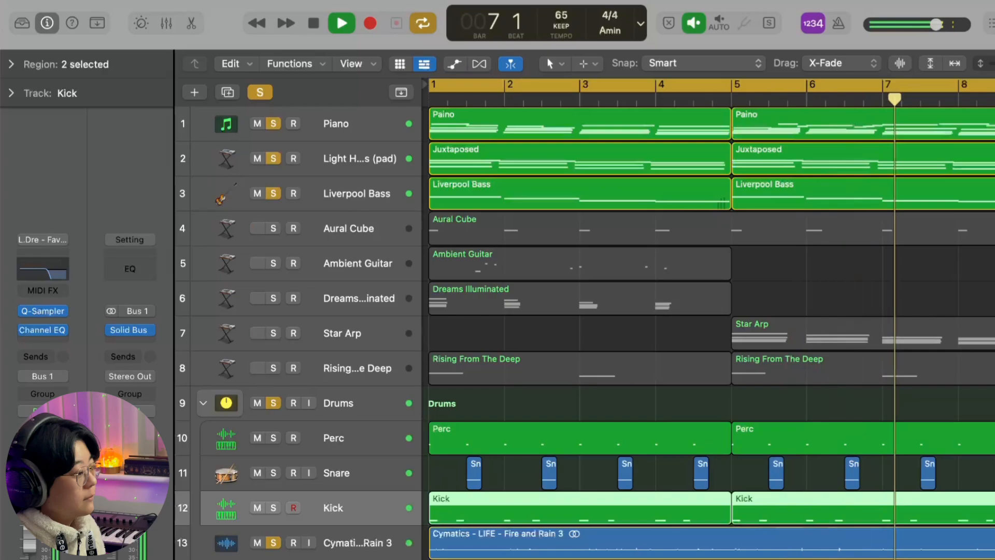
- Stop playback, clear the solo on all tracks and deselect the regions
key("space")
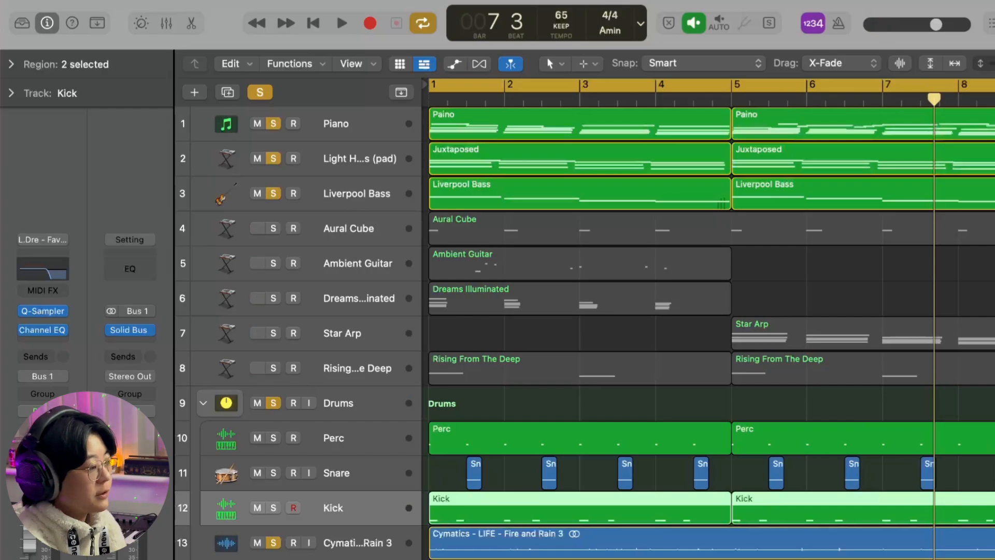
left_click(259, 92)
left_click(572, 321)
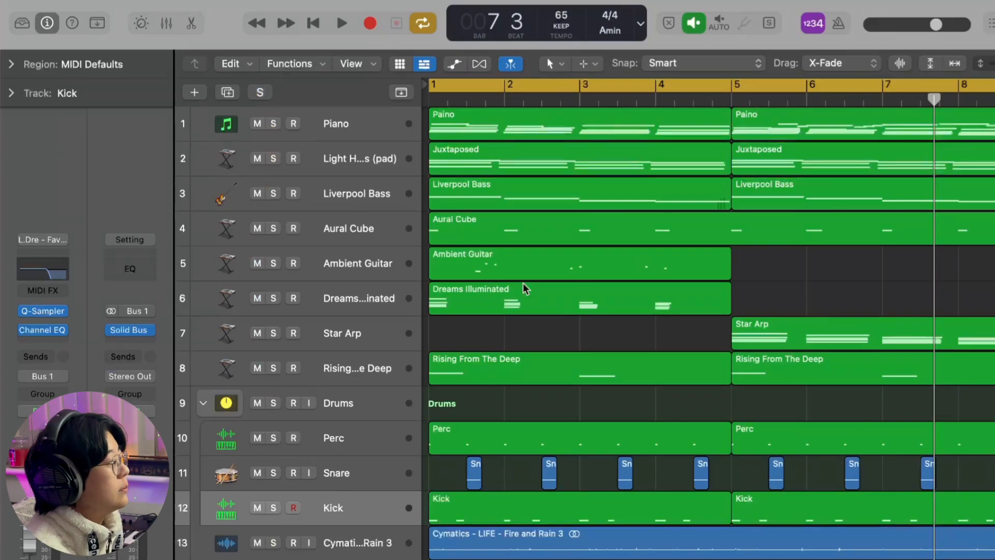
- Solo the Aural Cube track and review its Alchemy preset in the Sound Effects category, including the Ambient Cube Mirrors performance snapshot
left_click(357, 221)
key("s")
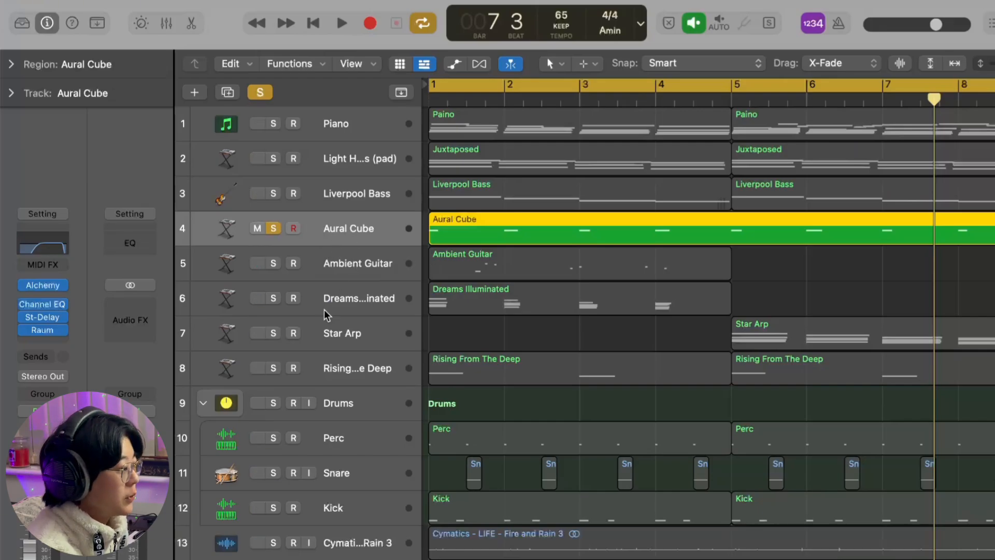
mouse_move(36, 284)
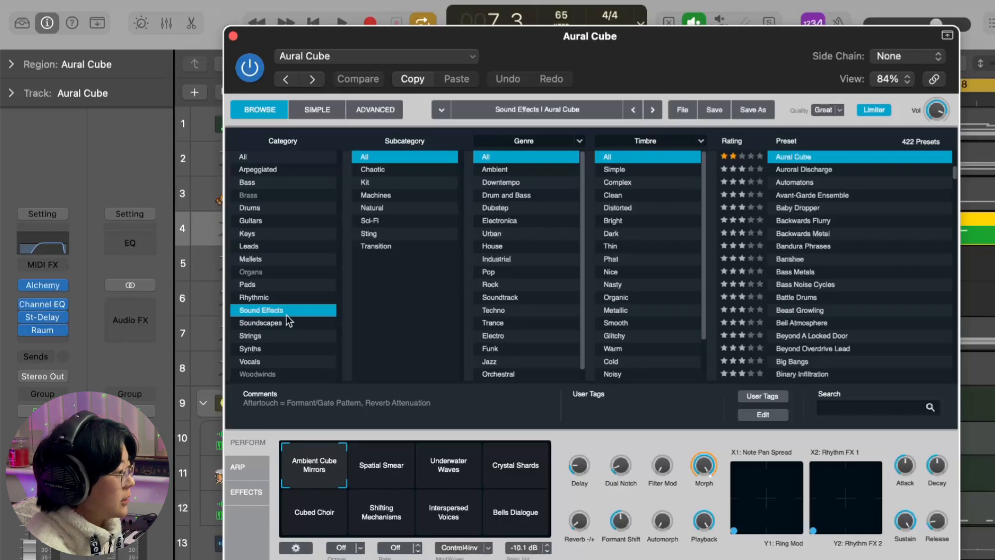
scroll(838, 188, "up", 3)
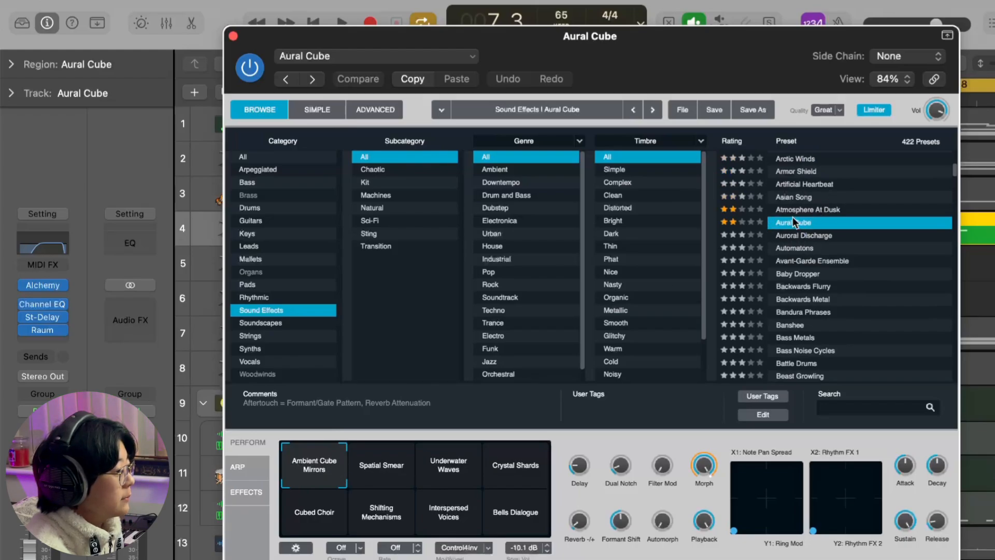
mouse_move(316, 475)
left_mouse_down()
mouse_move(477, 464)
mouse_move(509, 483)
mouse_move(484, 512)
mouse_move(341, 521)
mouse_move(313, 476)
mouse_move(345, 482)
mouse_move(356, 505)
mouse_move(349, 519)
mouse_move(334, 492)
mouse_move(352, 492)
mouse_move(355, 500)
mouse_move(305, 470)
left_mouse_up()
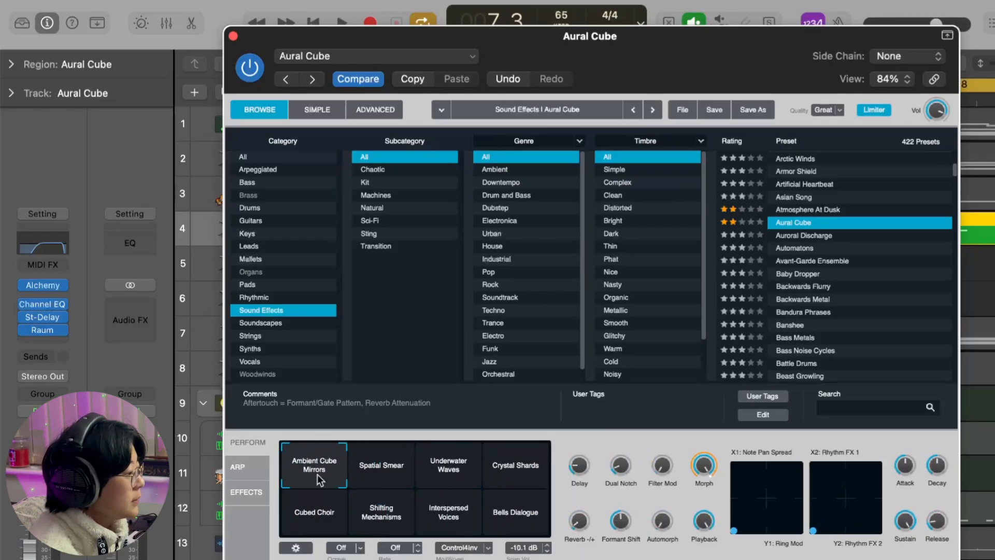
left_click(233, 36)
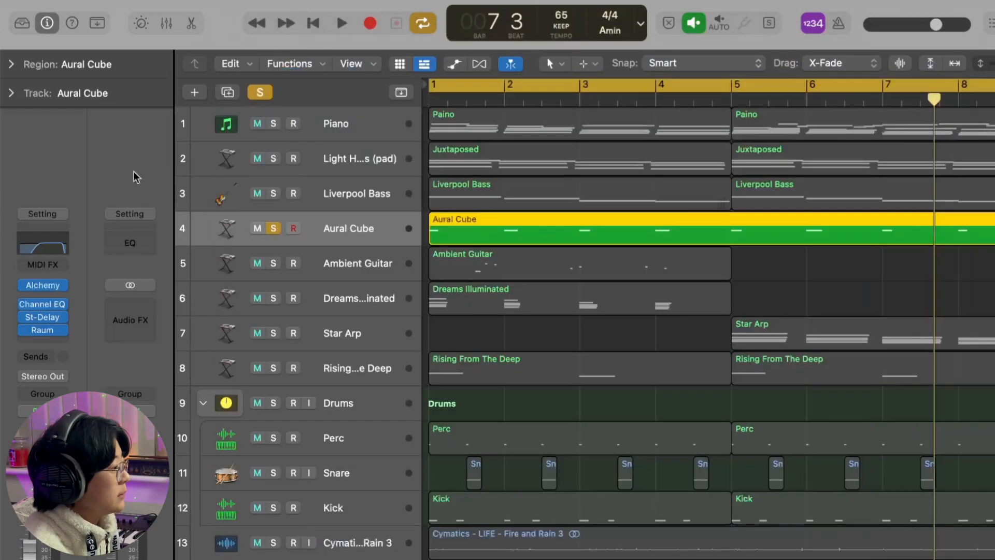
- Review the Channel EQ, Stereo Delay and Raum effect settings on the Aural Cube track
left_click(43, 304)
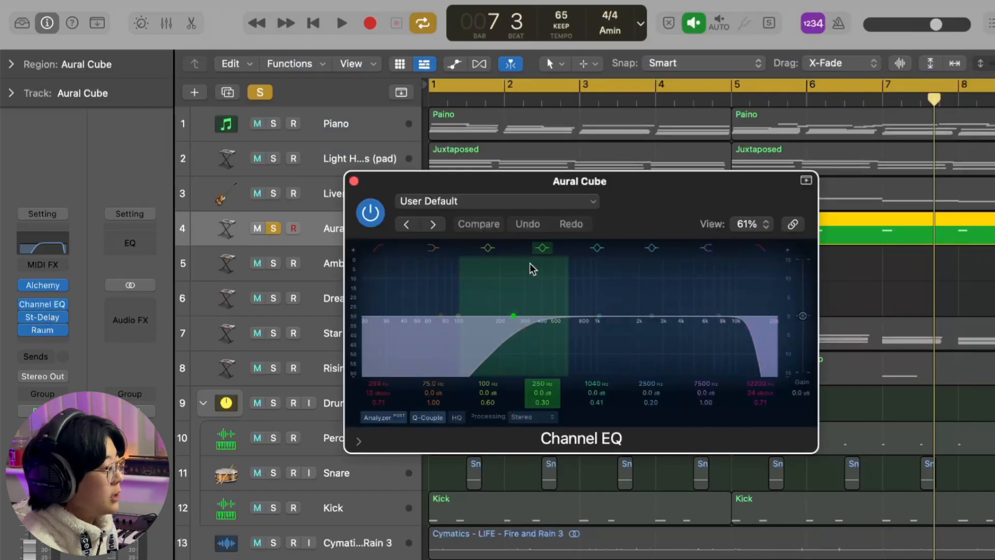
left_click(354, 182)
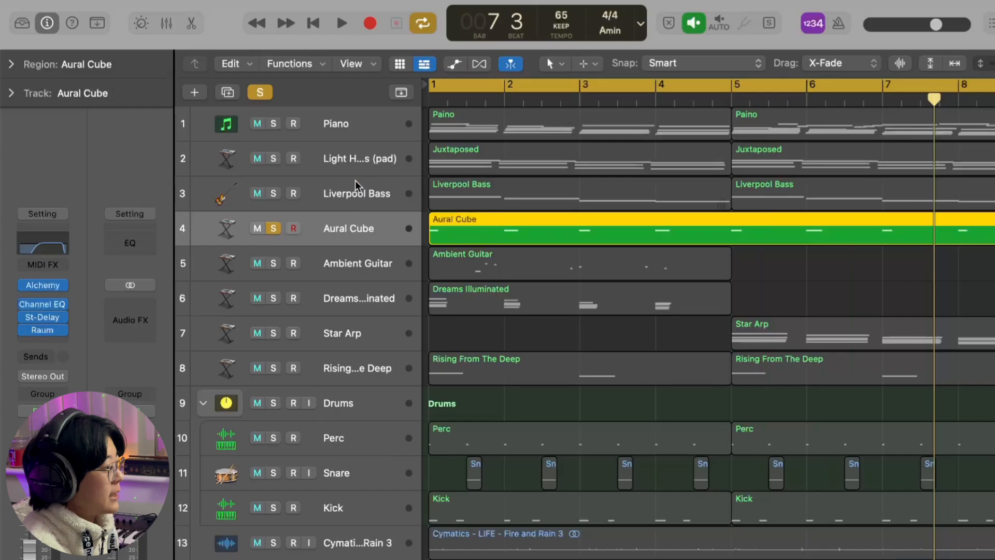
left_click(42, 316)
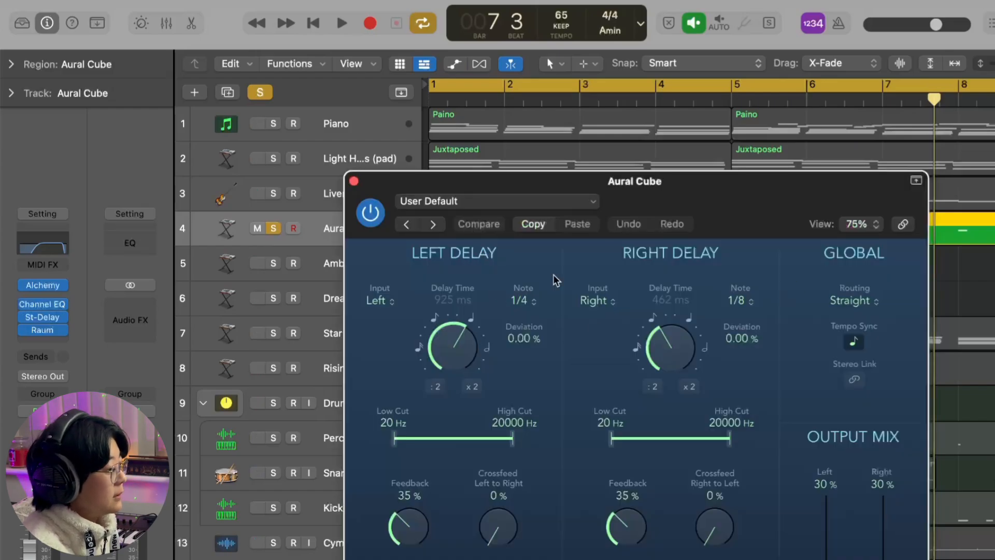
left_click_drag(682, 203, 631, 67)
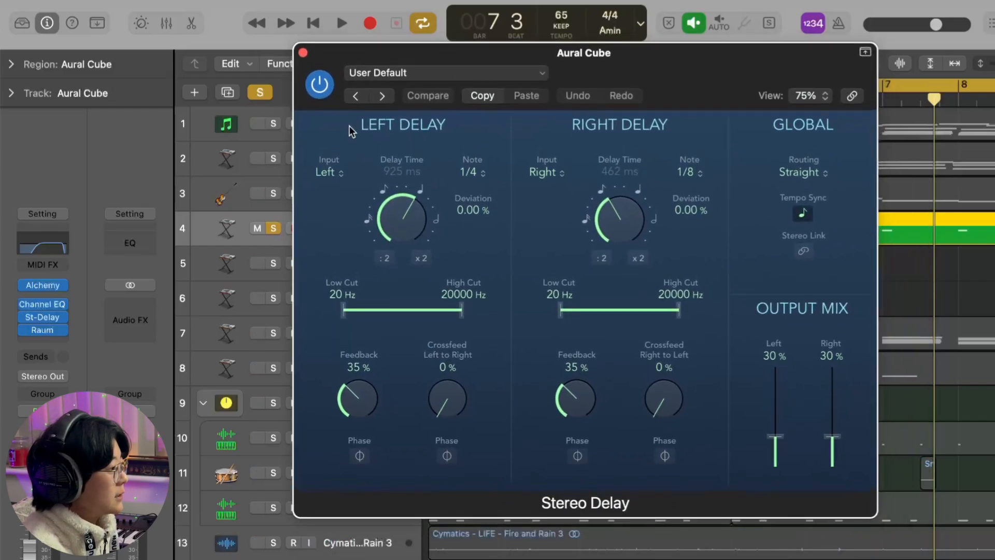
left_click(303, 49)
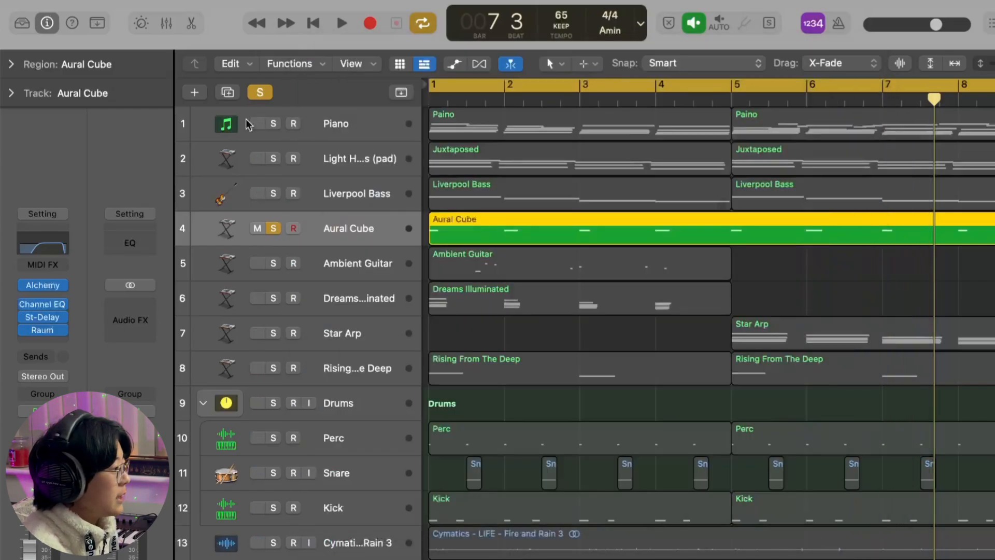
left_click(49, 334)
left_click(354, 183)
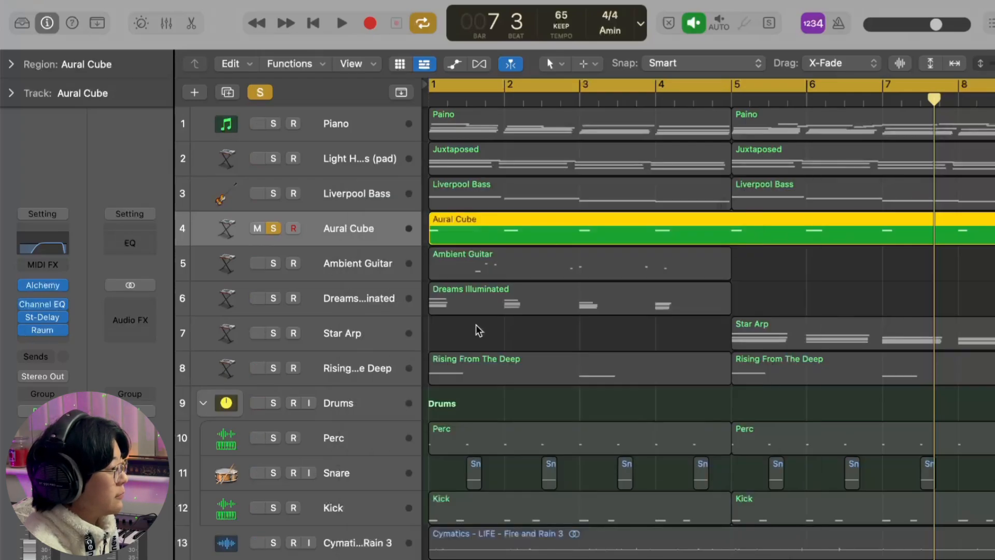
- Play the soloed Aural Cube track from bar 1 and stop during bar 3
left_click(799, 273)
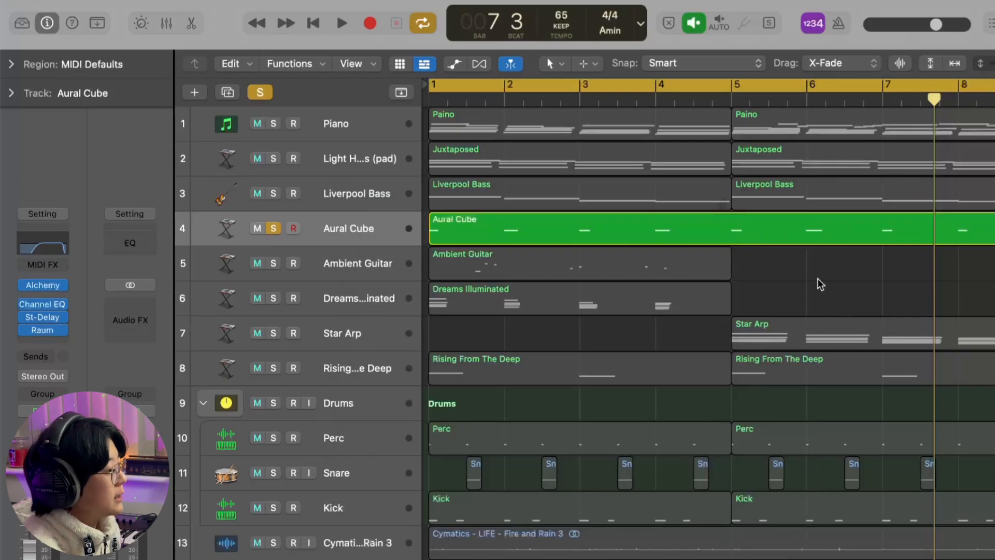
key("Return")
key("space")
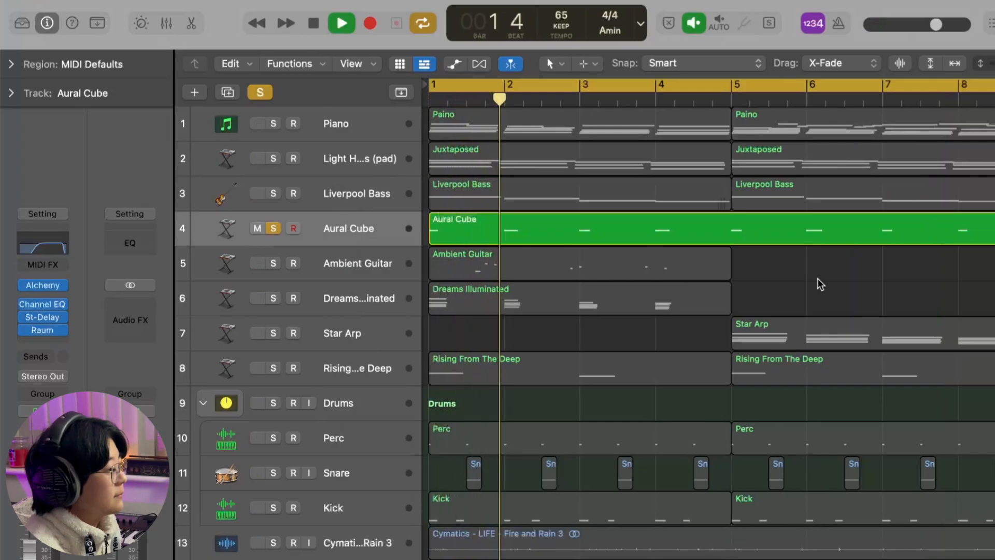
key("space")
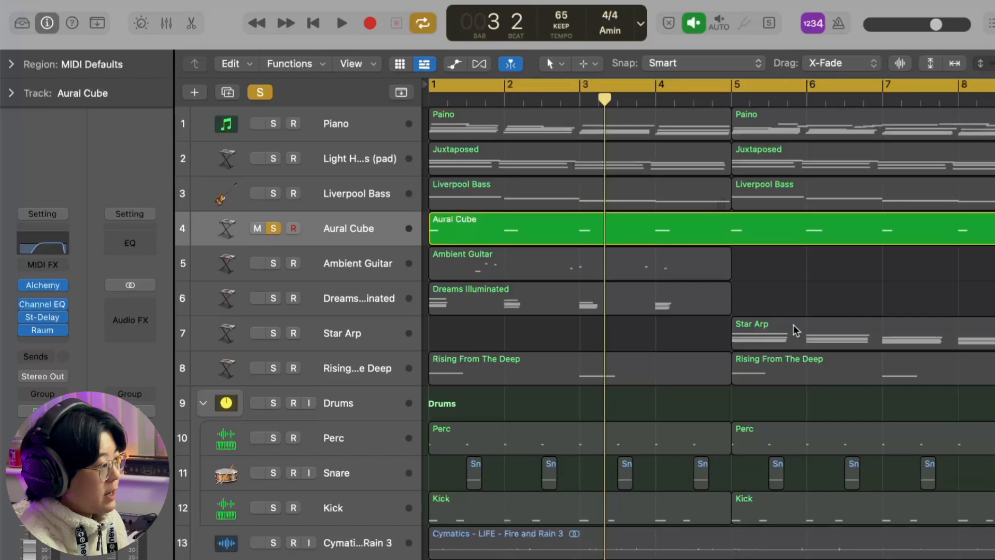
- Switch the solo from Aural Cube to Ambient Guitar and review the guitar's Alchemy preset in the Guitars category
left_click(273, 228)
left_click(276, 268)
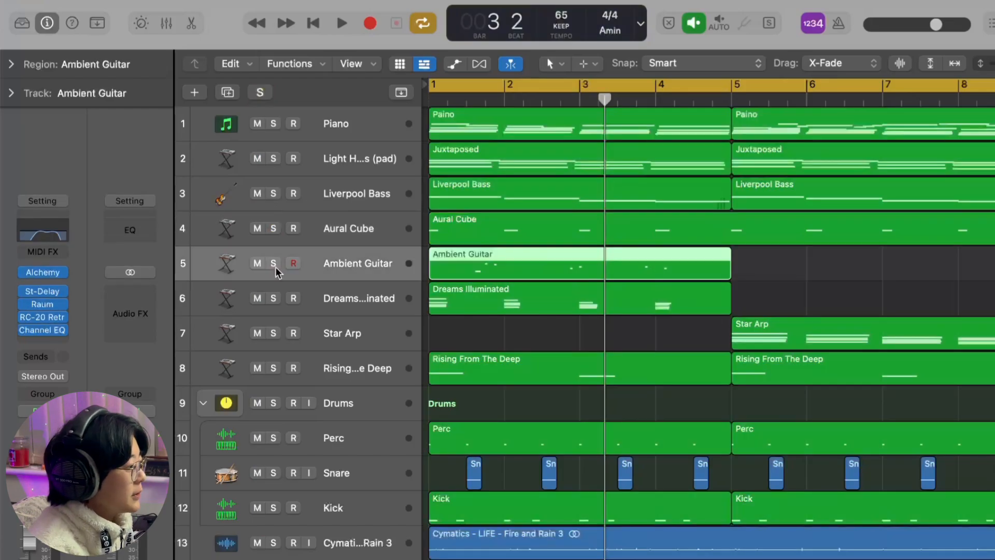
left_click(44, 274)
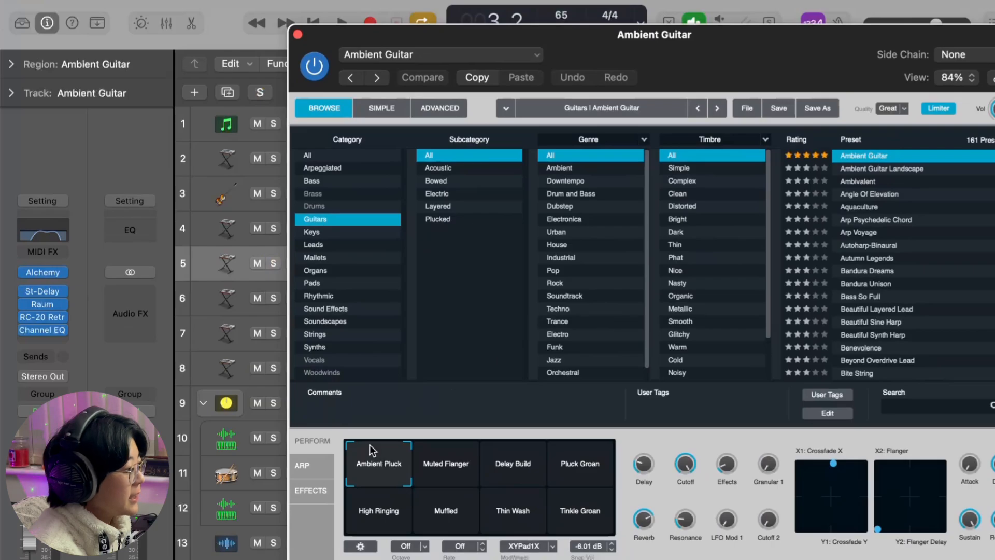
key("super+w")
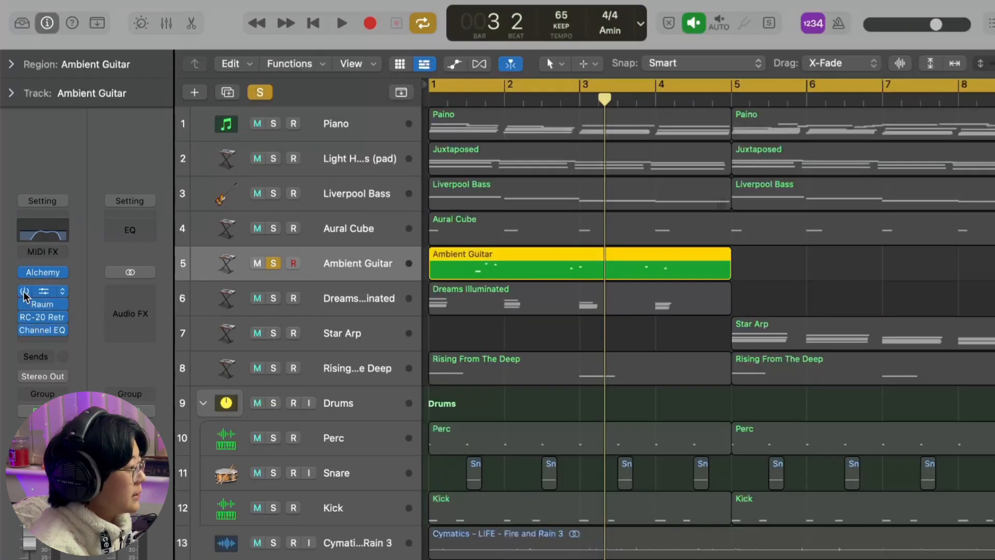
- Turn off the cycle and play the soloed Ambient Guitar from bar 1, beat 2 with all four of its effects bypassed
left_click_drag(481, 95, 475, 95)
left_click(456, 103)
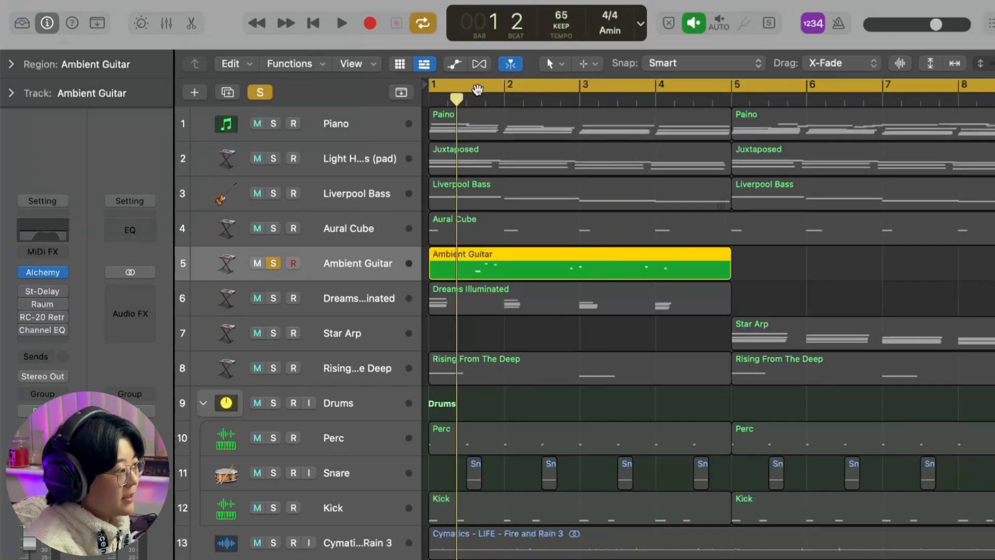
left_click(478, 92)
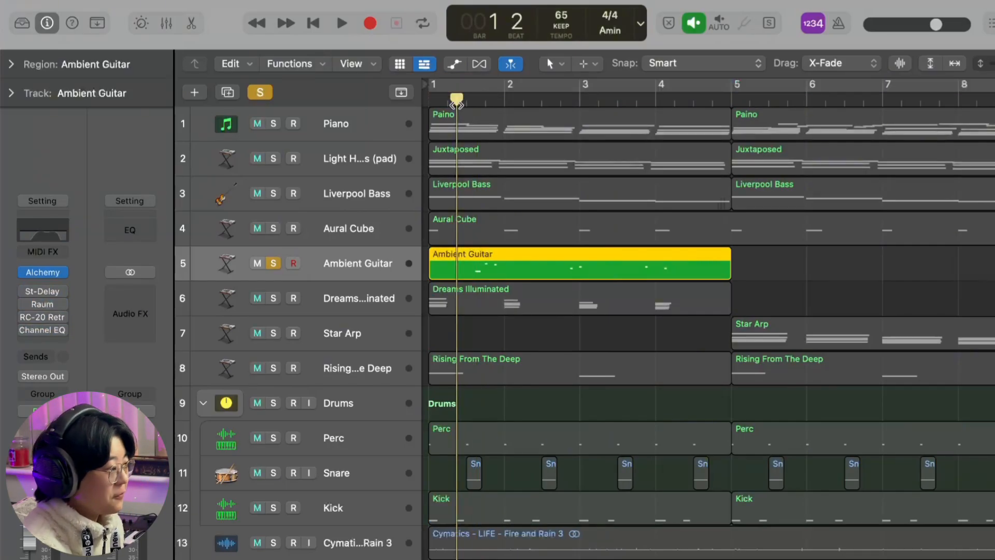
key("space")
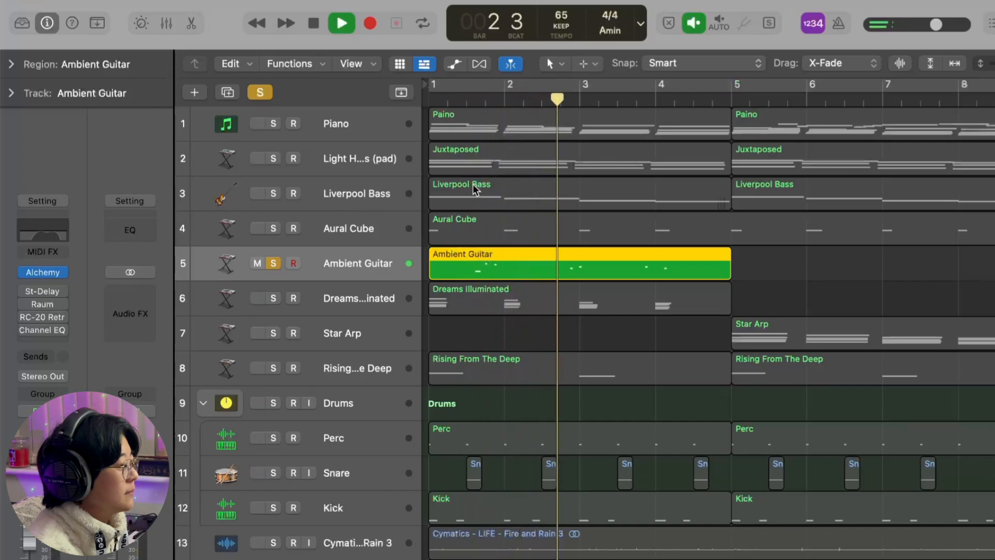
- Open the Ambient Guitar region in the Piano Roll, examine its short notes across the bars, and close it
double_click(547, 266)
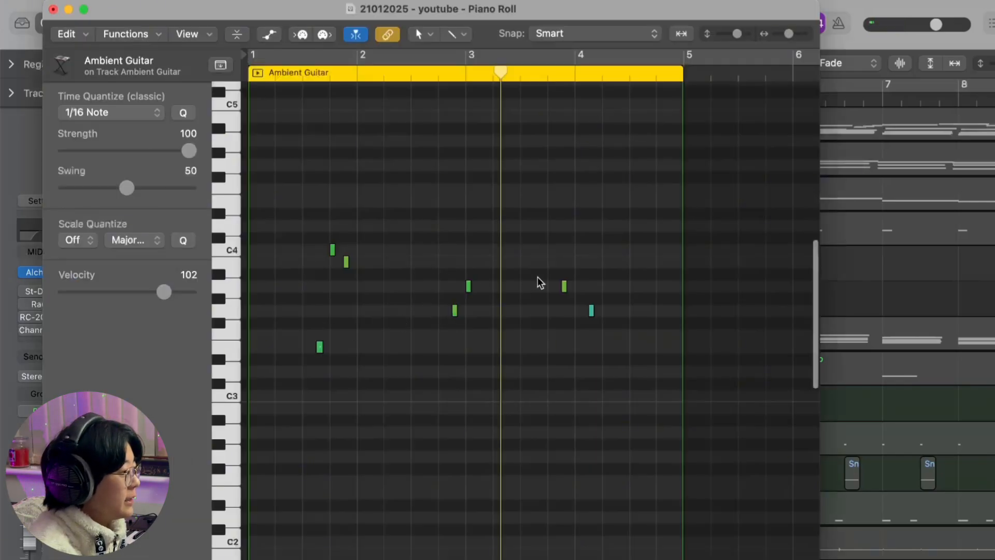
scroll(563, 287, "up", 5)
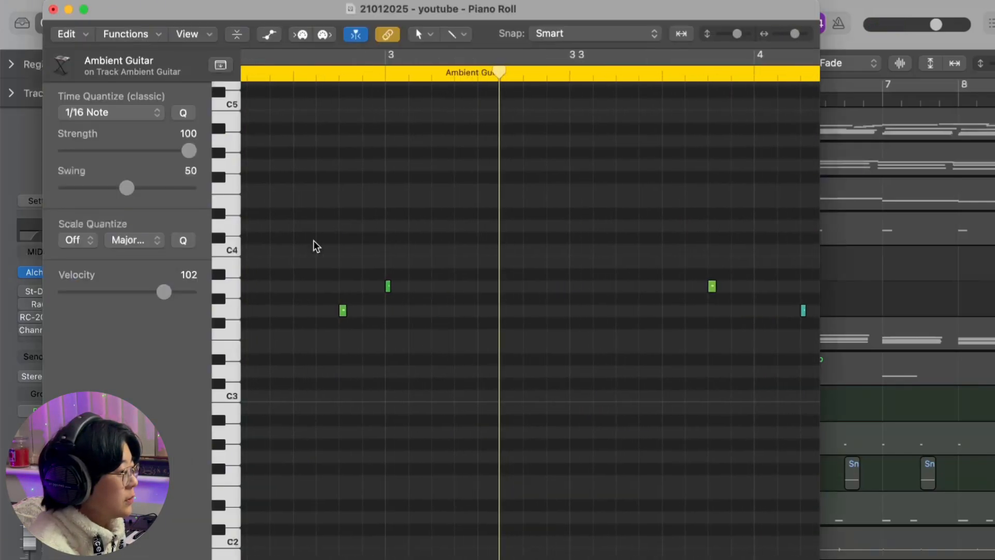
left_click(53, 9)
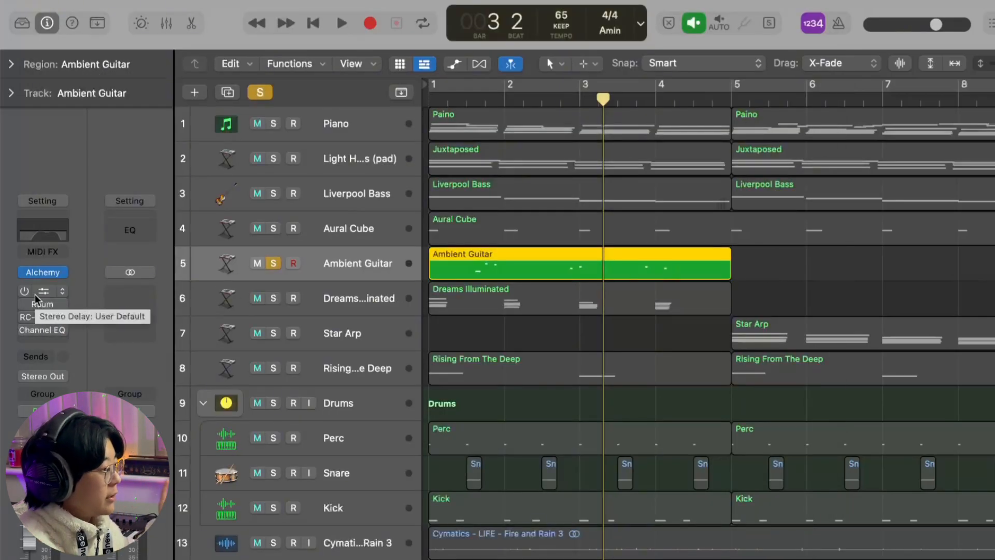
- Re-enable the Stereo Delay on the Ambient Guitar track and review its left, right and output mix settings
left_click(25, 291)
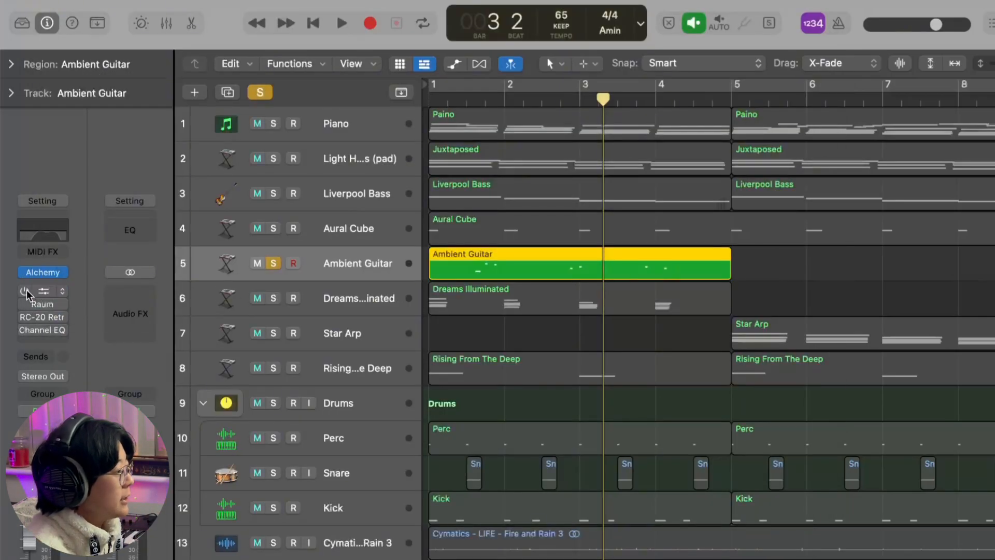
left_click(45, 293)
left_click_drag(688, 231, 623, 82)
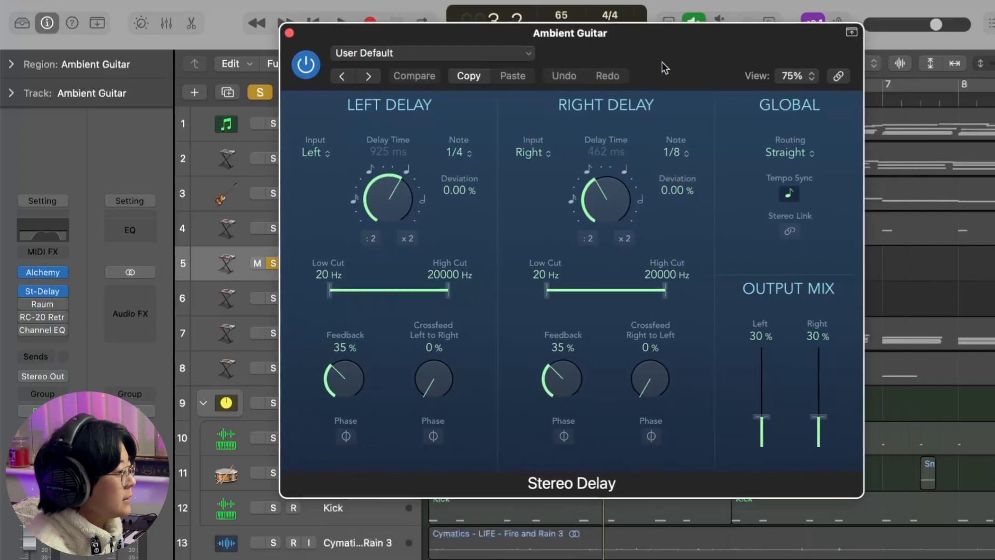
left_click(288, 31)
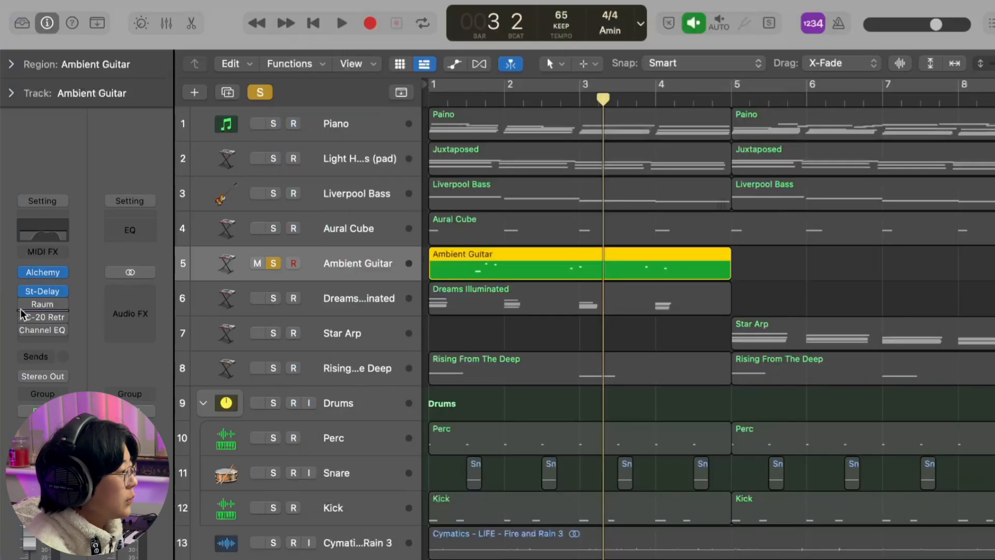
- Re-enable Raum and RC-20 Retro Color on the Ambient Guitar track and review the RC-20 module settings
left_click(24, 305)
left_click(24, 316)
left_click(44, 317)
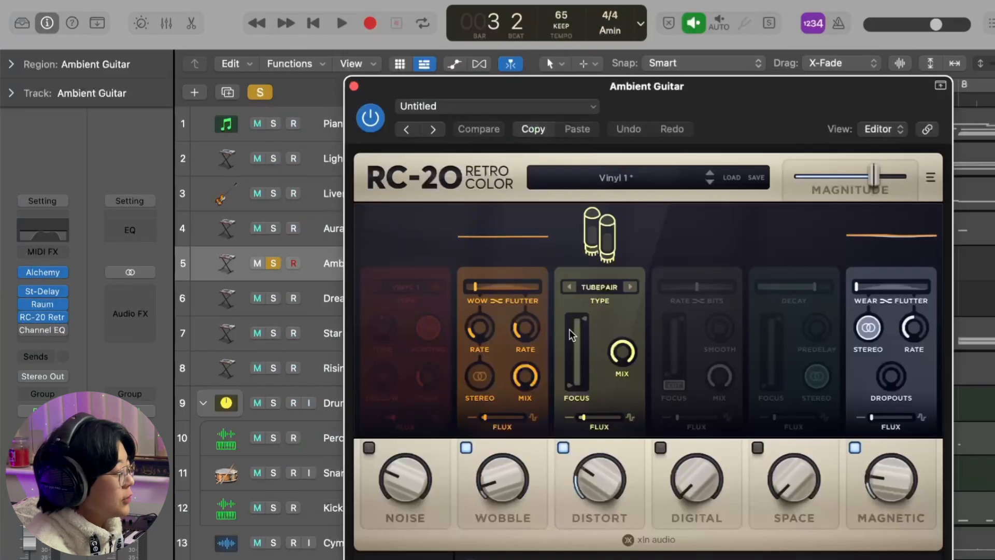
left_click_drag(761, 129, 727, 88)
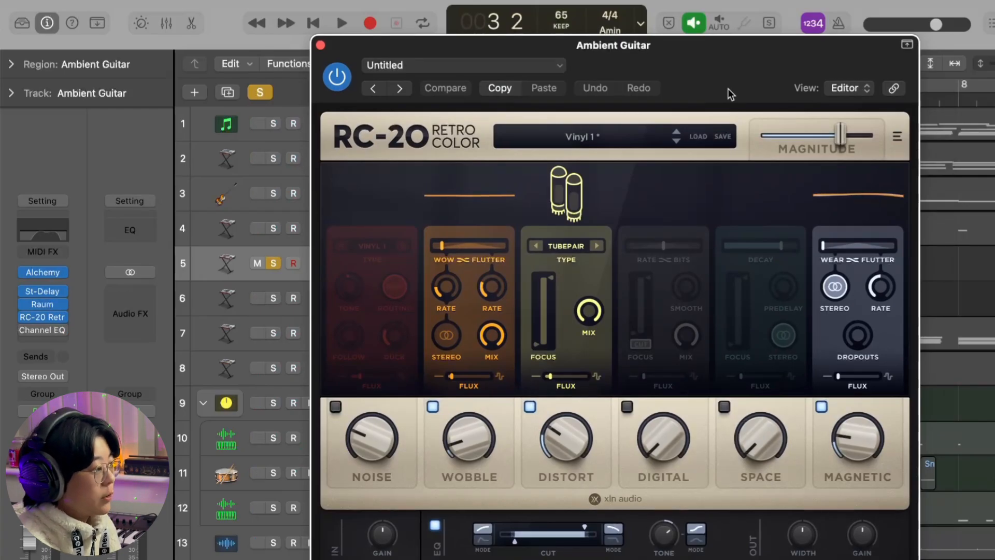
left_click(320, 46)
- Re-enable the Channel EQ on the Ambient Guitar track and check its curve
left_click(24, 330)
left_click(47, 333)
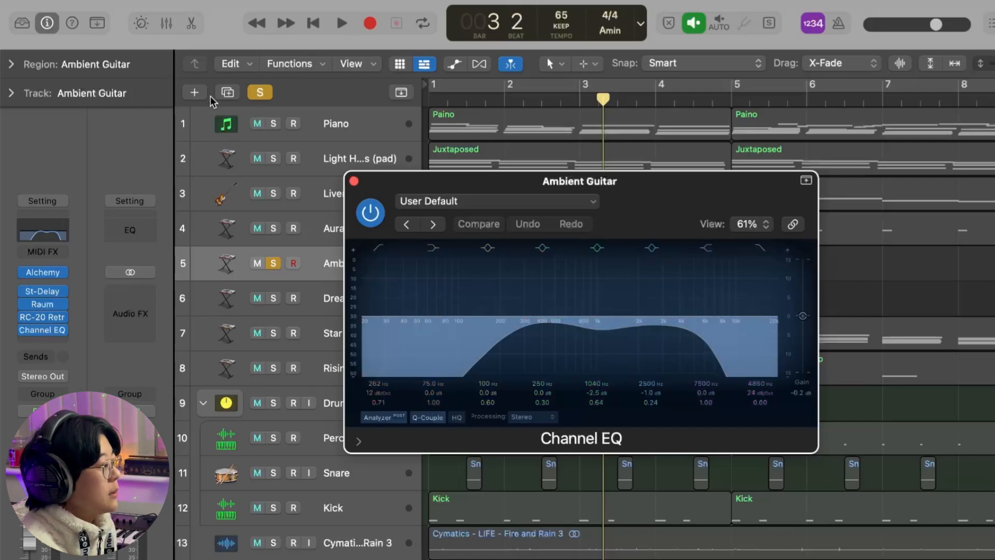
left_click(354, 182)
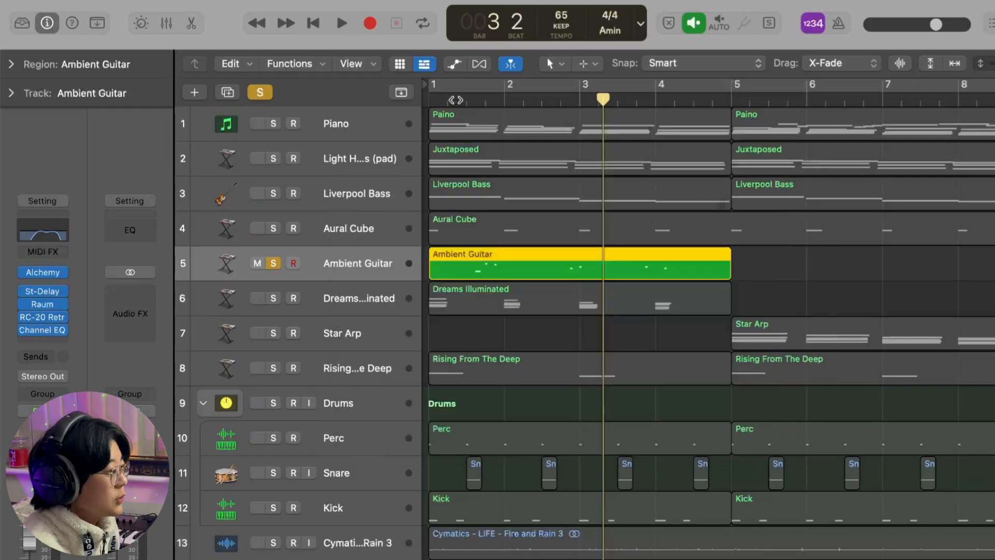
- Play the soloed Ambient Guitar with its effects active from bar 1, beat 2 and stop during bar 4
left_click(455, 101)
key("space")
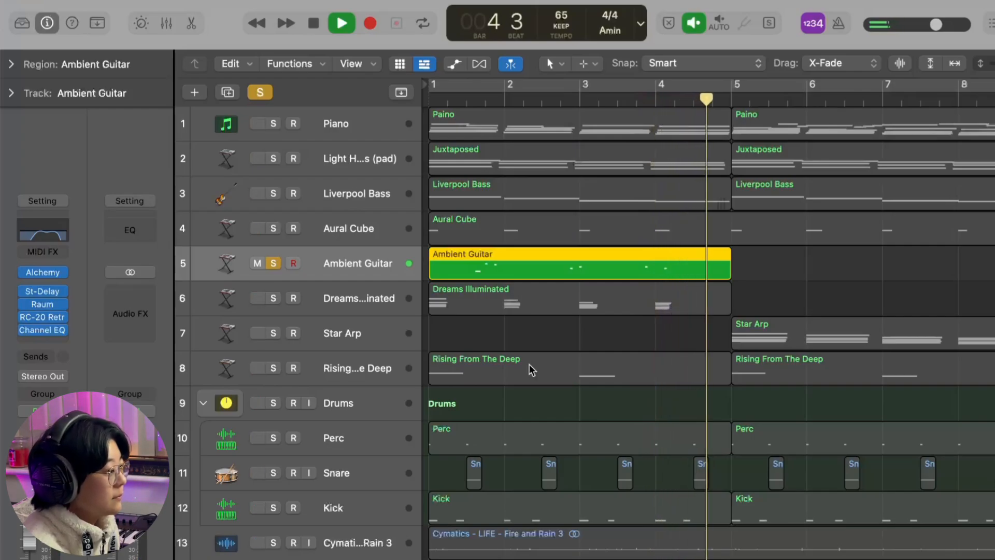
key("space")
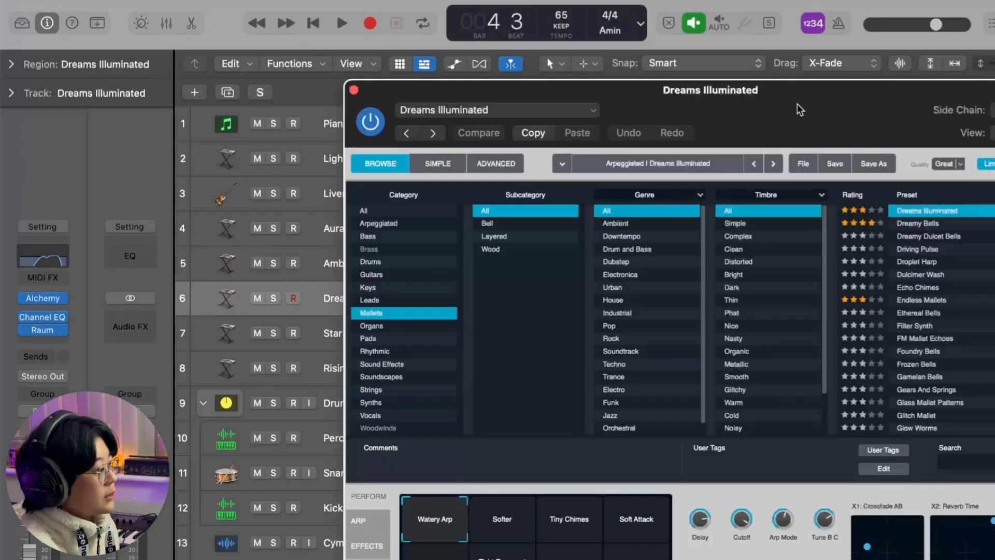
- Review the Alchemy preset and the Channel EQ curve of the soloed Dreams Illuminated track
left_click_drag(796, 104, 741, 32)
left_click_drag(737, 64, 734, 87)
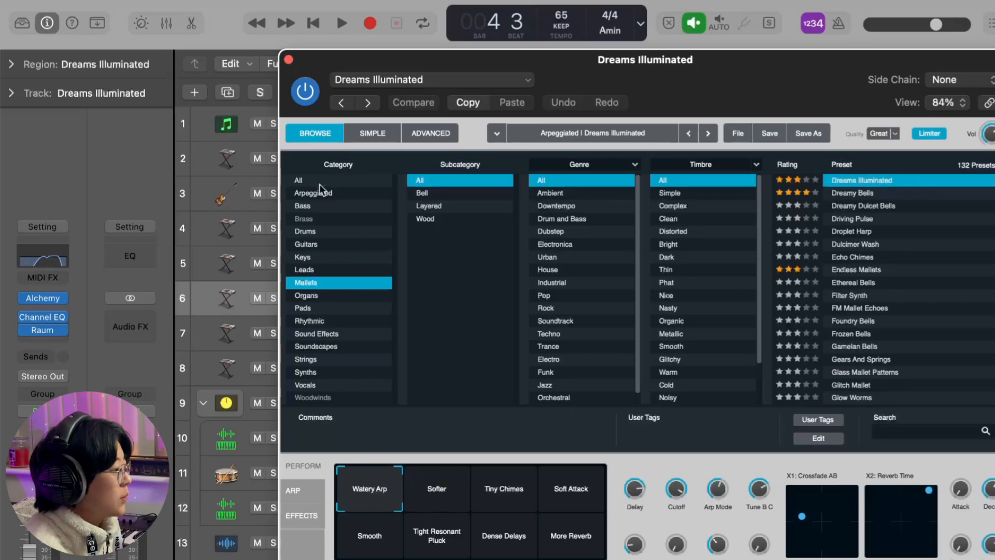
left_click(289, 60)
left_click(43, 259)
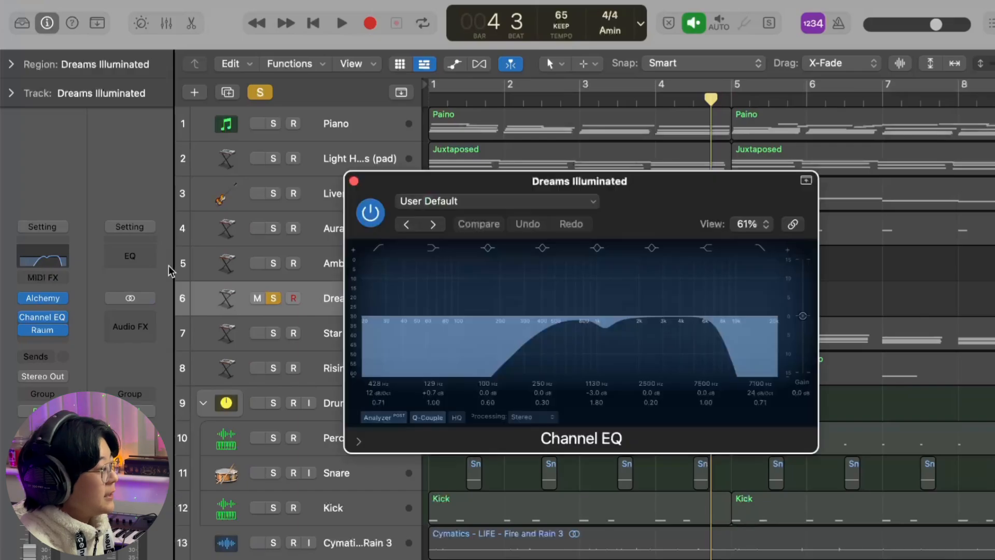
left_click(354, 180)
- Play the soloed Dreams Illuminated track from bar 1 with cycle mode on and stop during bar 2
key("space")
key("c")
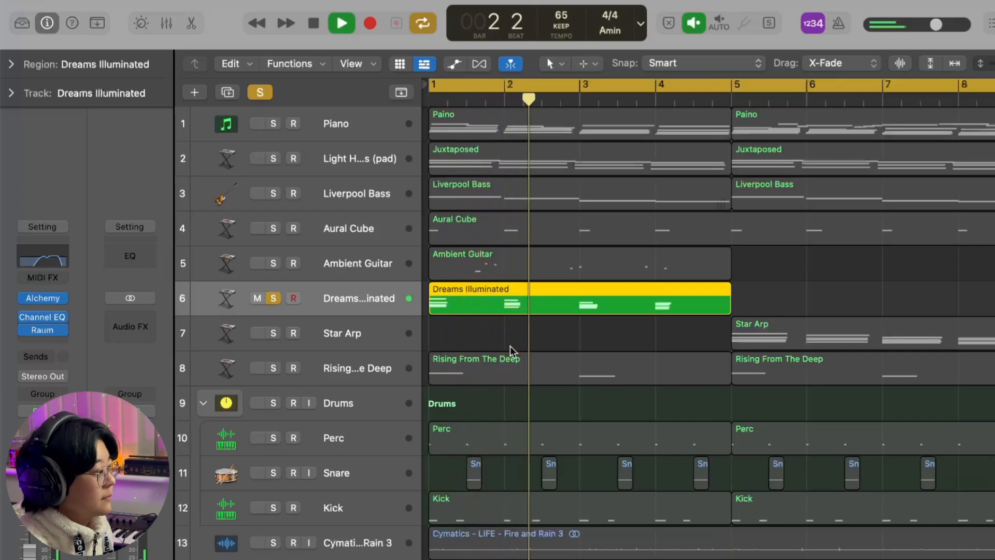
key("space")
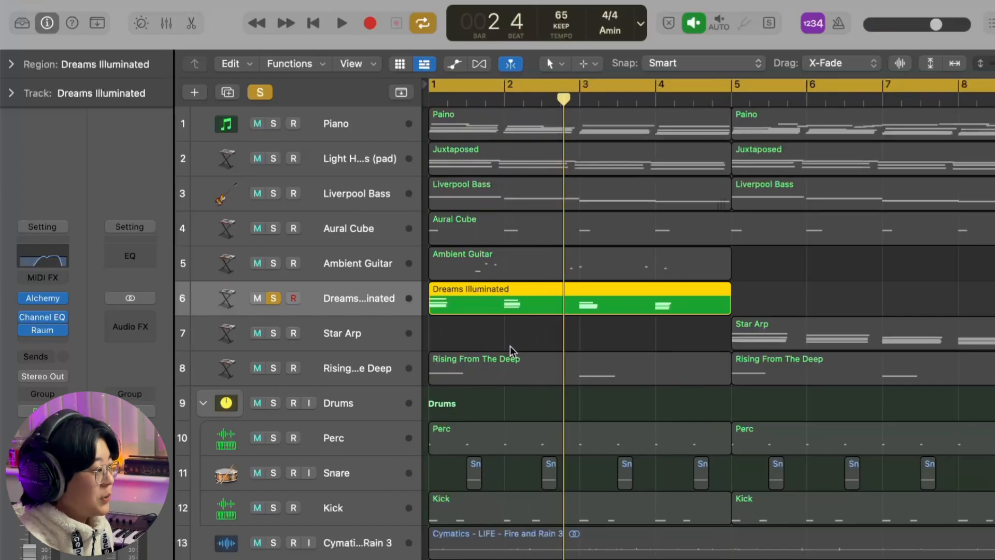
- Solo the Star Arp track, place the playhead at bar 5 with cycle mode off, and review its Alchemy preset
key("Down")
left_click(731, 97)
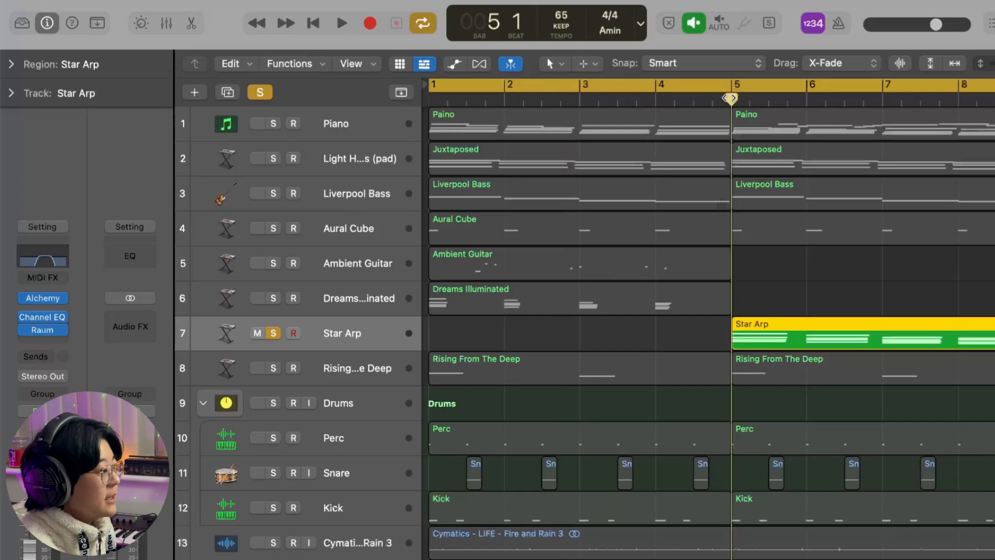
left_click(746, 91)
mouse_move(44, 299)
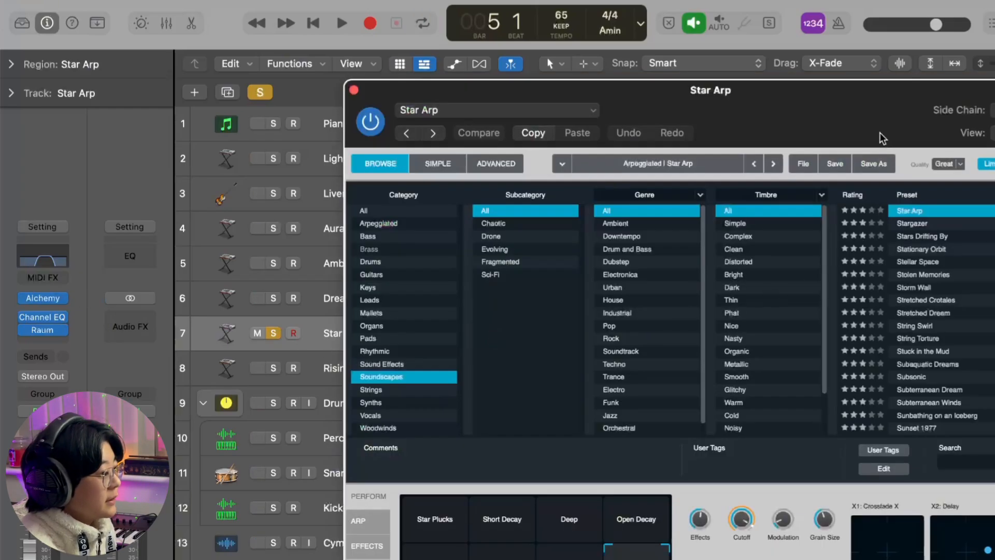
left_click_drag(880, 133, 849, 110)
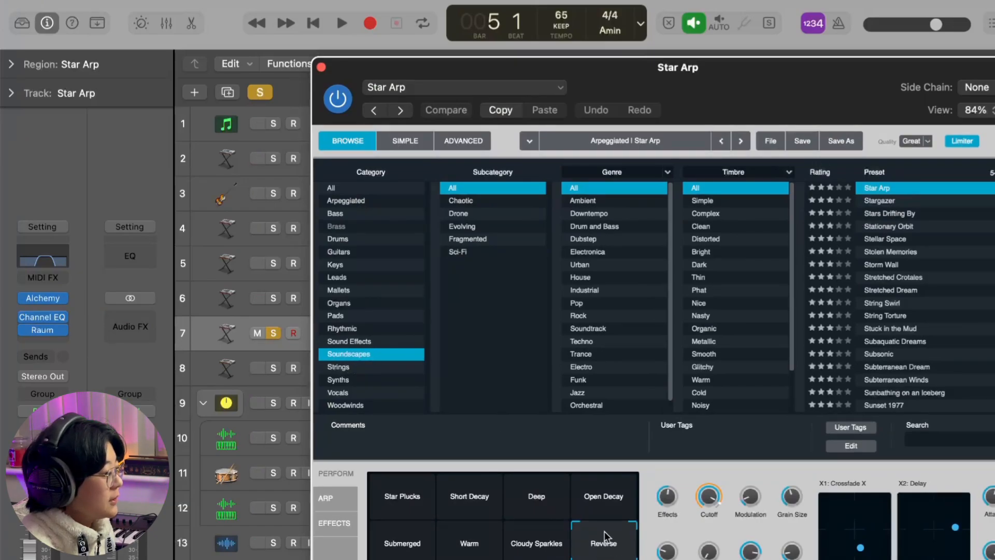
left_click(320, 67)
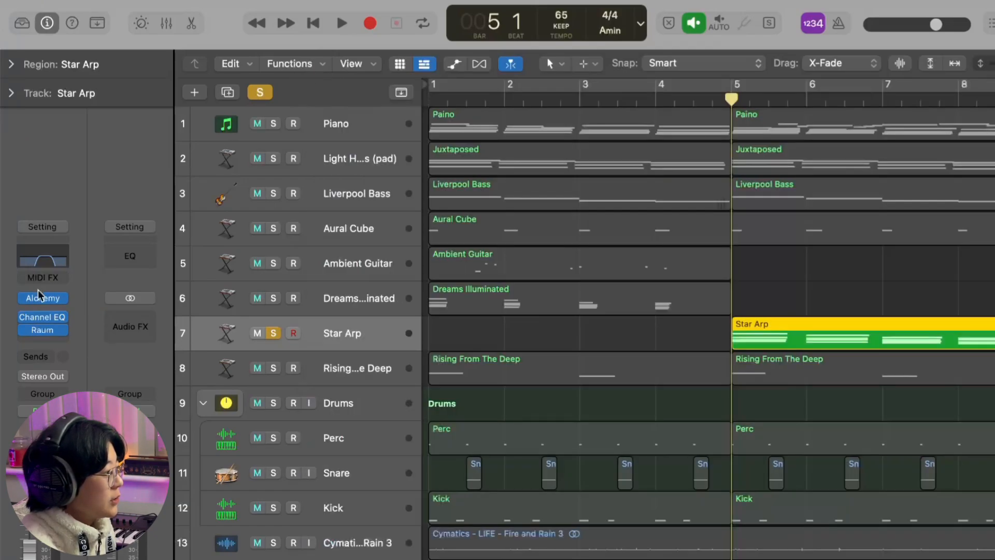
- Check the Star Arp track's Channel EQ curve and play the soloed part from bar 5 into bar 8
left_click(43, 317)
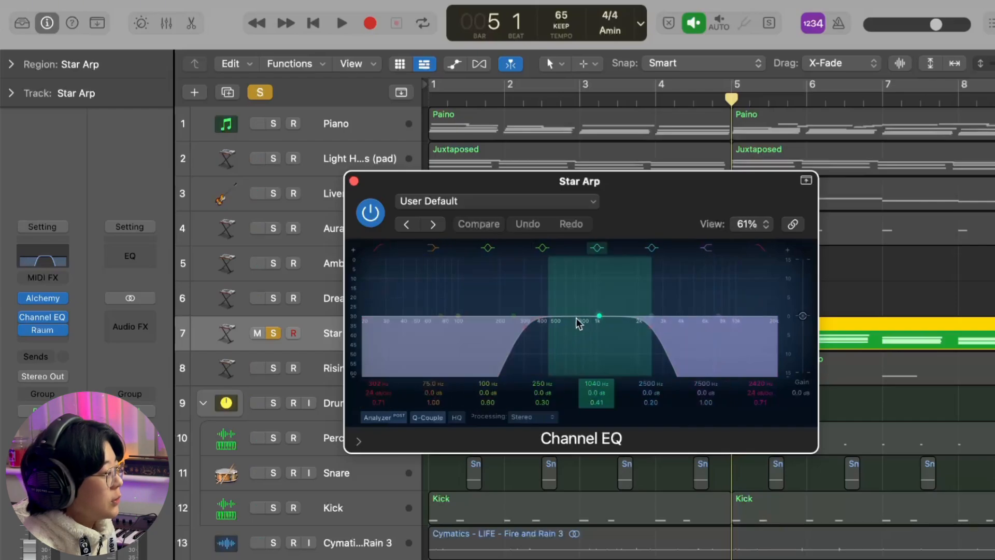
left_click(354, 180)
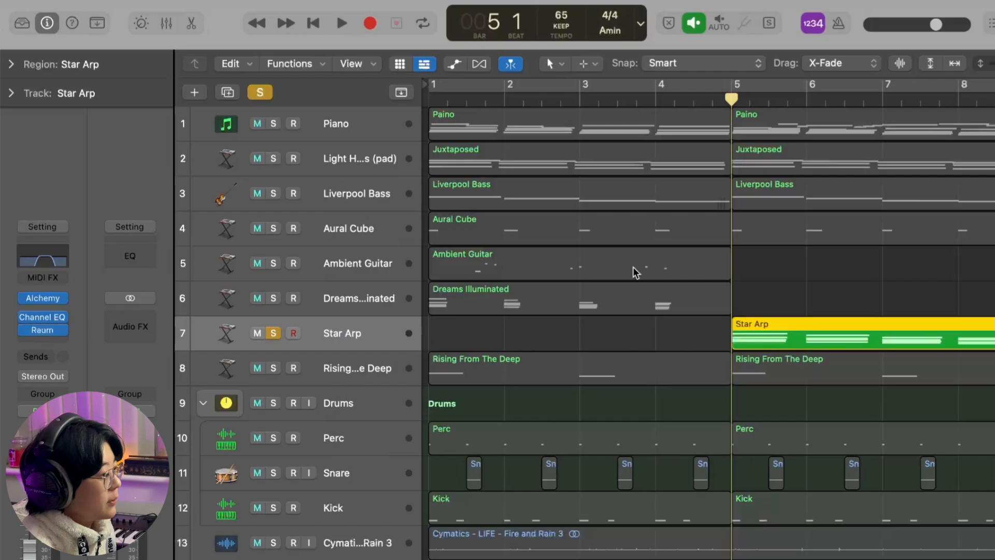
key("space")
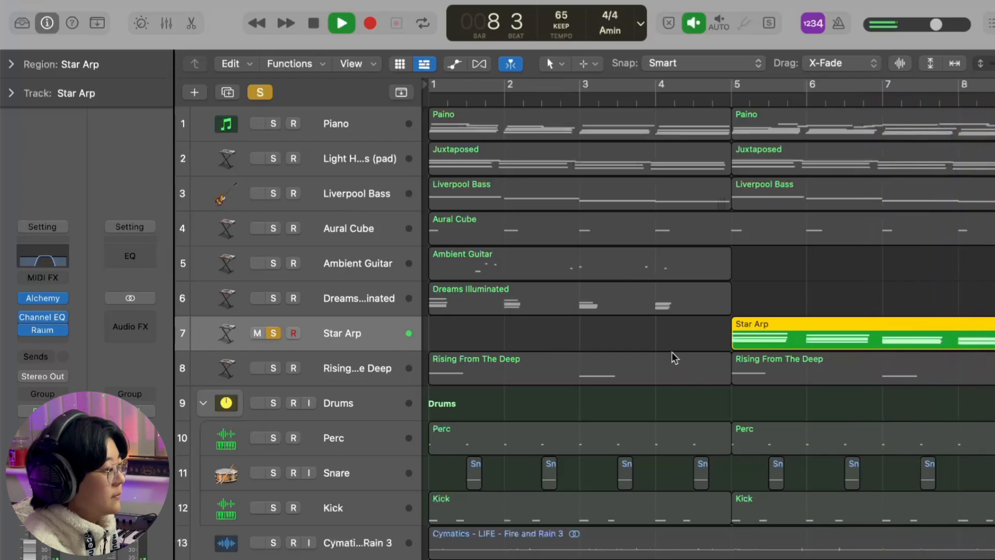
key("space")
left_click(664, 341)
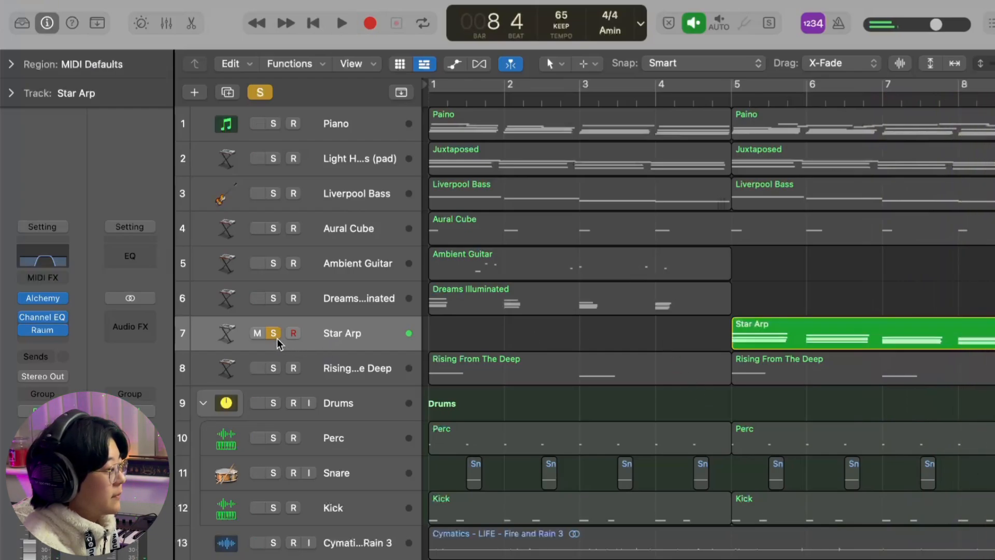
- Switch the solo from Star Arp to the Rising From The Deep track and review its Alchemy preset
left_click(273, 333)
left_click(337, 336)
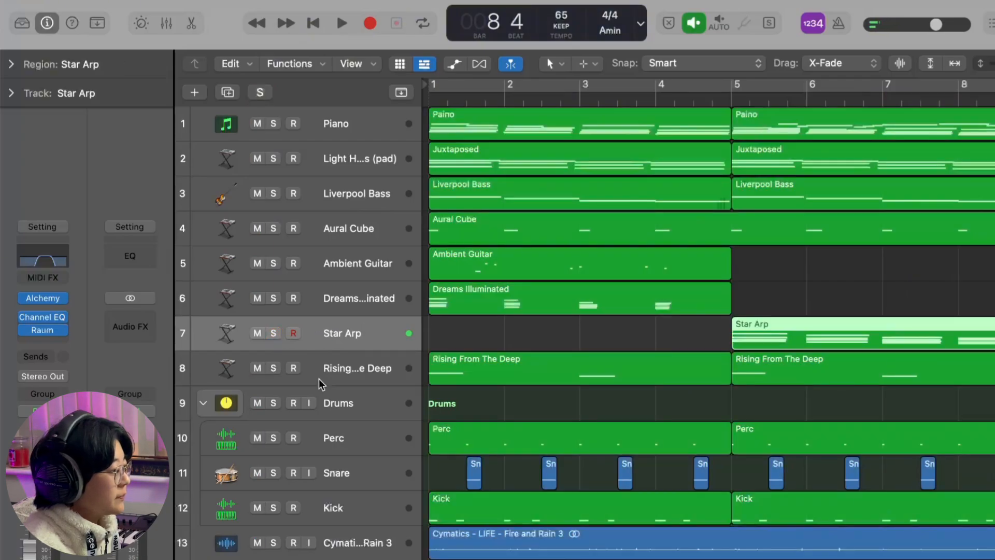
left_click(272, 368)
left_click(358, 363)
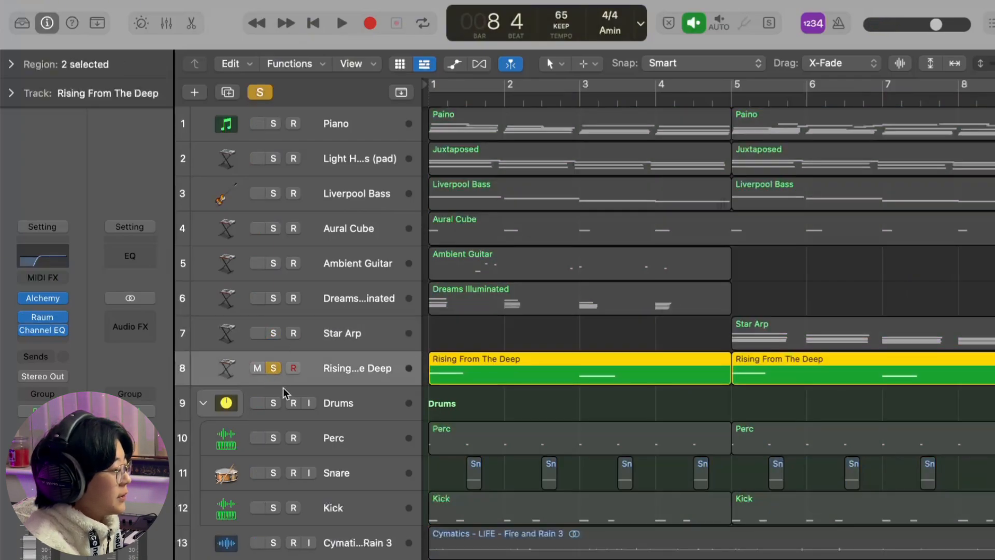
left_click(47, 300)
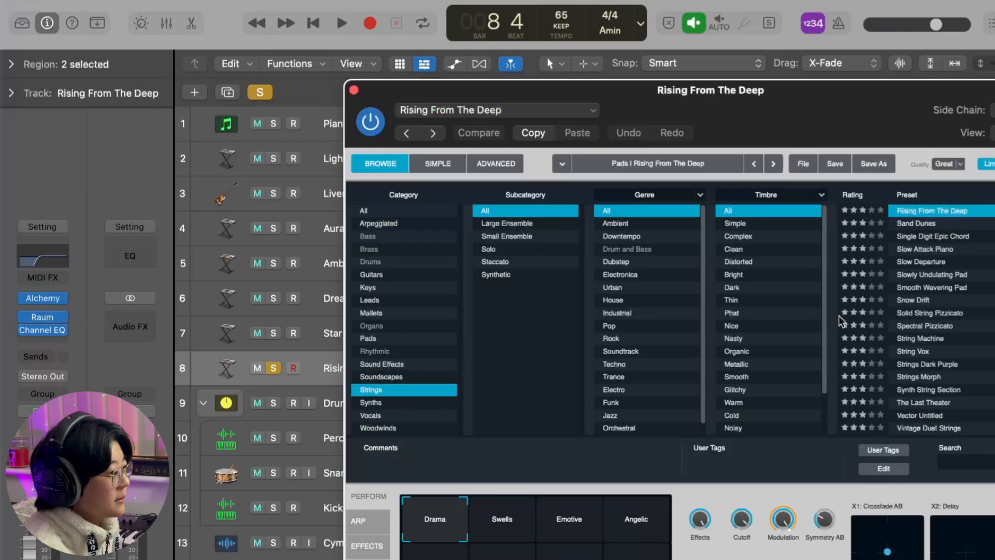
key("super+w")
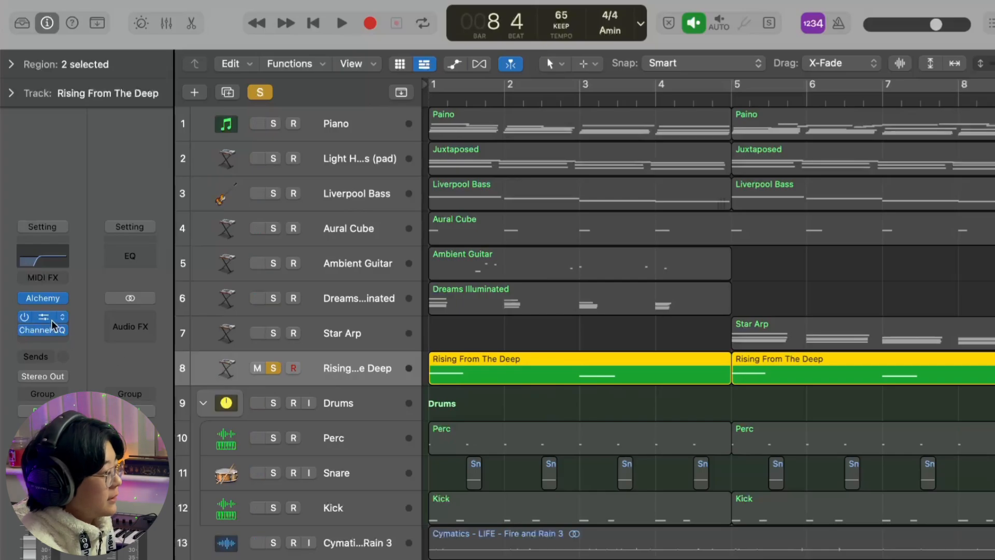
- Turn on cycle mode and play the soloed Rising From The Deep track from bar 1, stopping during bar 4
mouse_move(47, 331)
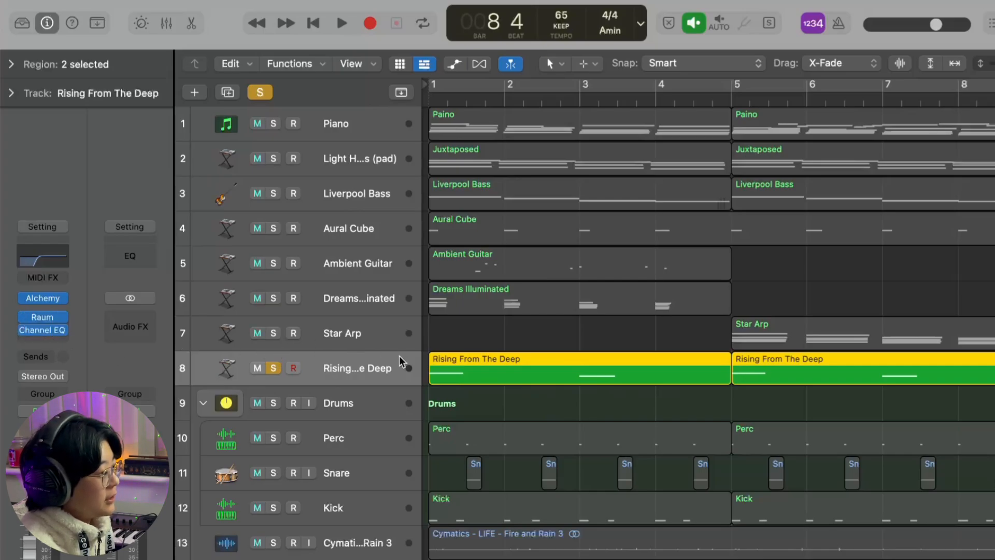
key("c")
key("space")
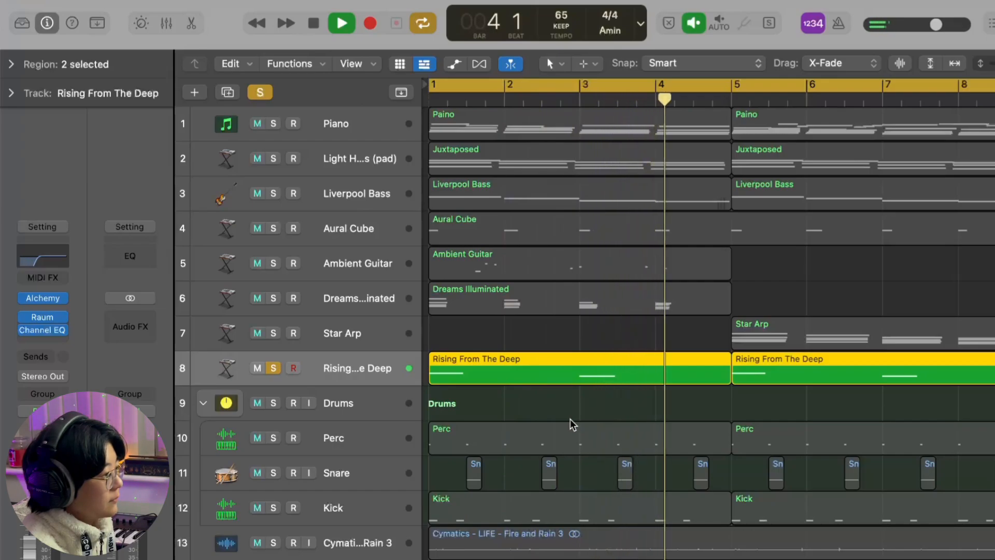
key("space")
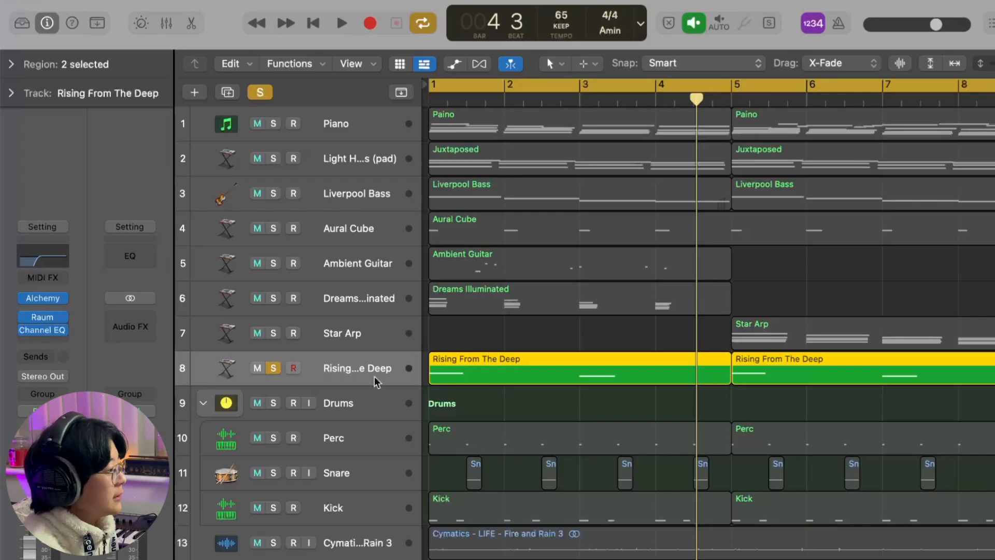
- Check the Channel EQ curve on Rising From The Deep and take the track out of solo
left_click(56, 263)
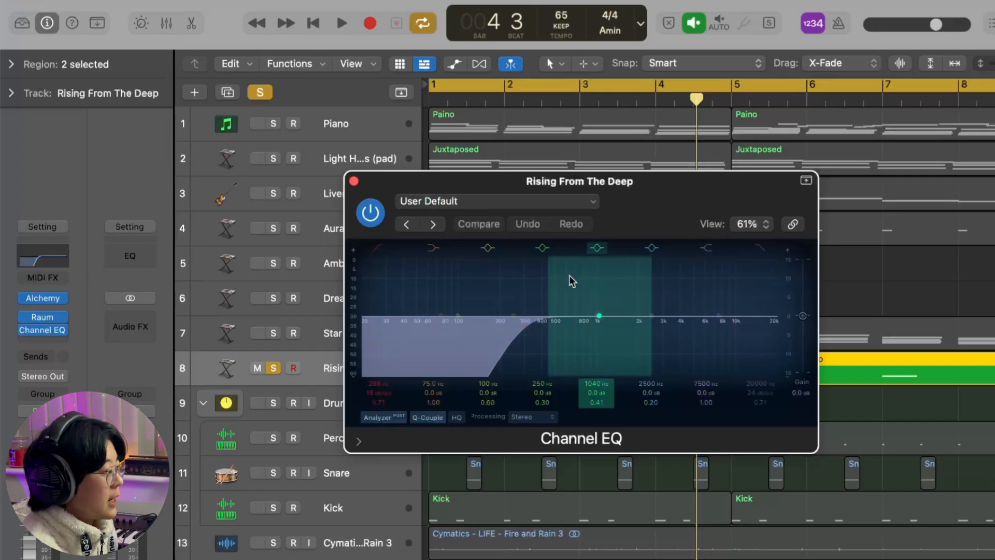
left_click(354, 181)
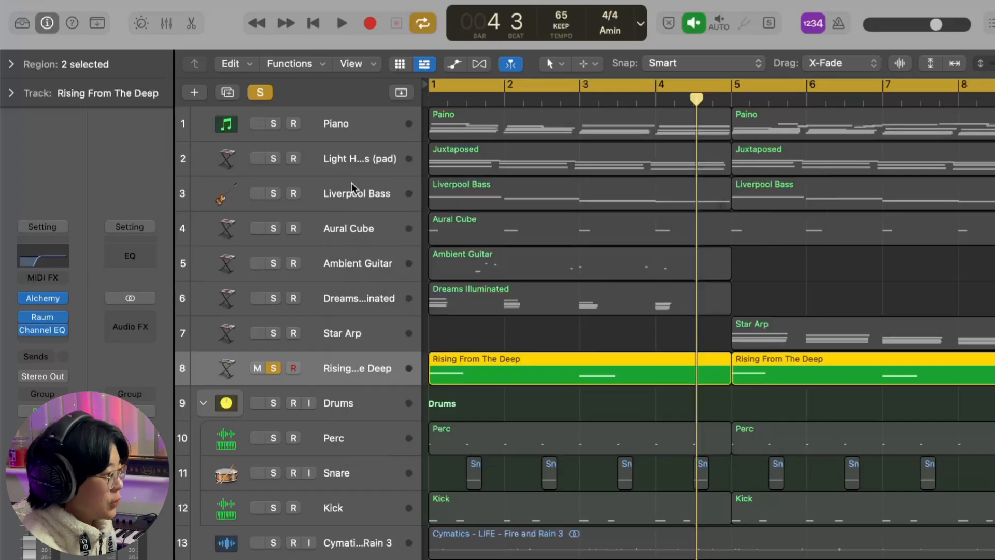
left_click(496, 325)
key("s")
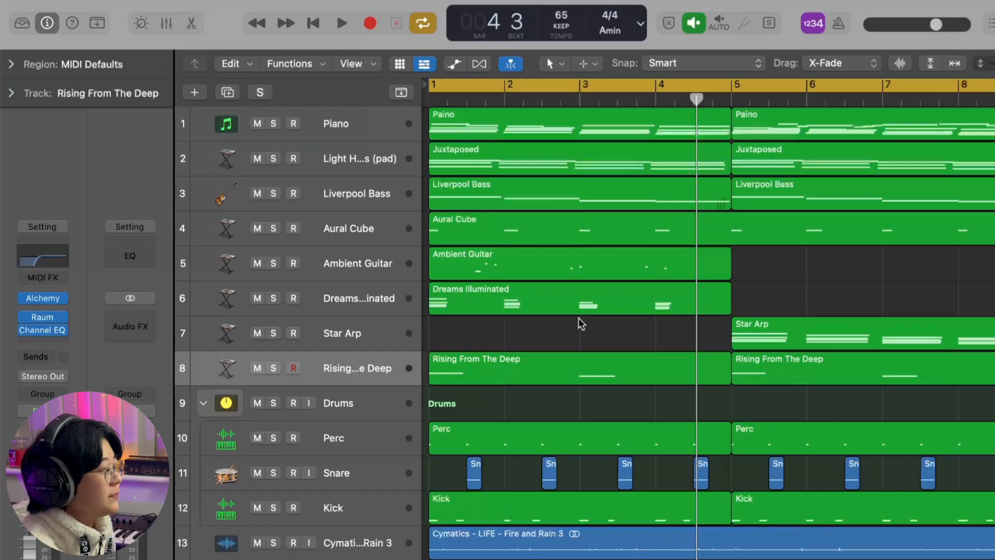
- Play the full eight-bar arrangement with all tracks active, stop during bar 8 and turn off cycle mode
key("space")
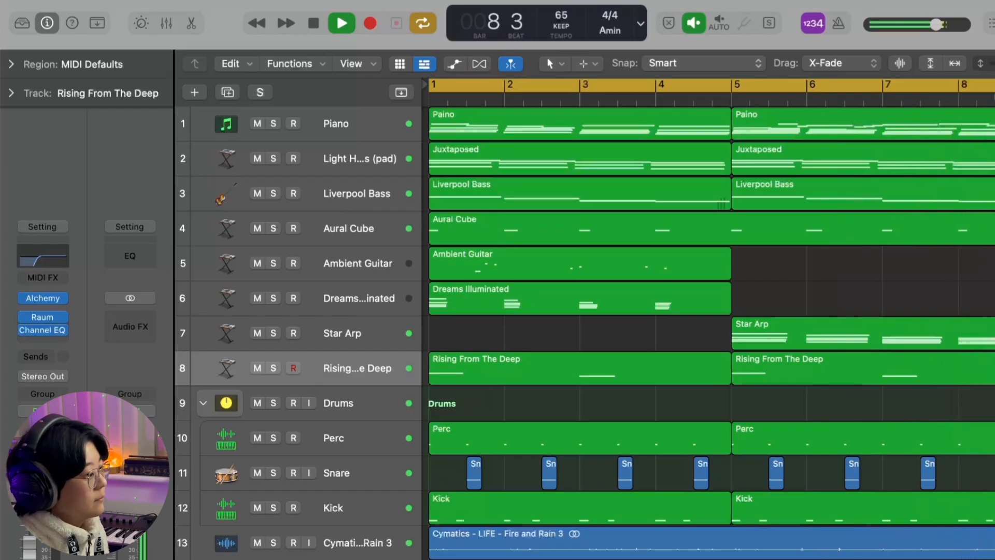
key("space")
key("c")
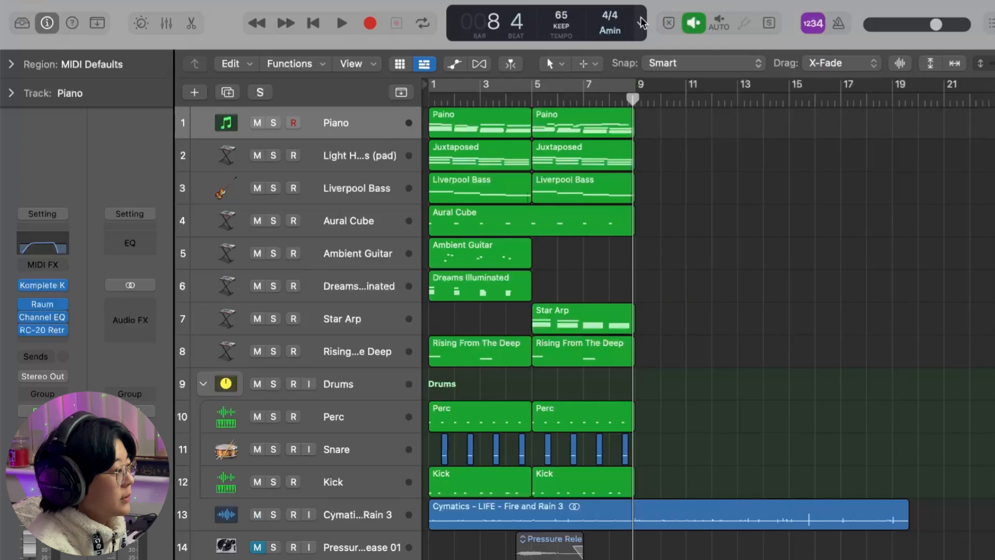
- Show elapsed time beside the bar position in the display and place the playhead at bar 32, beat 4
left_click(640, 23)
left_click(676, 60)
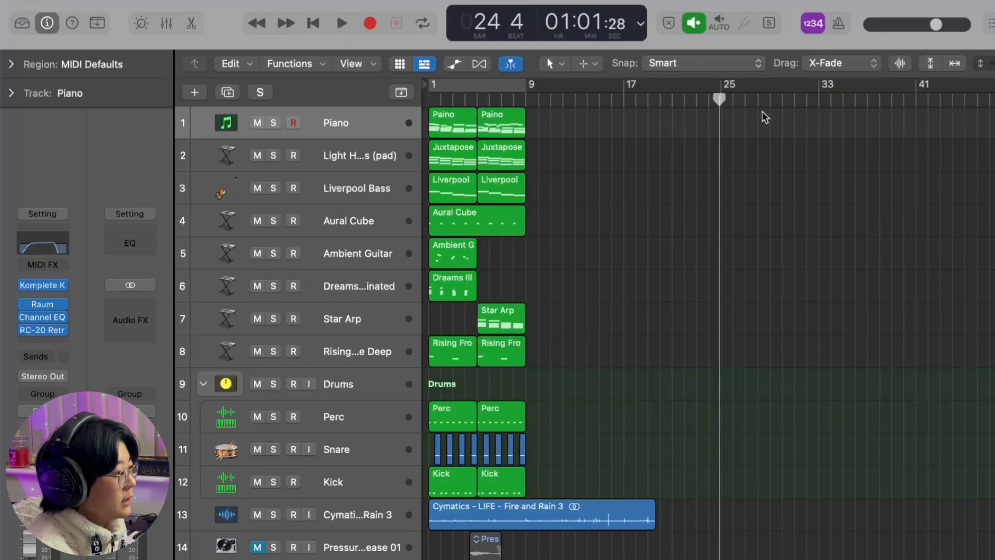
left_click(783, 100)
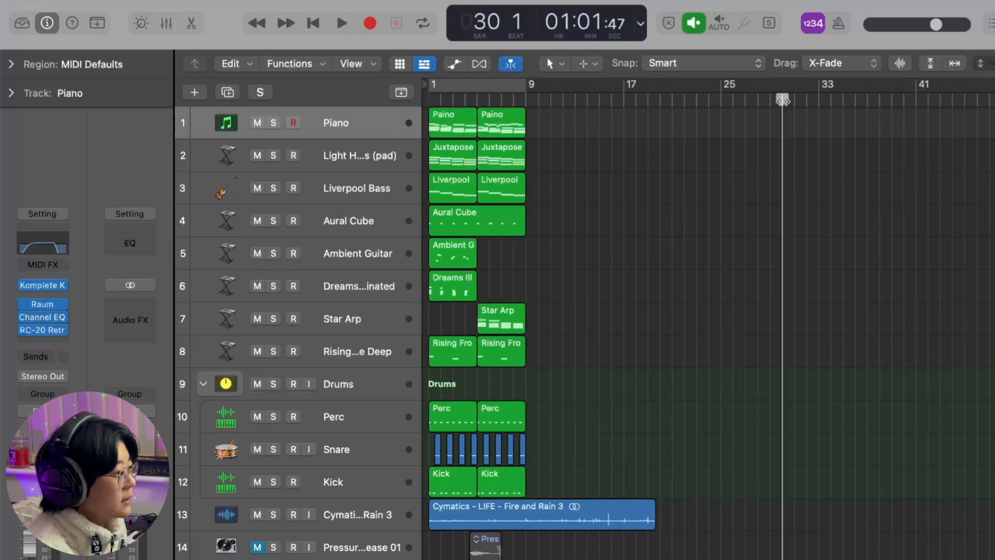
left_click(806, 101)
left_click(816, 102)
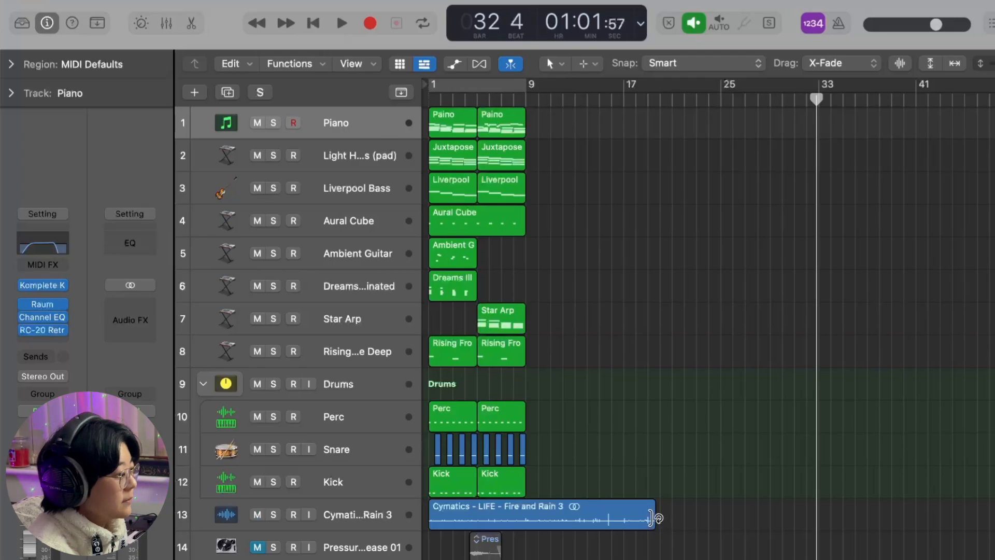
- Loop the Cymatics Fire and Rain 3 audio region up to bar 33
key("super+Left")
left_click_drag(606, 516, 723, 516)
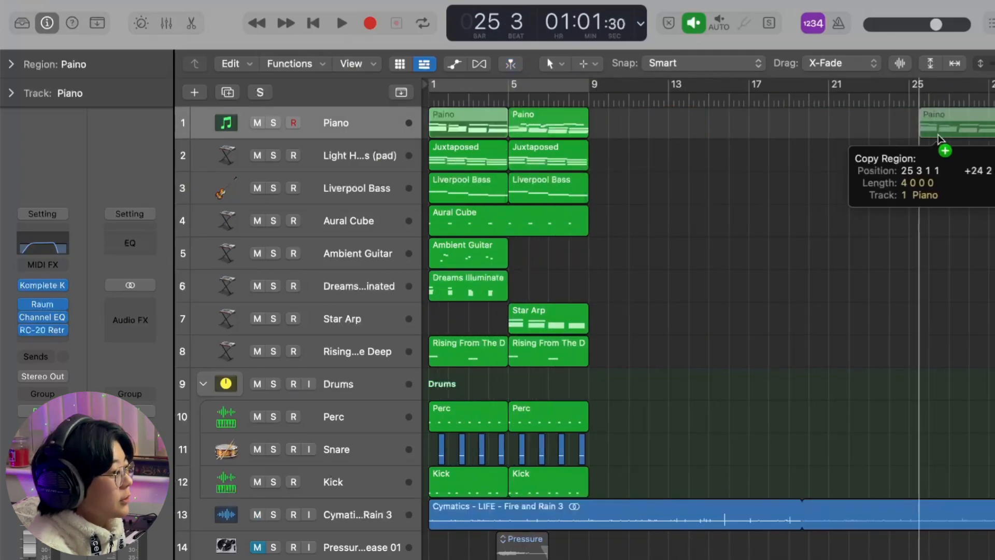
- Copy the four-bar piano regions along the Piano track to fill it continuously from bar 9 past bar 29
left_click_drag(927, 140, 994, 140)
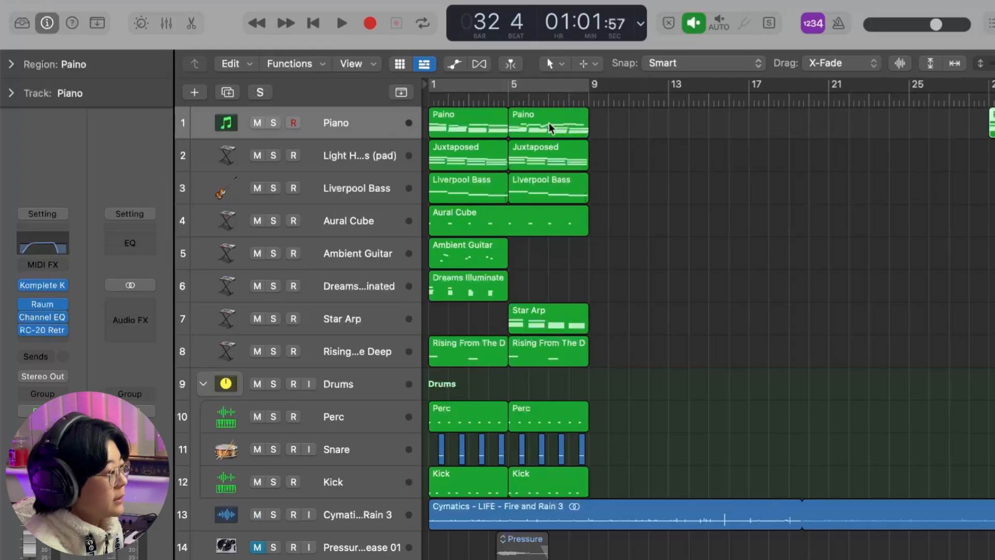
left_click_drag(560, 123, 642, 113)
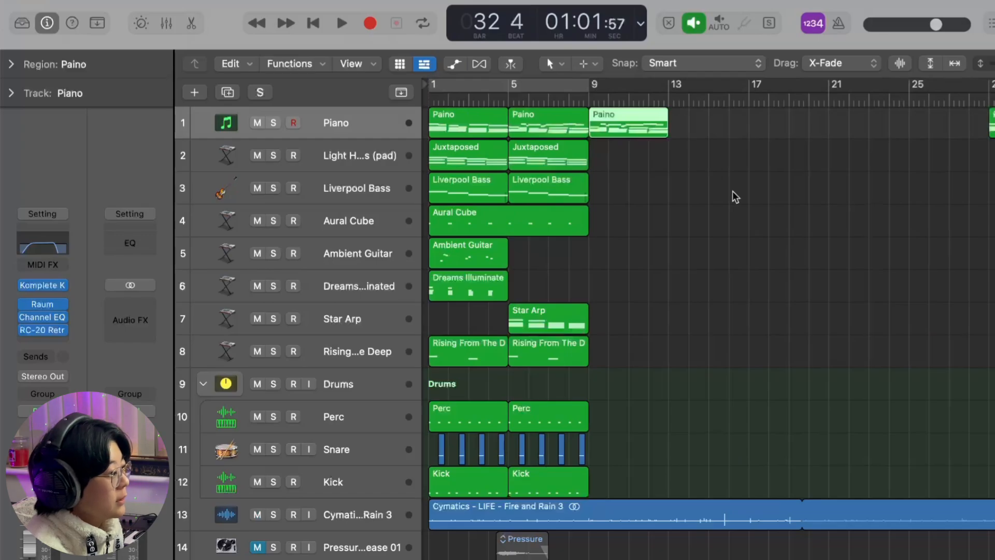
left_click(716, 173)
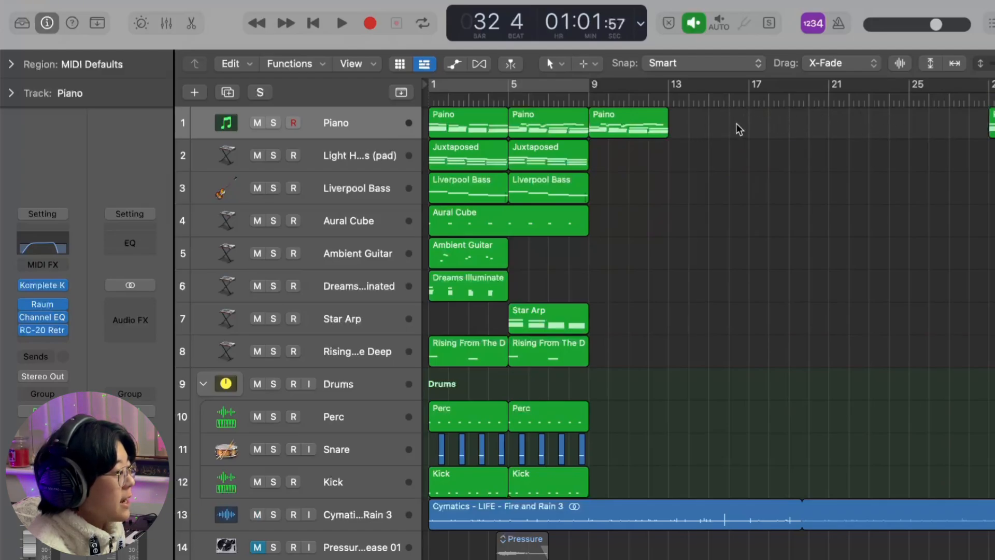
left_click_drag(488, 129, 781, 118)
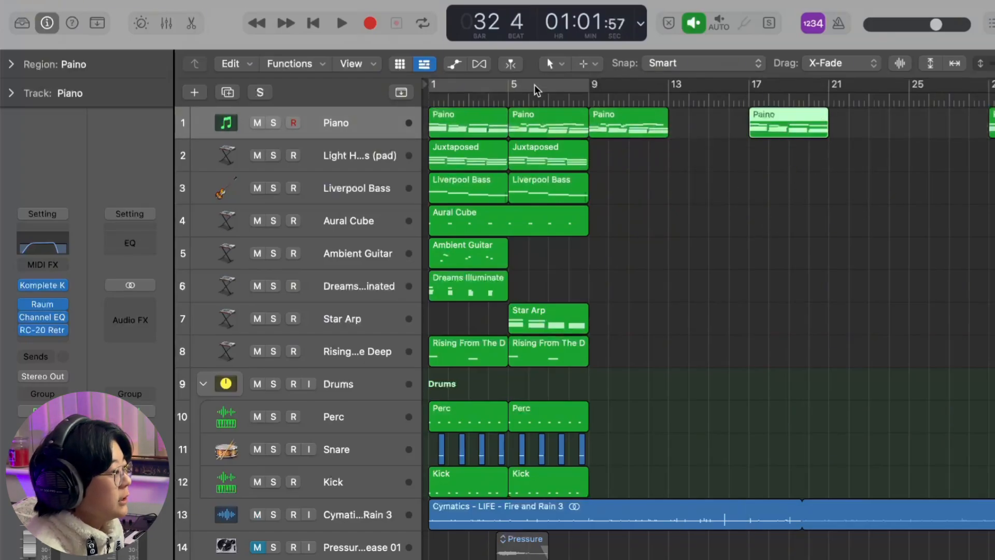
left_click_drag(611, 125, 933, 127)
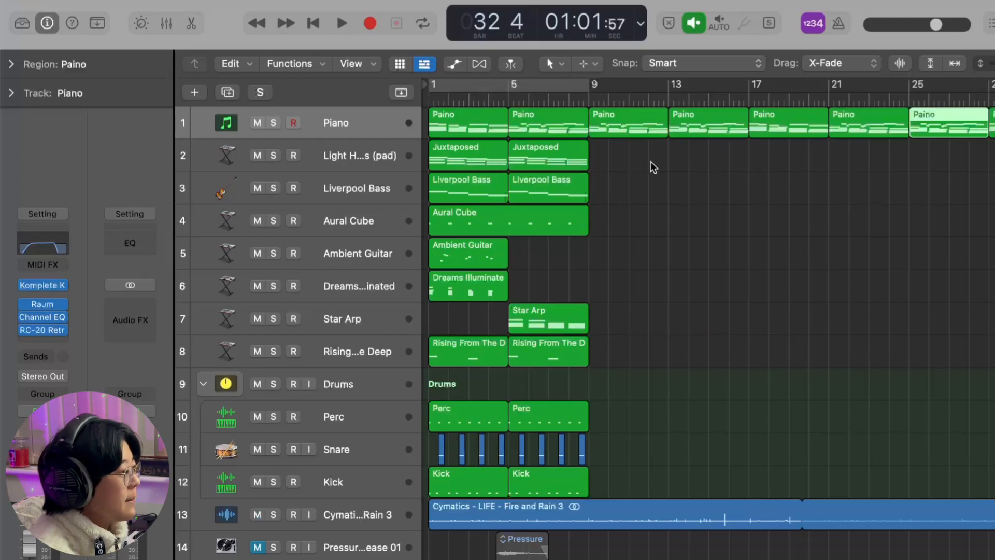
- Copy the Juxtaposed pad regions along their track from bar 9 onward to match the extended piano
left_click_drag(592, 152, 951, 160)
left_click(931, 268)
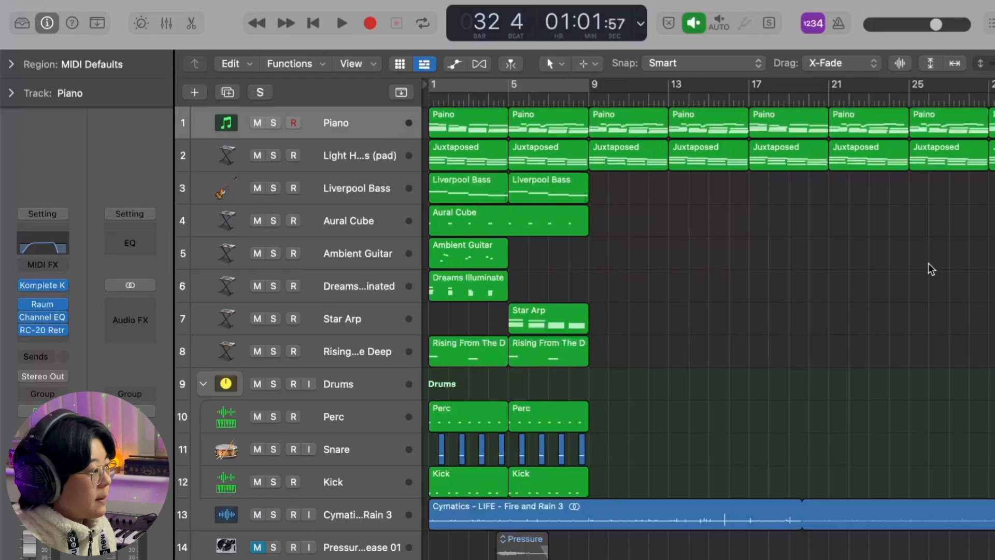
- Move the two Liverpool Bass regions to start at bar 5 and copy them to cover bars 13–16 and 21–28
left_click_drag(646, 199, 534, 192)
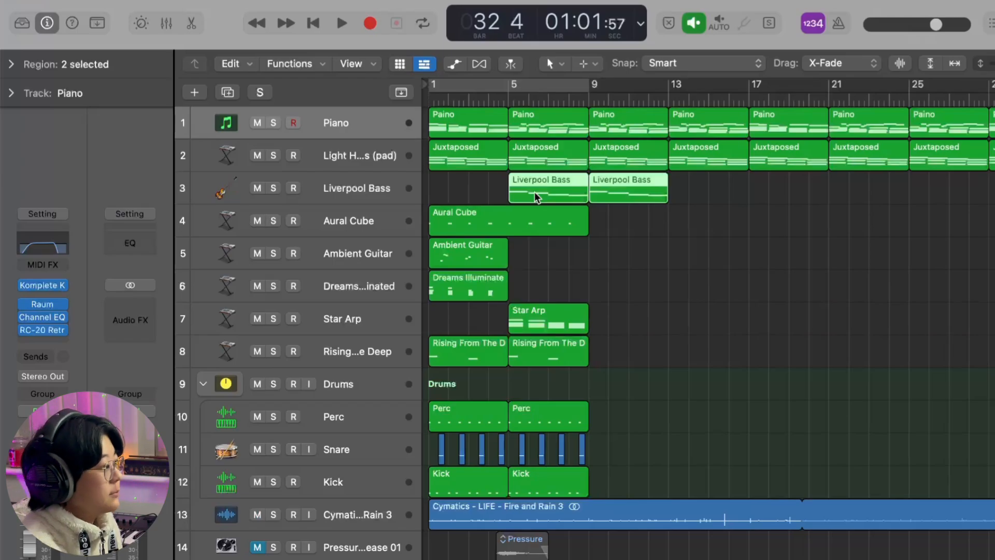
left_click(722, 225)
left_click_drag(617, 185, 697, 190)
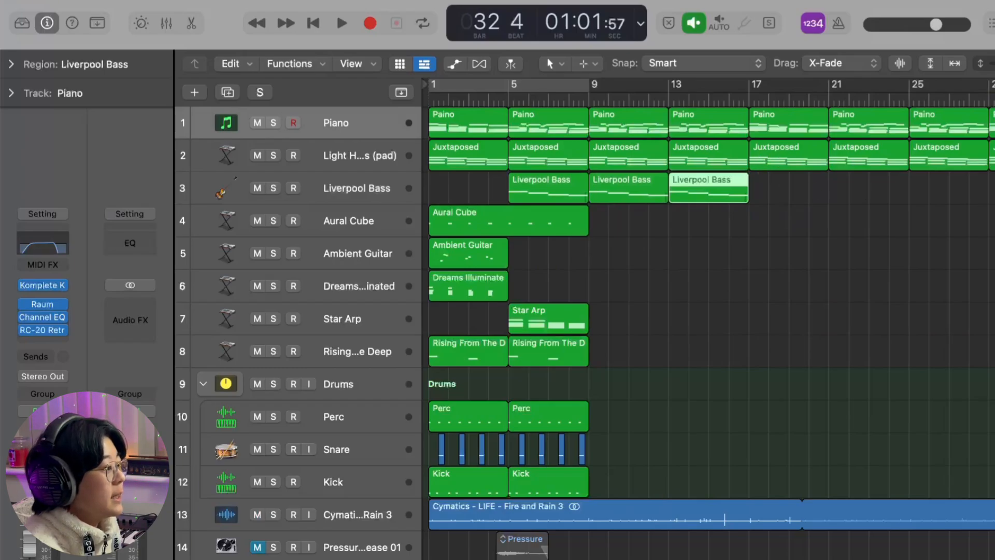
left_click_drag(778, 193, 876, 195)
left_click(873, 243)
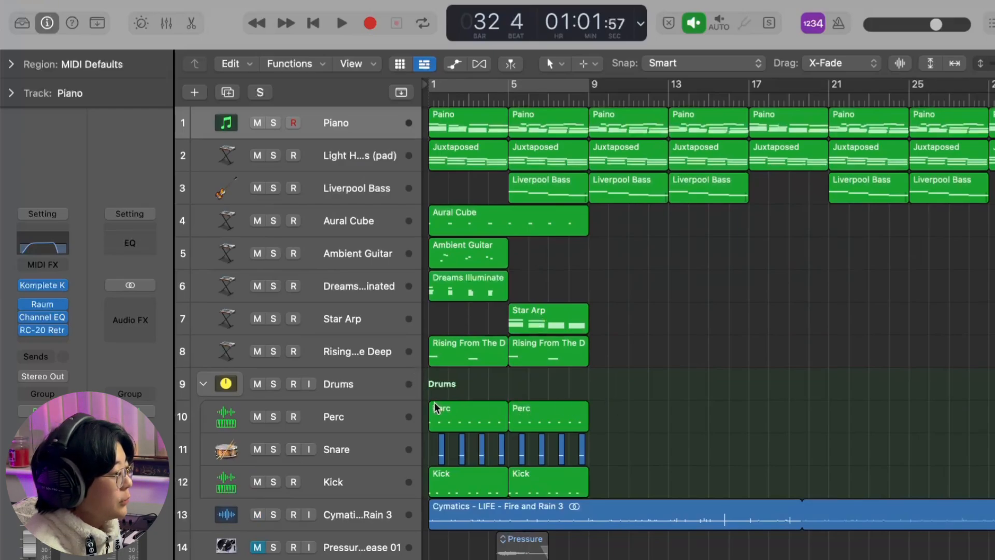
- Shift the Perc, Snare and Kick regions to start at bar 5 and copy them across bars 13–16 and 21–28
left_click_drag(673, 418, 521, 483)
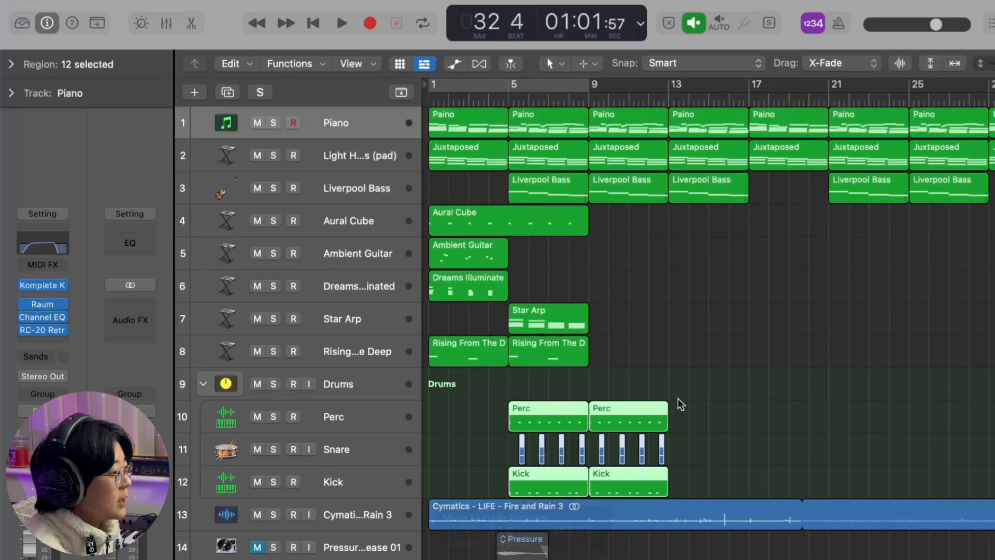
mouse_move(694, 400)
left_mouse_down()
mouse_move(599, 480)
mouse_move(681, 478)
left_mouse_up()
mouse_move(788, 405)
left_mouse_down()
mouse_move(601, 489)
mouse_move(839, 490)
mouse_move(847, 478)
left_mouse_up()
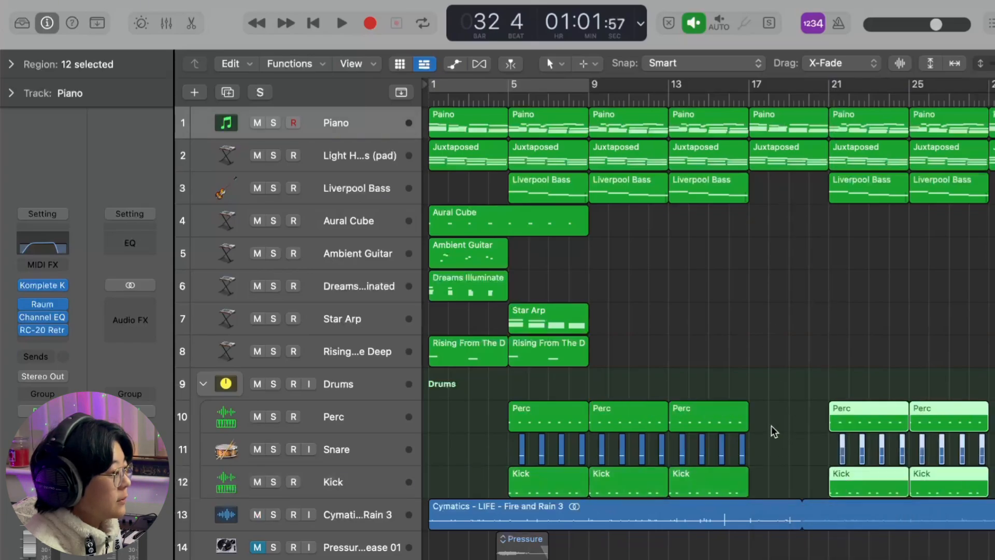
left_click(762, 389)
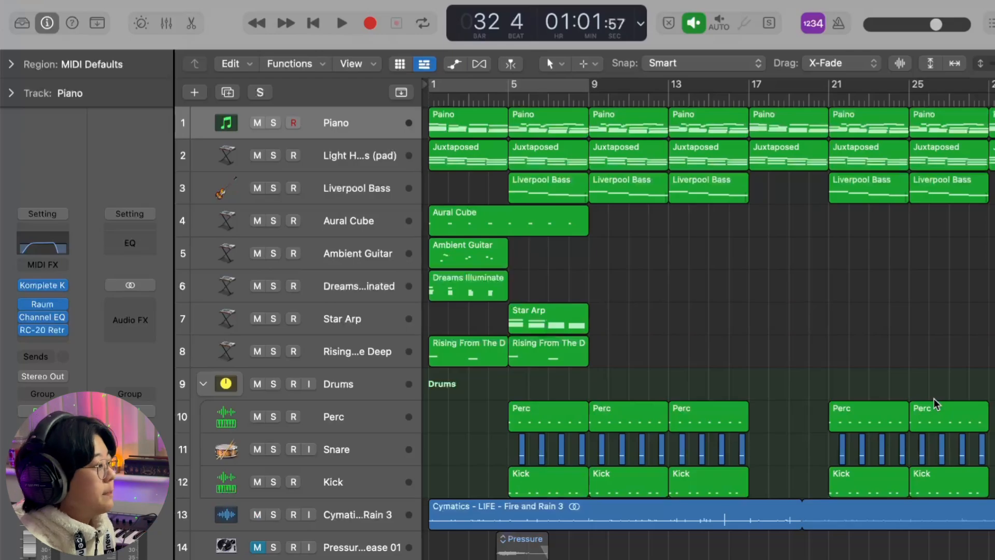
- Solo the Dreams Illuminated track and play its opening with cycling on
left_click(266, 293)
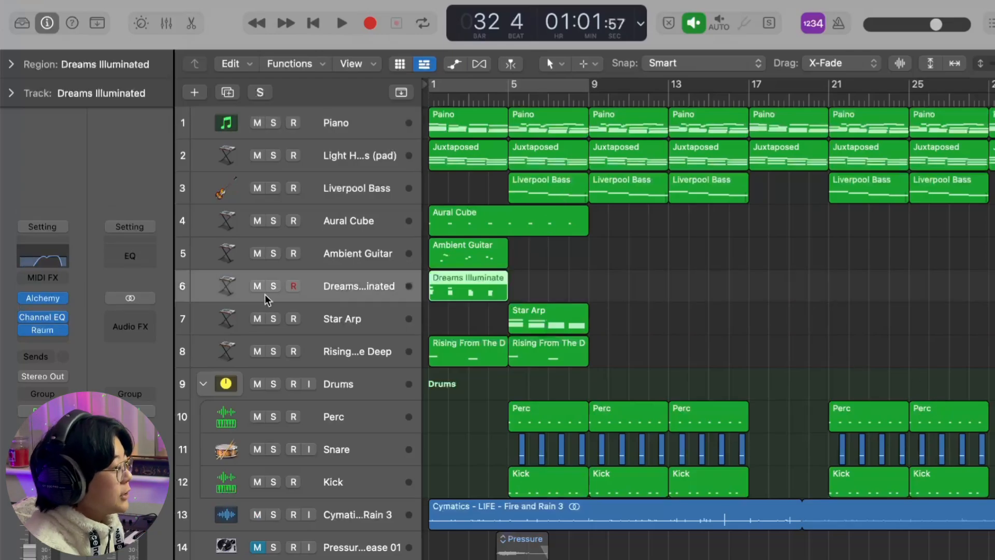
left_click(272, 289)
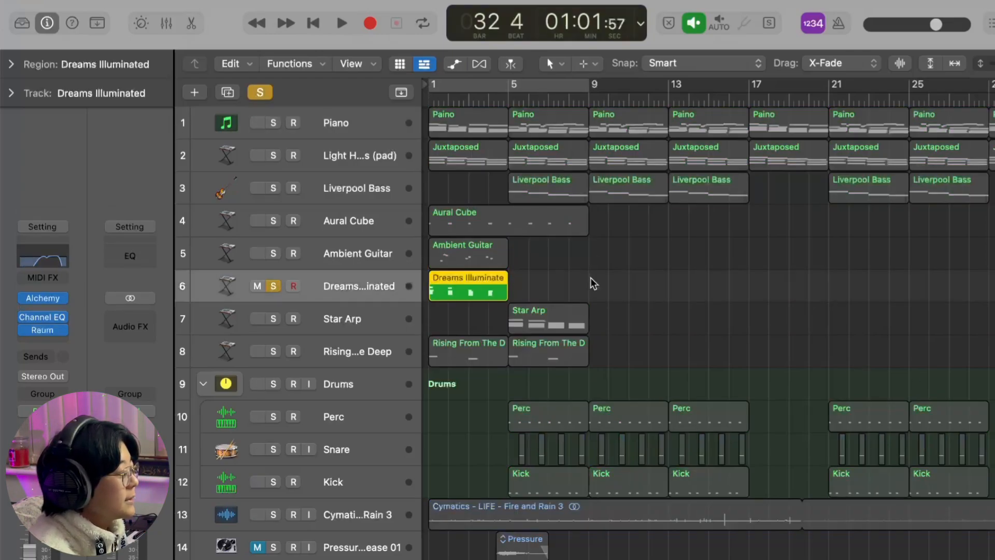
key("c")
key("space")
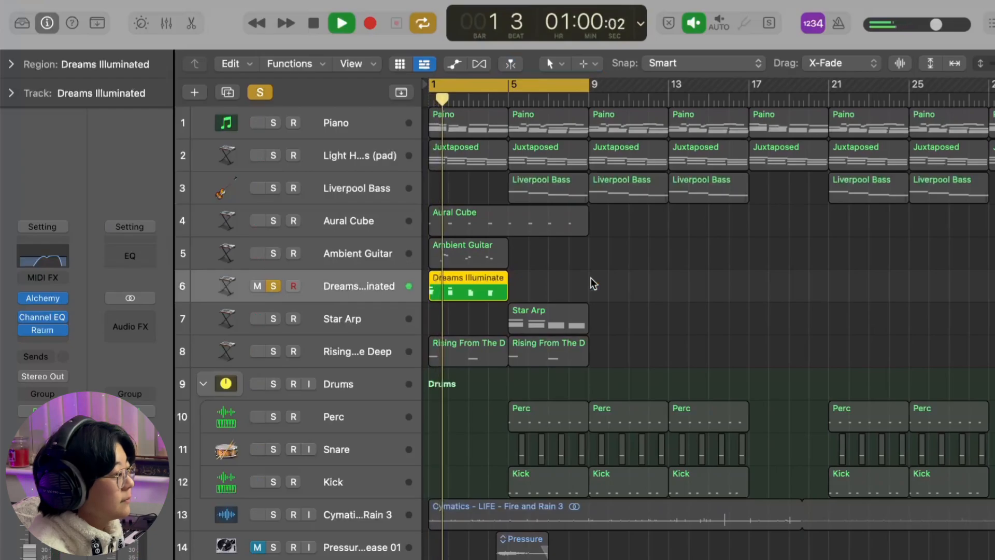
key("space")
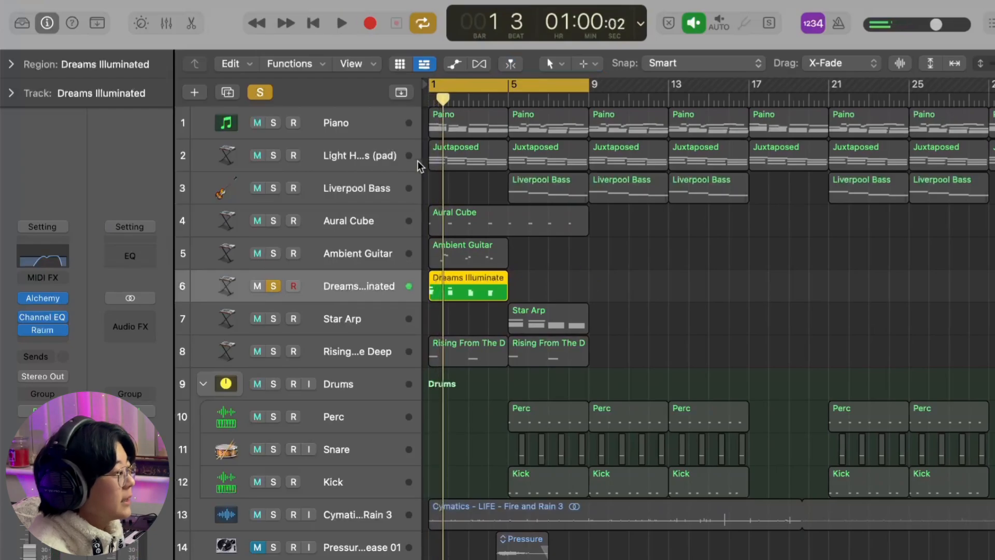
- Solo the Piano track alongside Dreams Illuminated and play the first four bars of both together
left_click(276, 122)
key("super+Right")
key("super+Right")
key("super+Right")
scroll(598, 354, "left", 3)
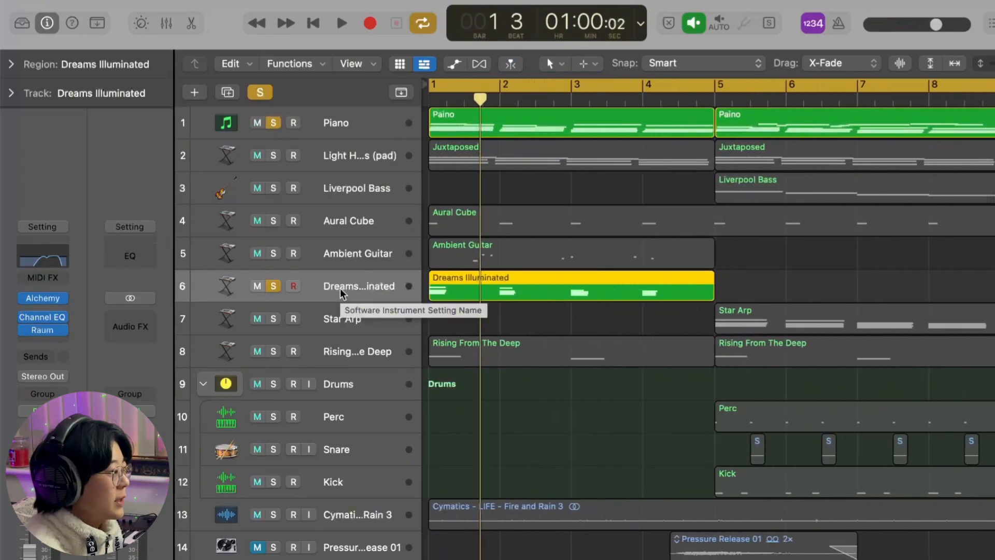
key("space")
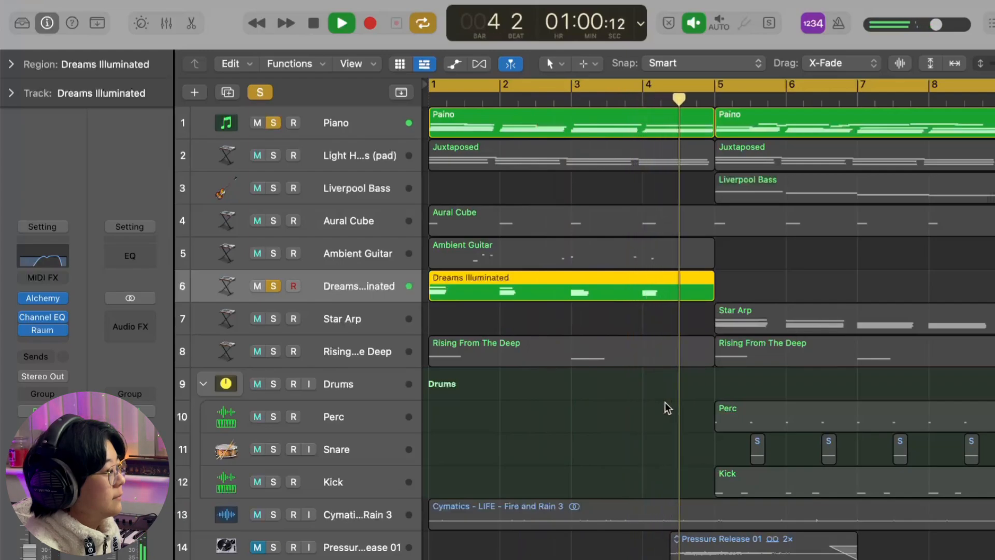
key("space")
- Take Dreams Illuminated out of solo, play the piano alone from bar 1, and clear all solos
left_click(274, 286)
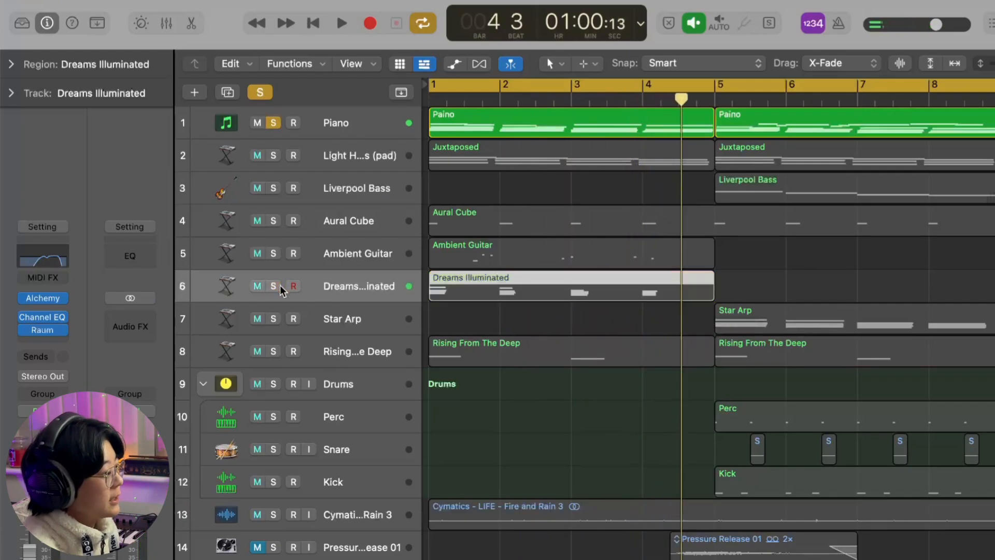
key("Return")
key("space")
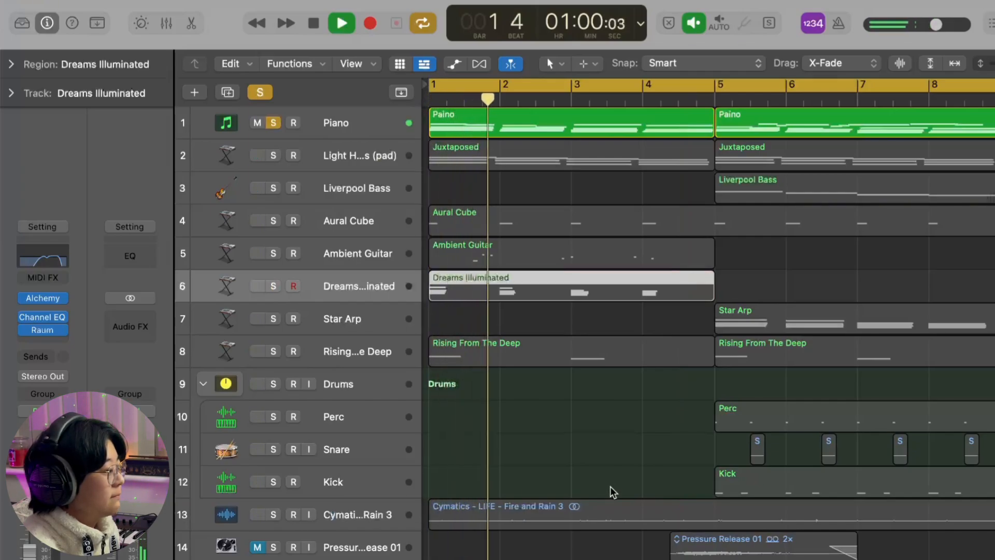
key("space")
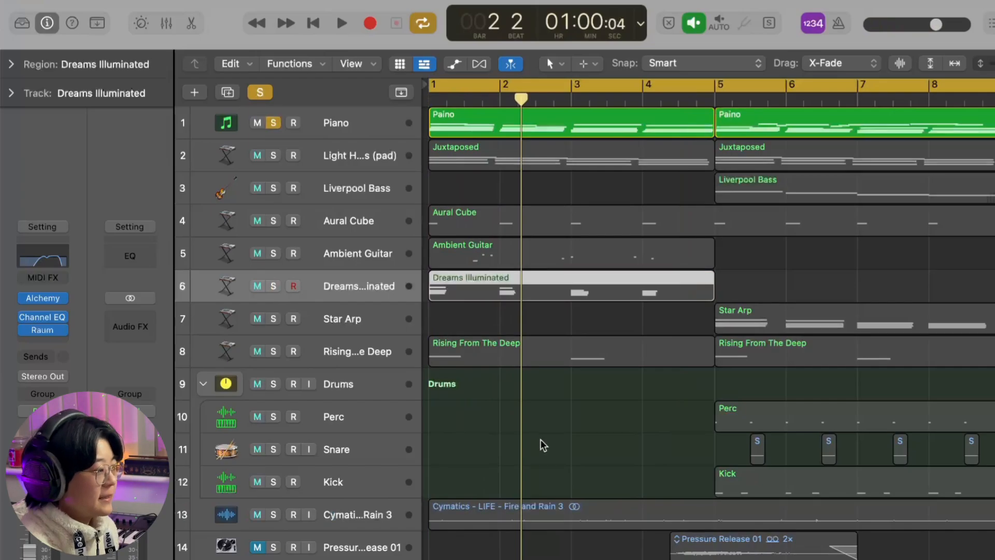
left_click(260, 93)
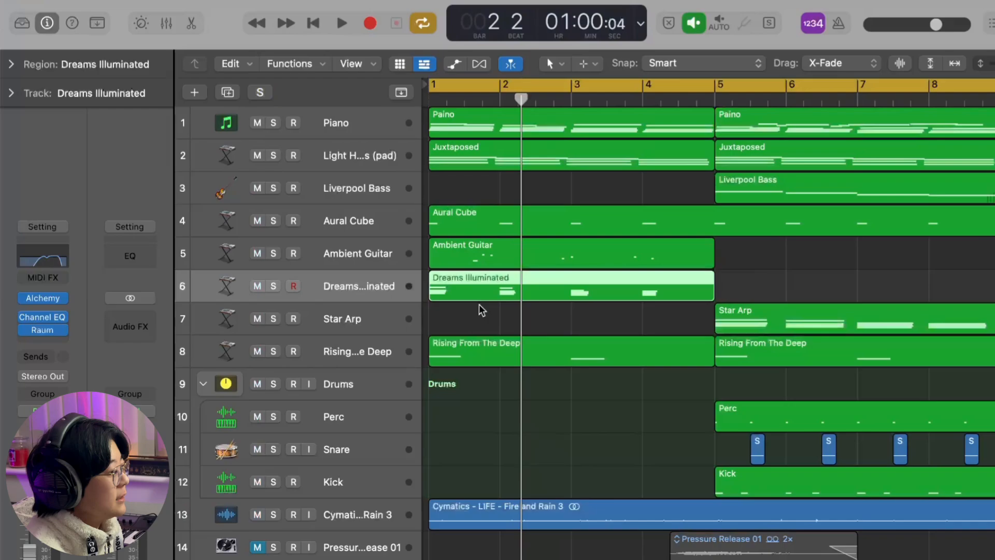
- Turn cycling off and move the Ambient Guitar region from bar 1 to bar 9
scroll(530, 300, "down", 3)
left_click(665, 280)
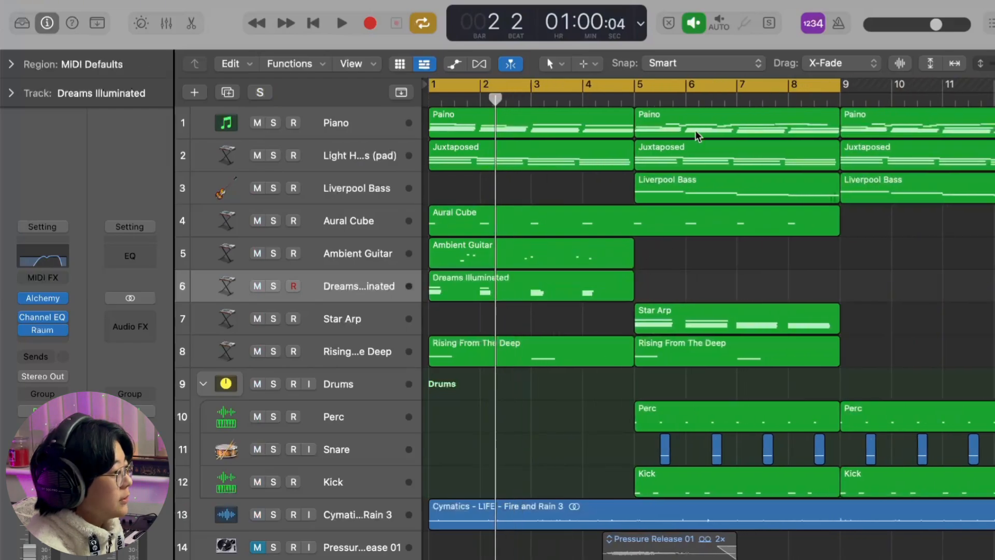
key("c")
left_click_drag(468, 256, 880, 266)
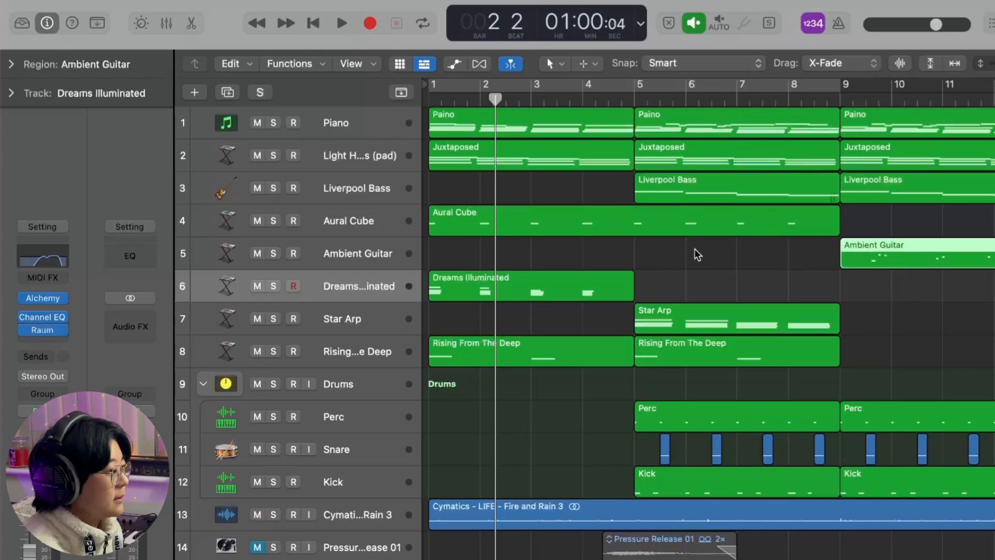
- Audition the soloed Aural Cube track and move its eight-bar region to start at bar 5
scroll(909, 272, "right", 2)
scroll(909, 272, "left", 2)
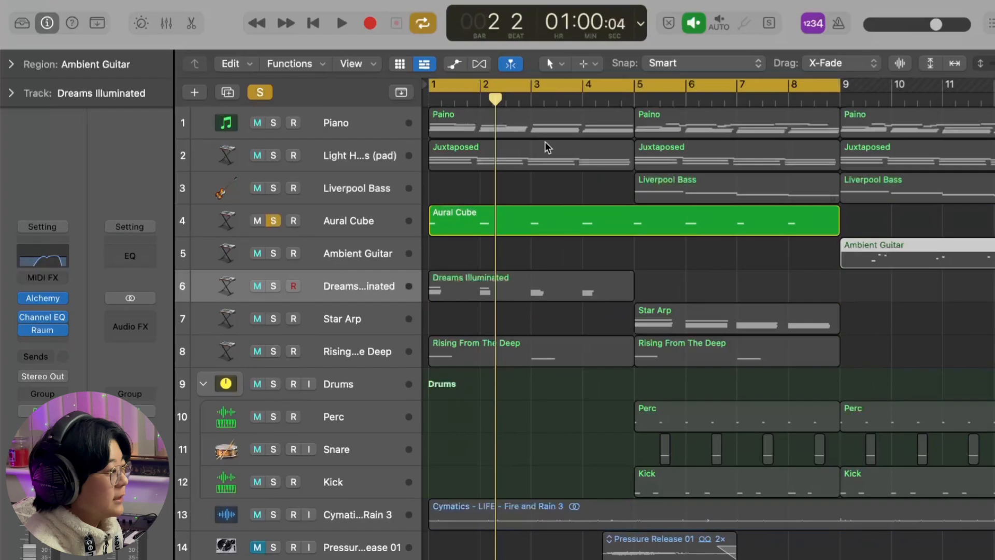
key("space")
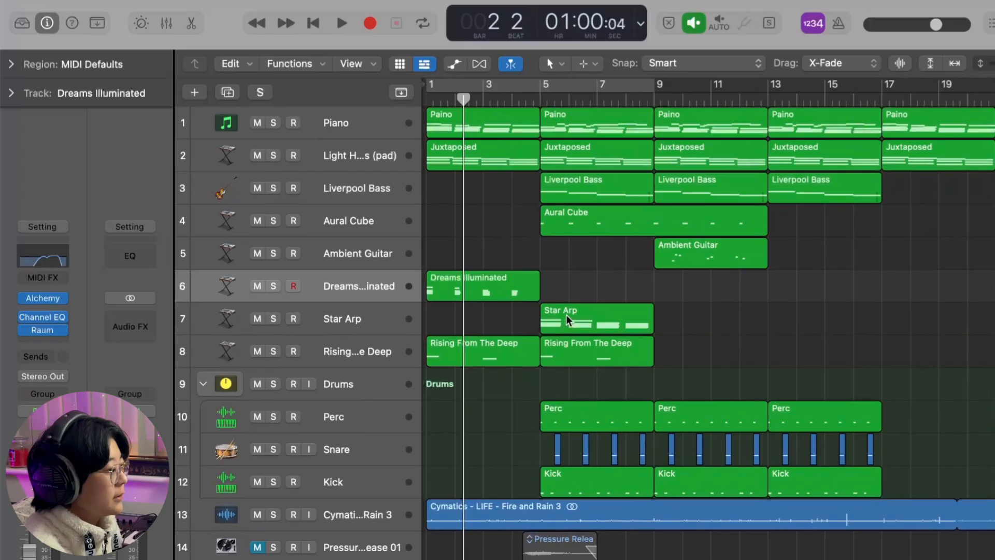
- Move the Star Arp region to start at bar 17 and select the Star Arp track
left_click_drag(560, 317, 902, 324)
scroll(880, 311, "right", 1)
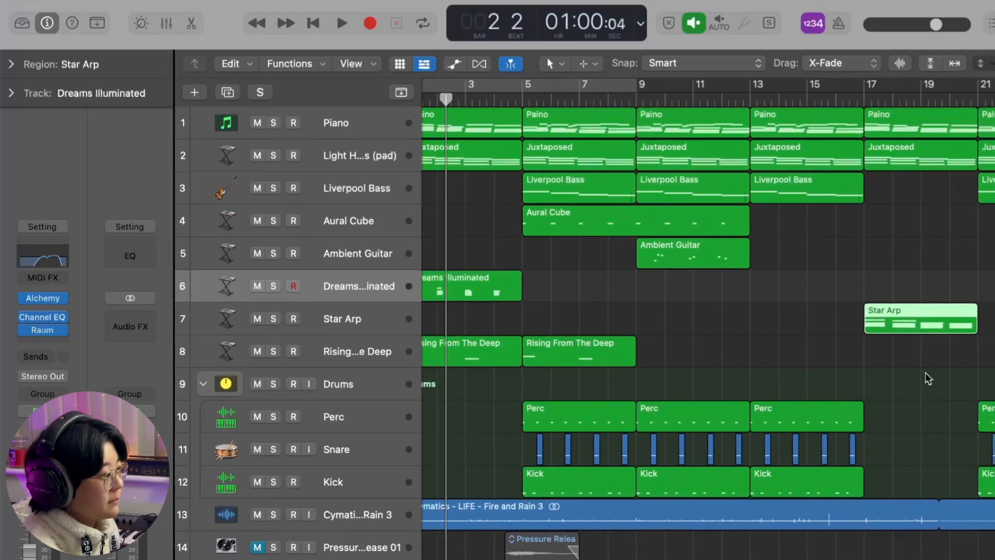
left_click(334, 324)
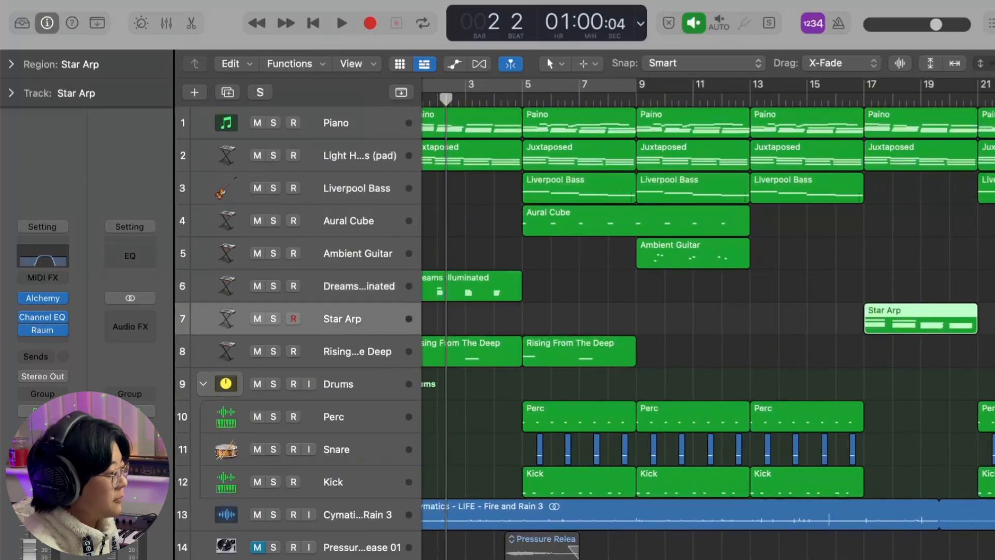
scroll(737, 327, "left", 2)
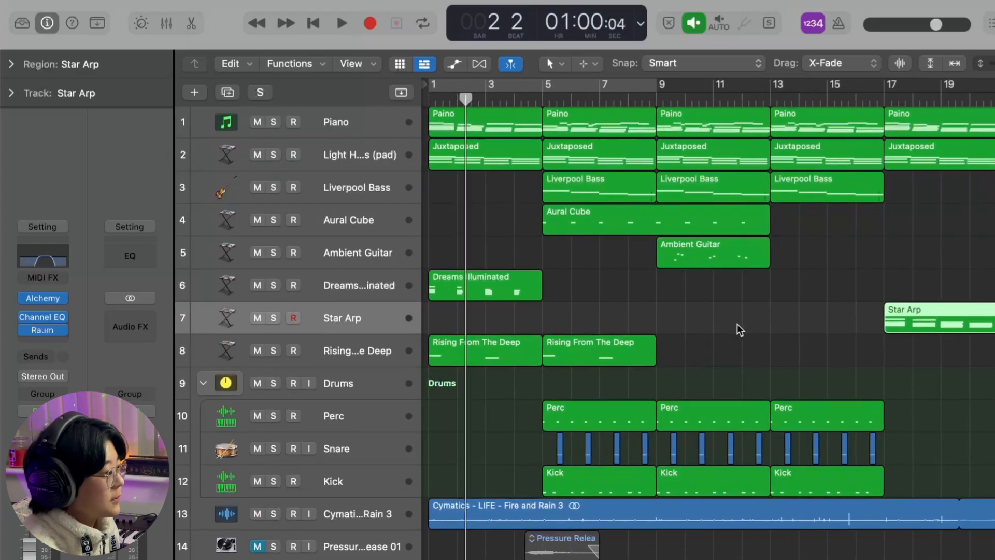
- Move both Rising From The Deep regions to start at bar 9 and copy the pair to bar 21
left_click_drag(658, 383, 474, 349)
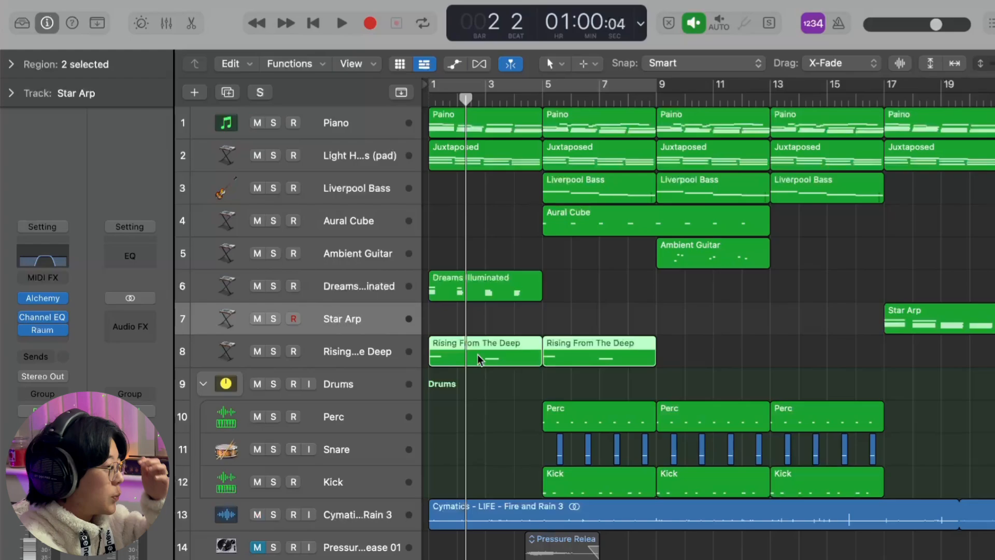
left_click_drag(478, 353, 713, 355)
left_click(750, 327)
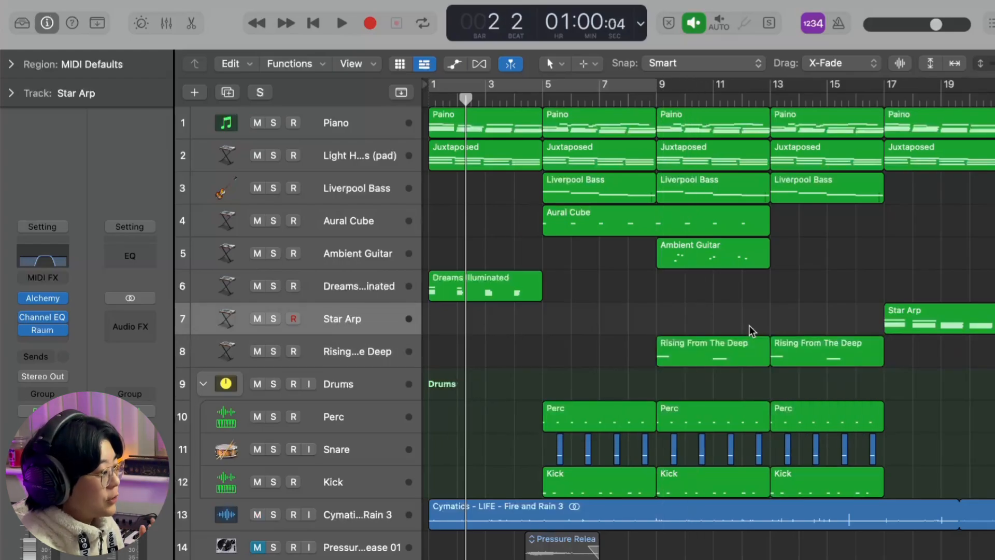
scroll(750, 327, "down", 2)
left_click_drag(749, 386, 934, 349)
left_click(941, 294)
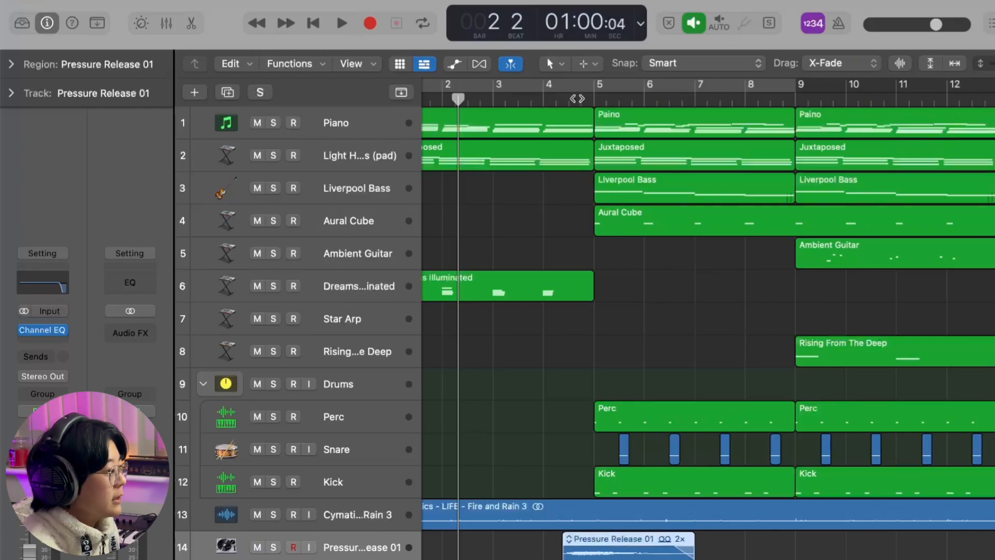
- Play from bar 4 to hear the Pressure Release 01 effect leading into bar 5
left_click(544, 99)
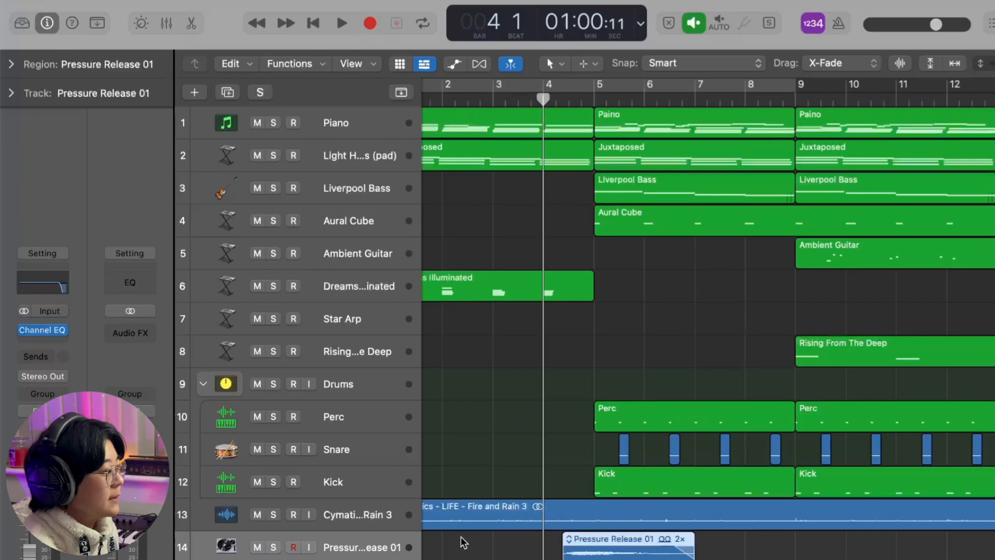
key("space")
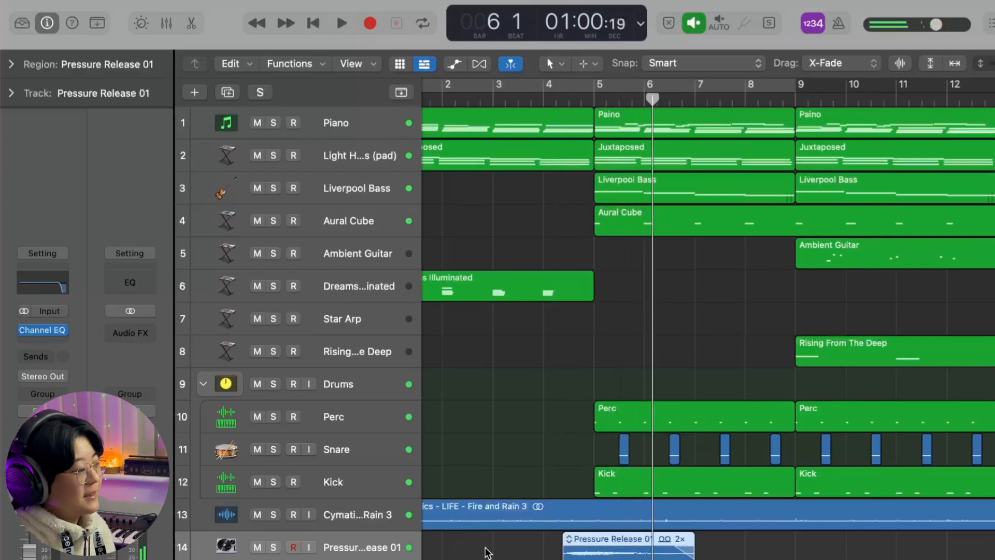
- Copy the Pressure Release 01 region to lead into bar 29 and play the transition from bar 28
scroll(488, 552, "down", 5)
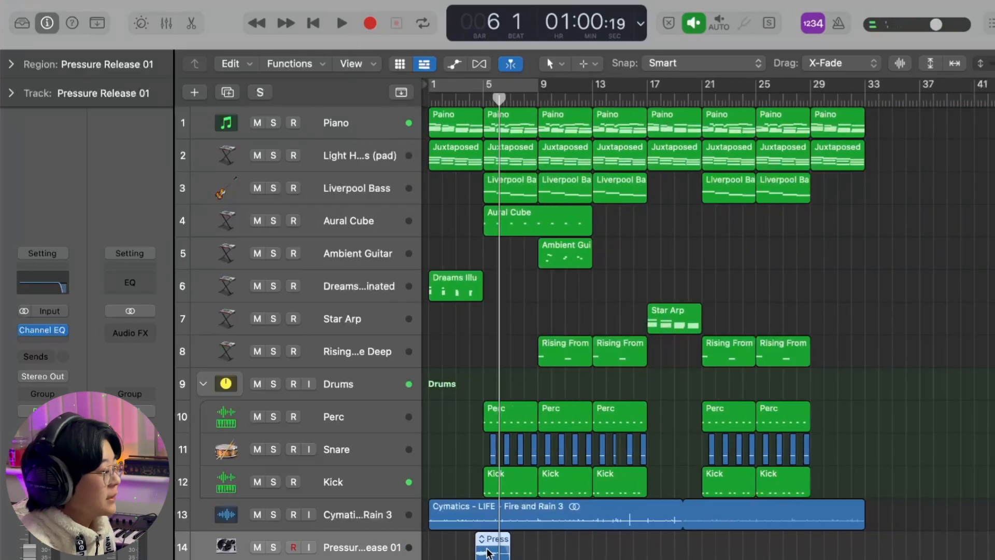
left_click_drag(488, 553, 817, 542)
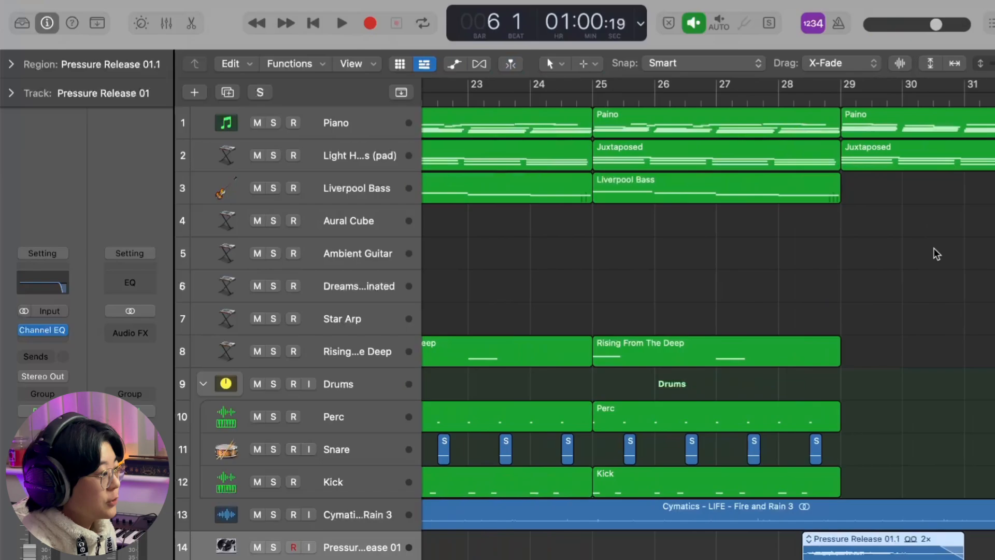
left_click(779, 97)
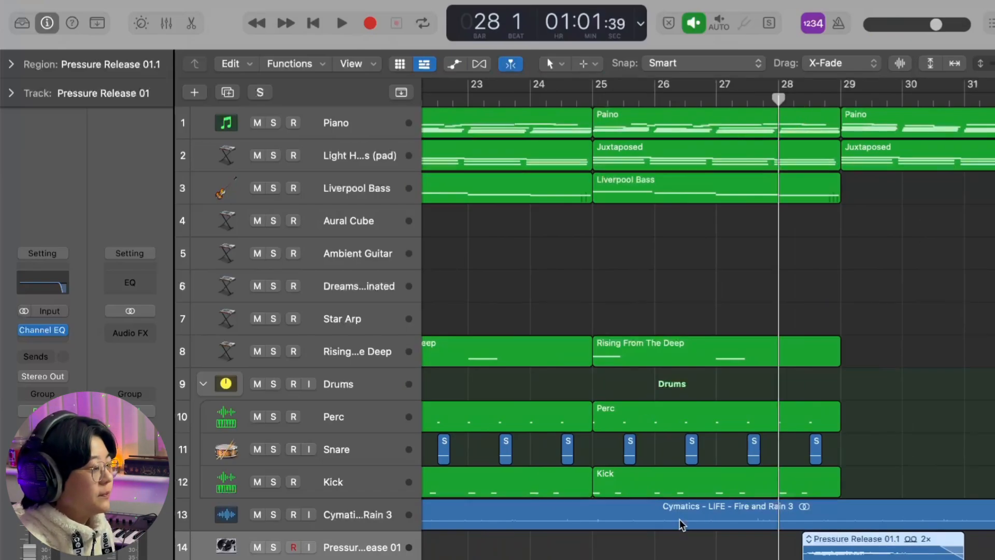
key("space")
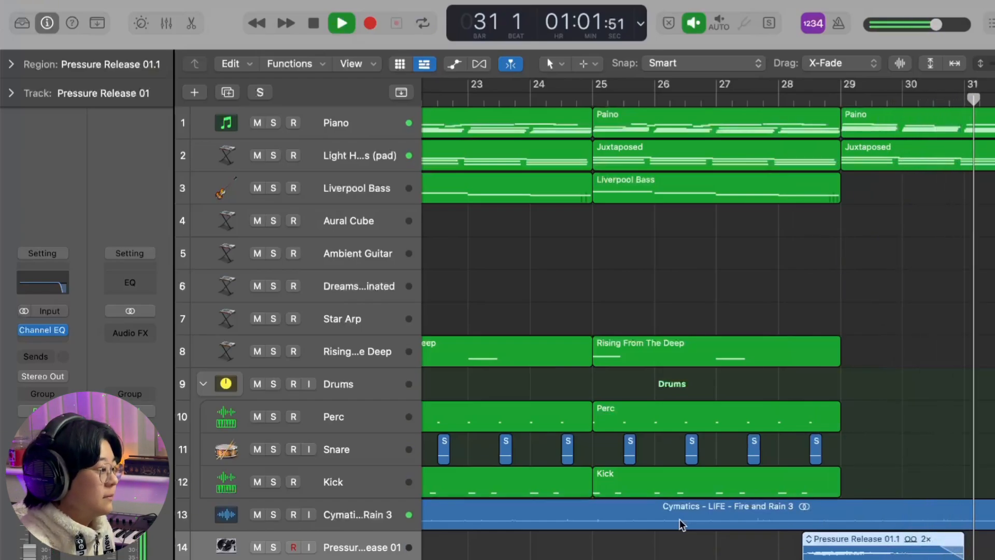
scroll(679, 518, "down", 3)
key("space")
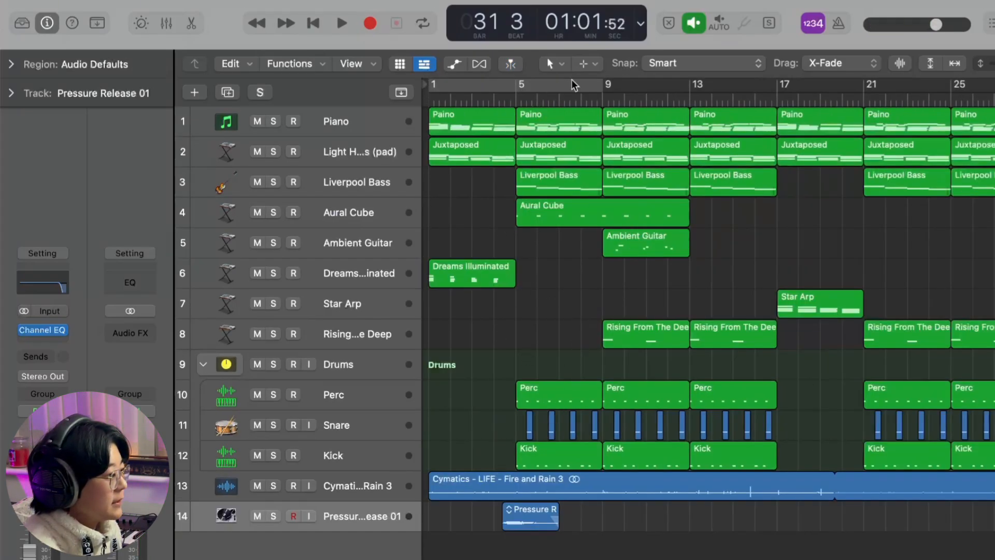
- Extend the cycle range to bars 1–13, play the arrangement from the start, and turn cycling off during playback
left_click(589, 81)
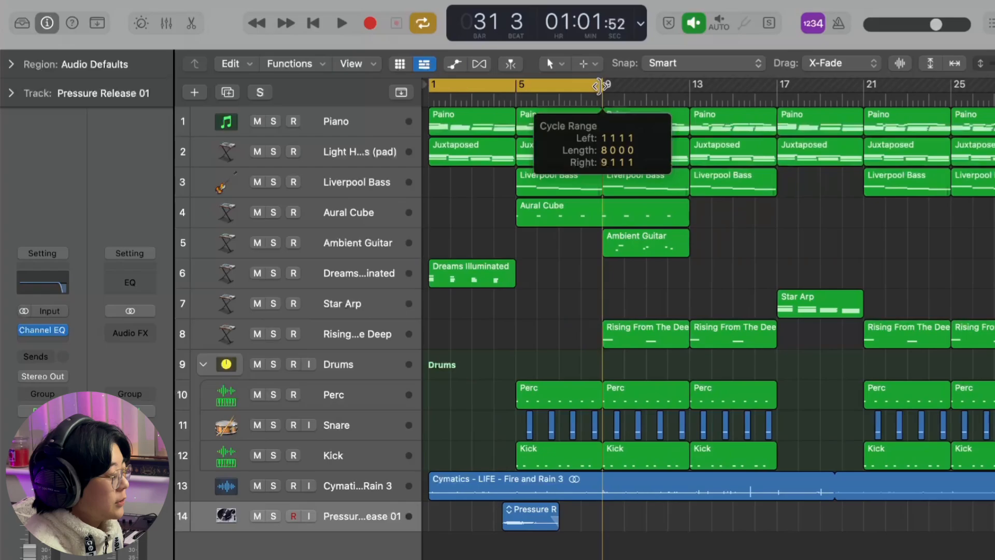
left_click_drag(598, 86, 690, 85)
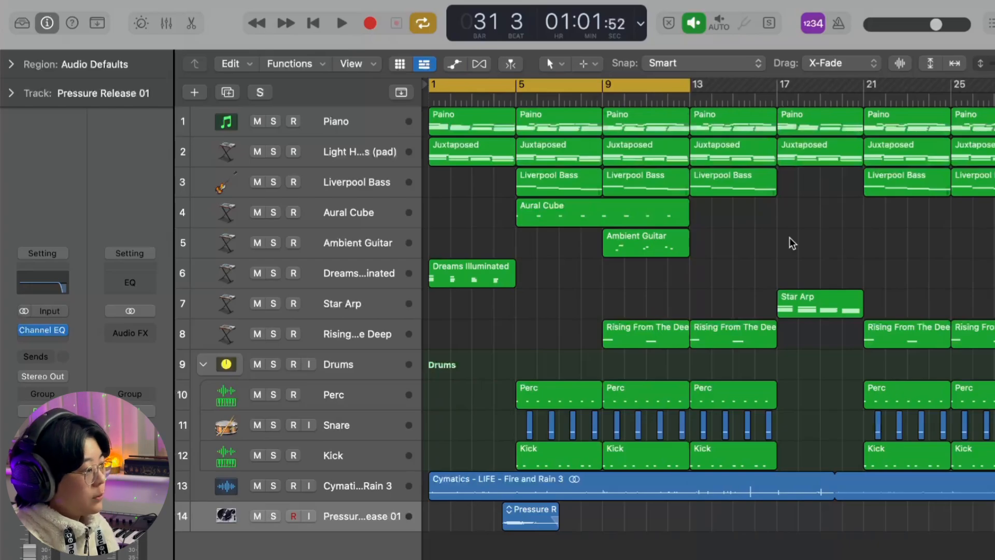
key("space")
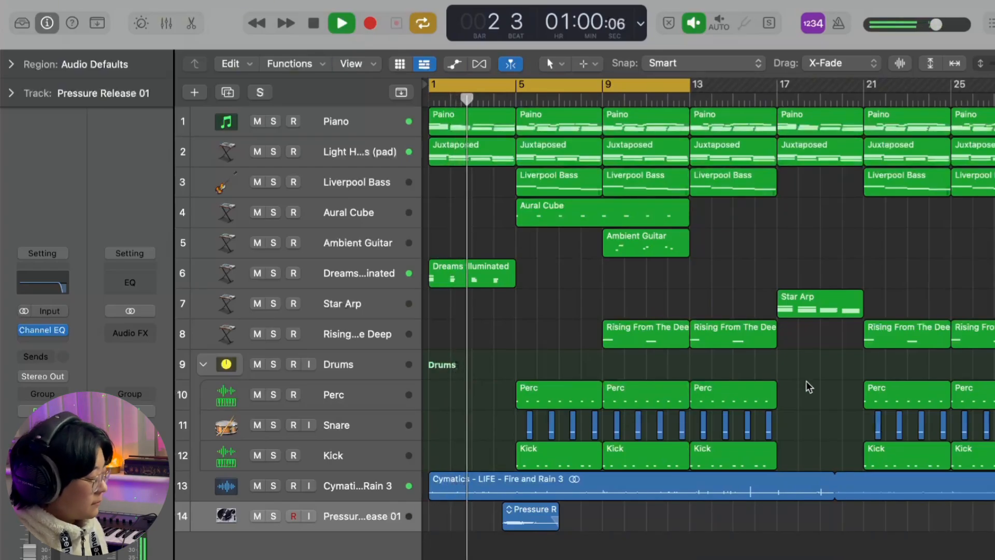
key("c")
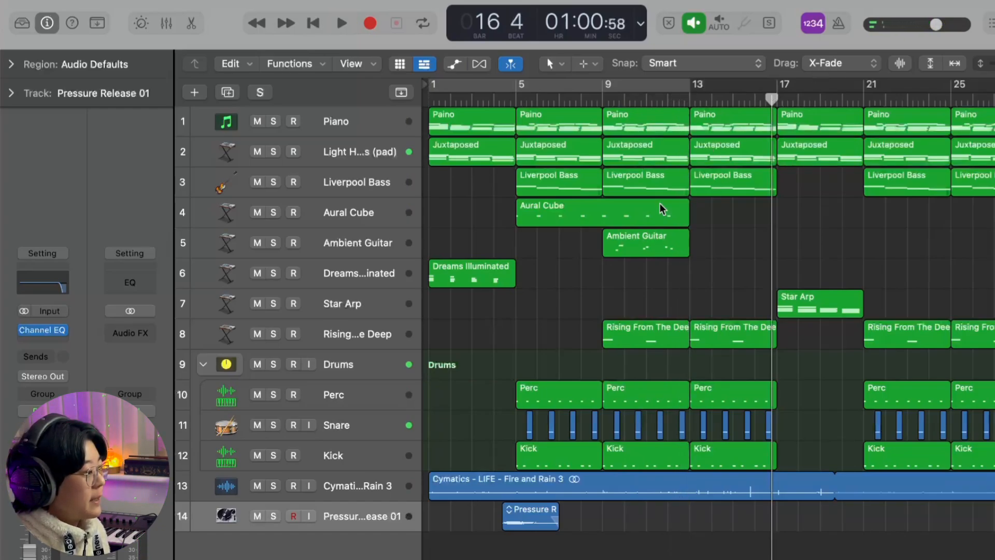
- Resume playback from bar 16 through the Star Arp section with the Star Arp track selected, stopping after bar 21
key("space")
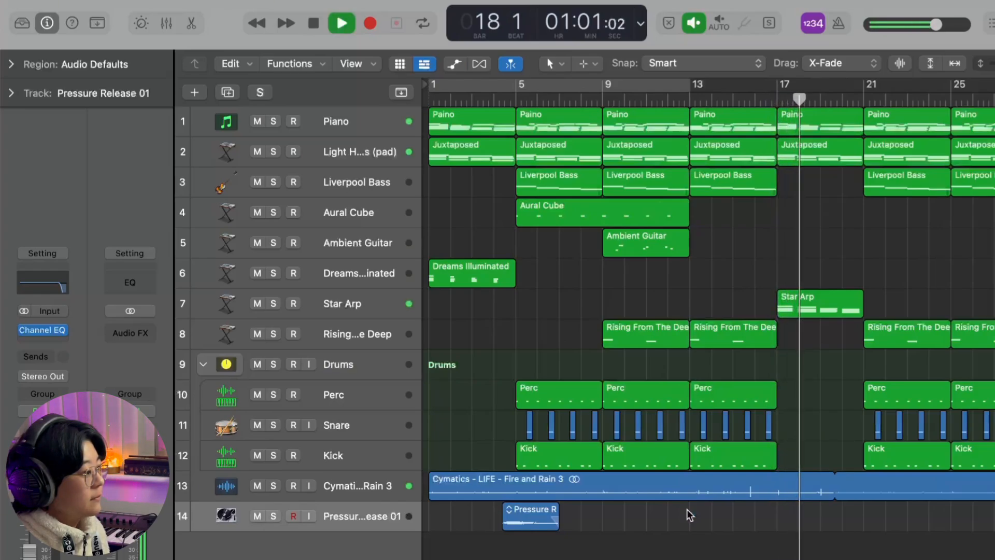
left_click(346, 296)
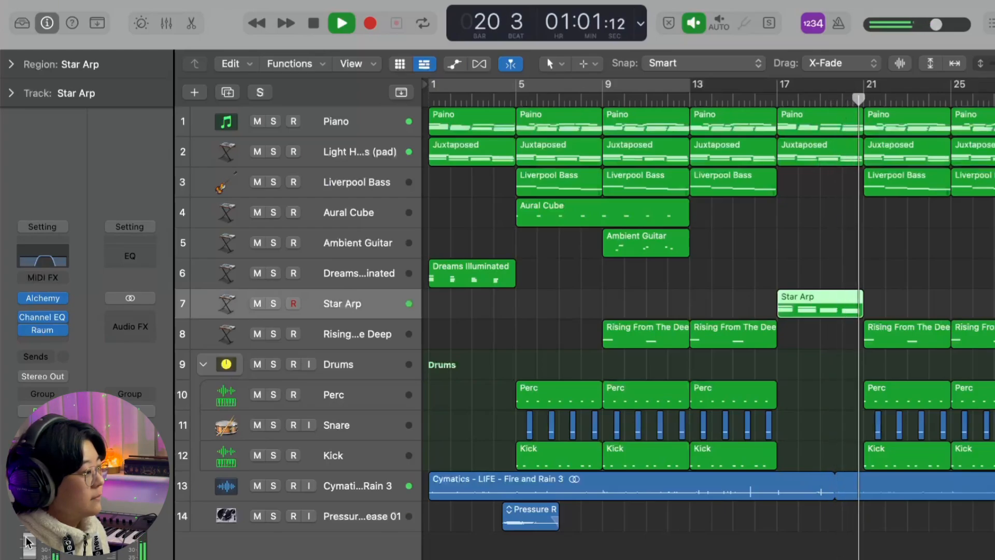
key("space")
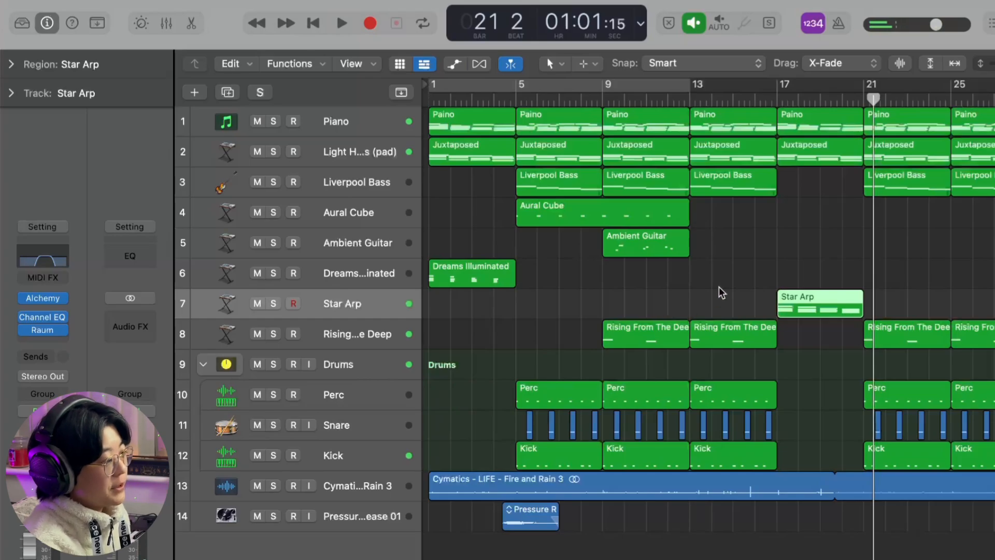